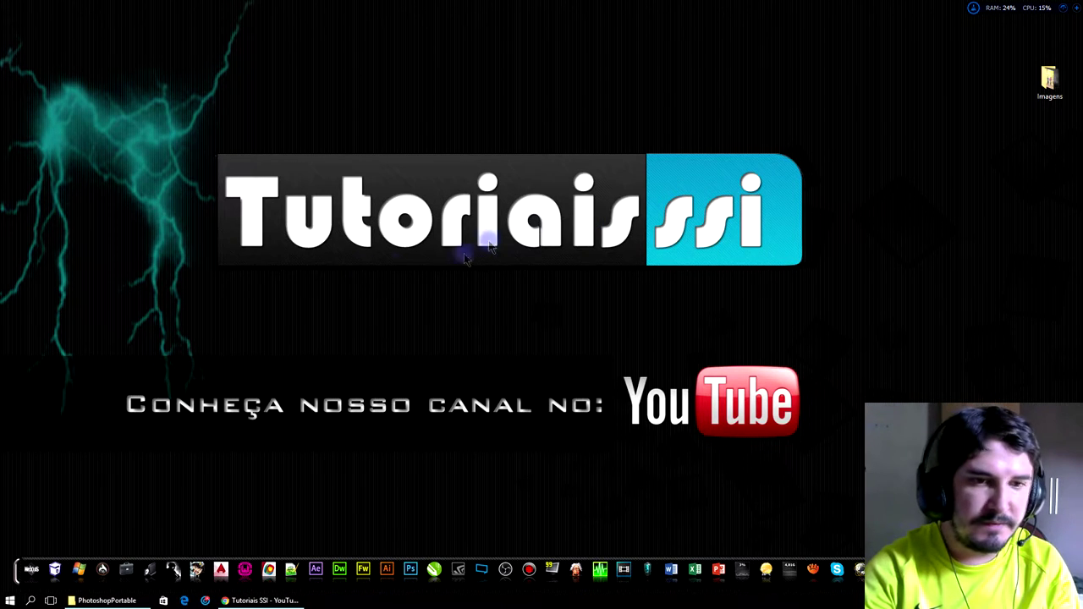
# - Restore the PhotoshopPortable folder window from the taskbar
pyautogui.click(135, 601)
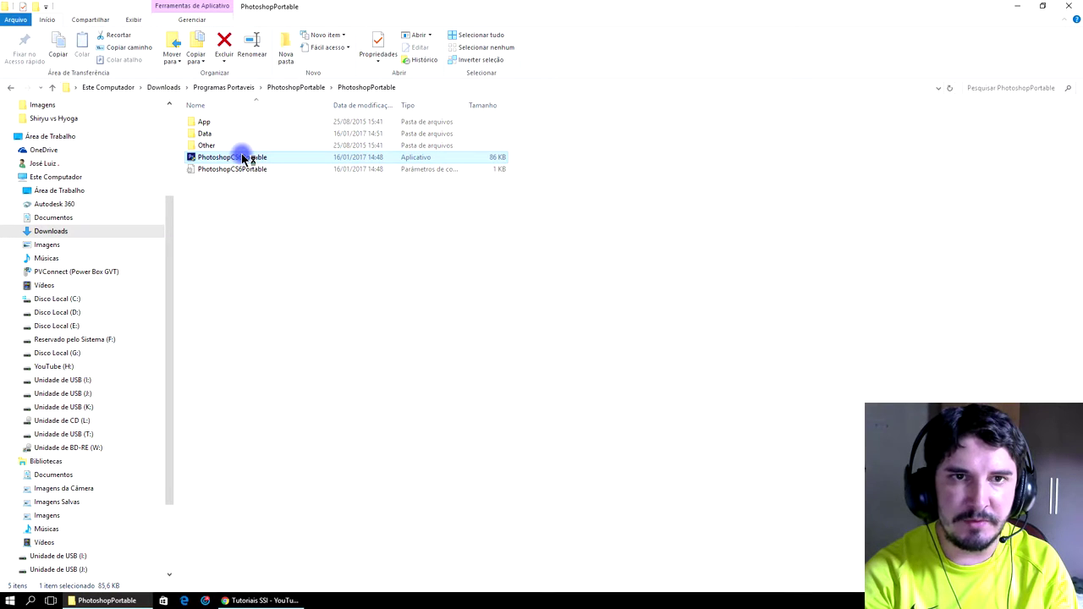
# - Launch PhotoshopCS6Portable and dismiss the monitor-profile warning with Ignorar Perfil
pyautogui.doubleClick(243, 159)
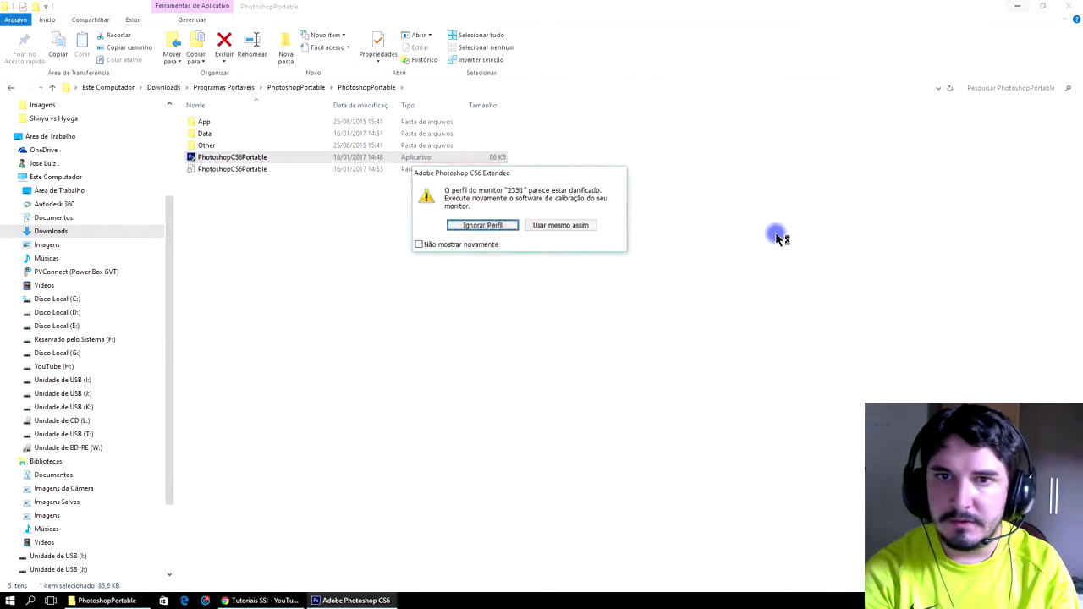
pyautogui.click(1018, 7)
pyautogui.press('Return')
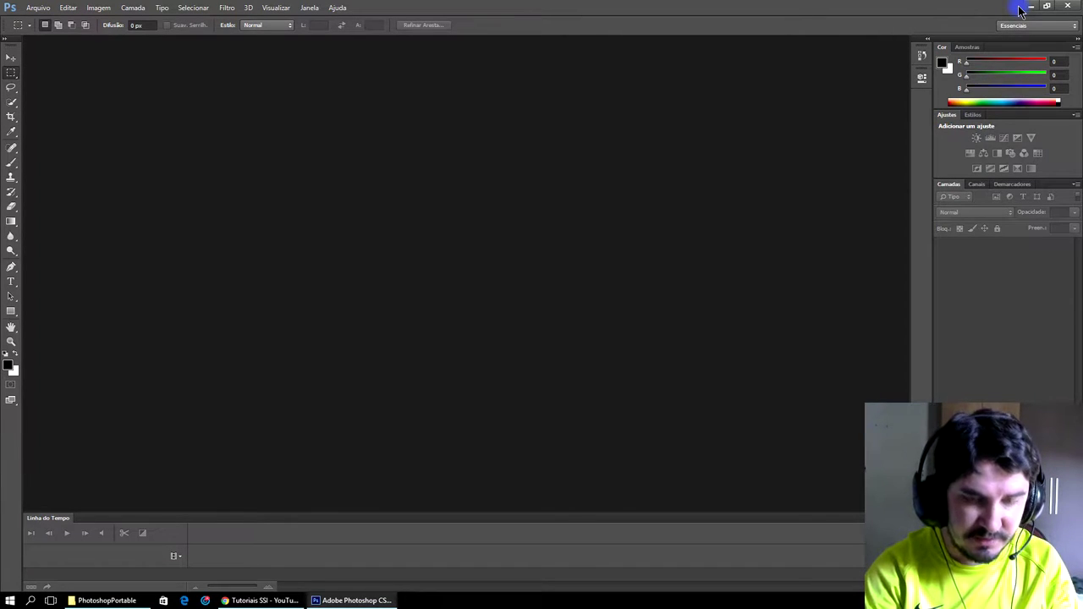
# - Open the Familia8.jpg image in Photoshop
pyautogui.hotkey('ctrl', 'o')
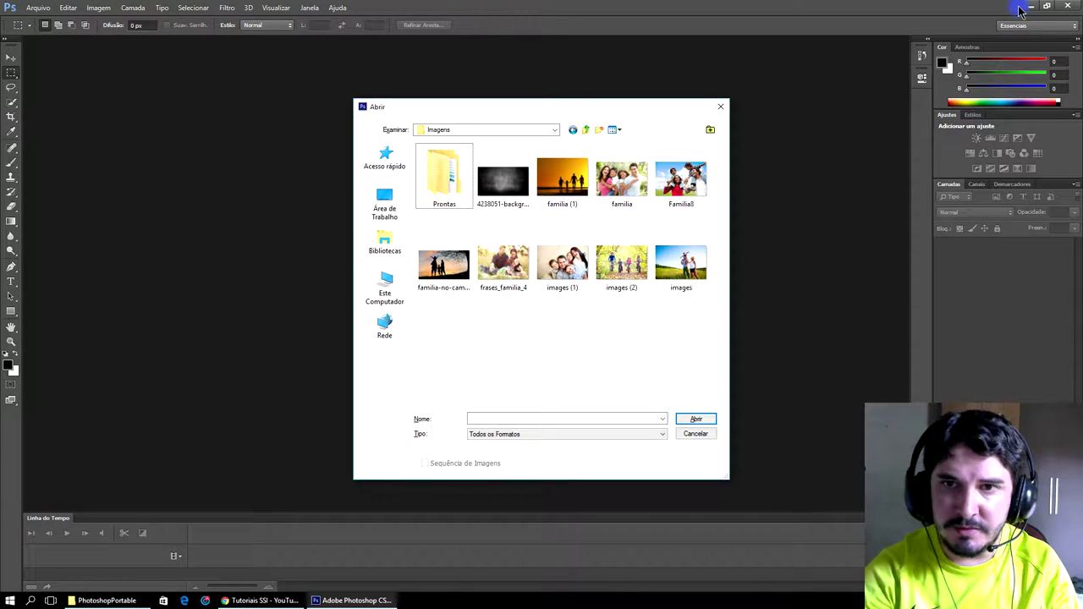
pyautogui.press('Right')
pyautogui.press('Right')
pyautogui.press('Right')
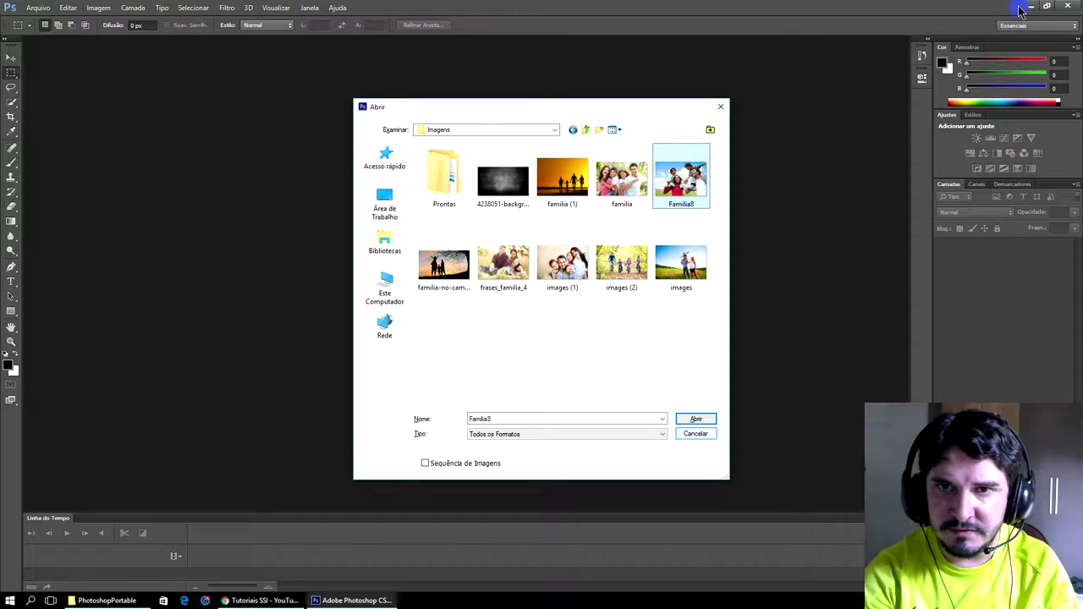
pyautogui.press('Return')
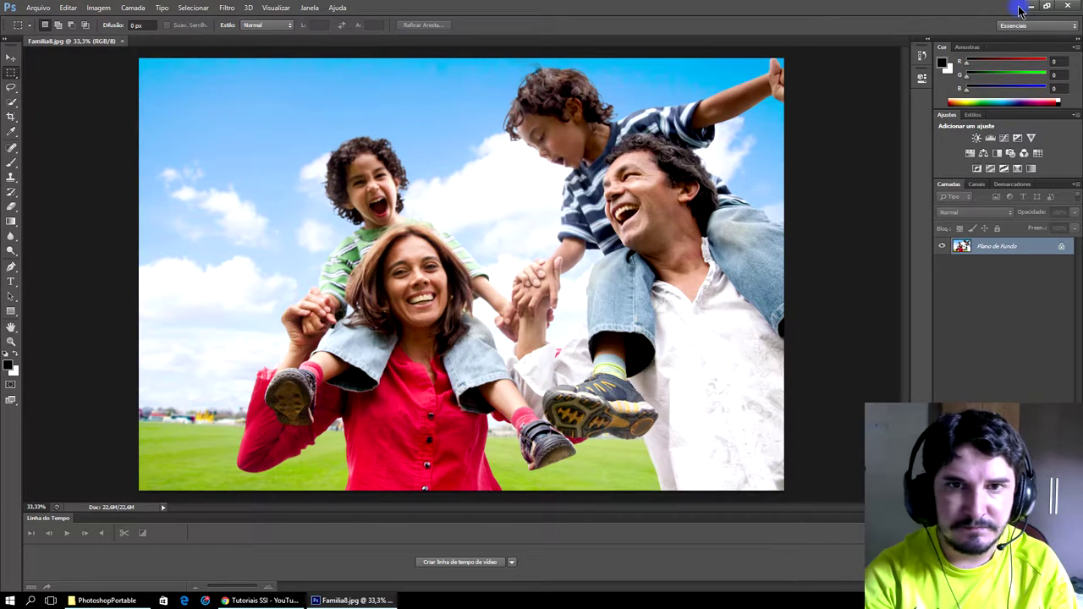
# - Duplicate the background into Camada 1, hide Plano de Fundo, and select the Magic Eraser
pyautogui.press('v')
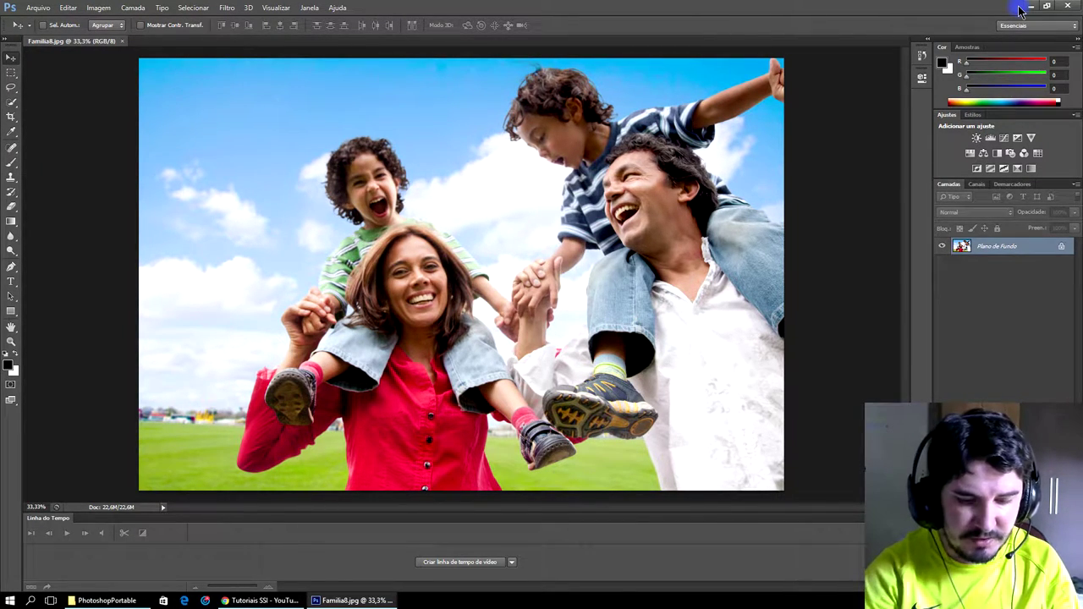
pyautogui.hotkey('ctrl', 'j')
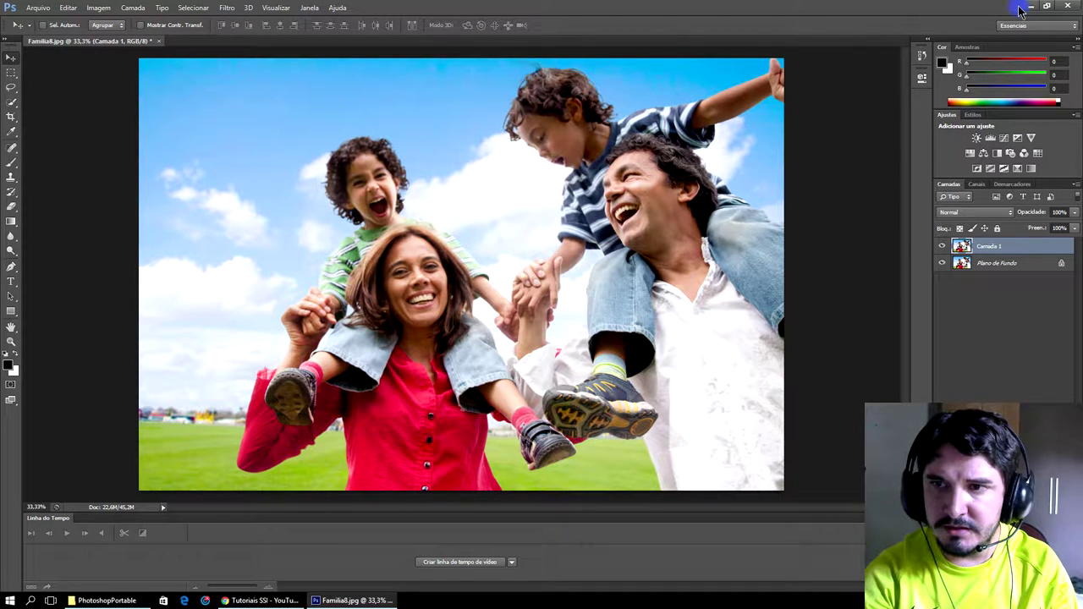
pyautogui.click(941, 263)
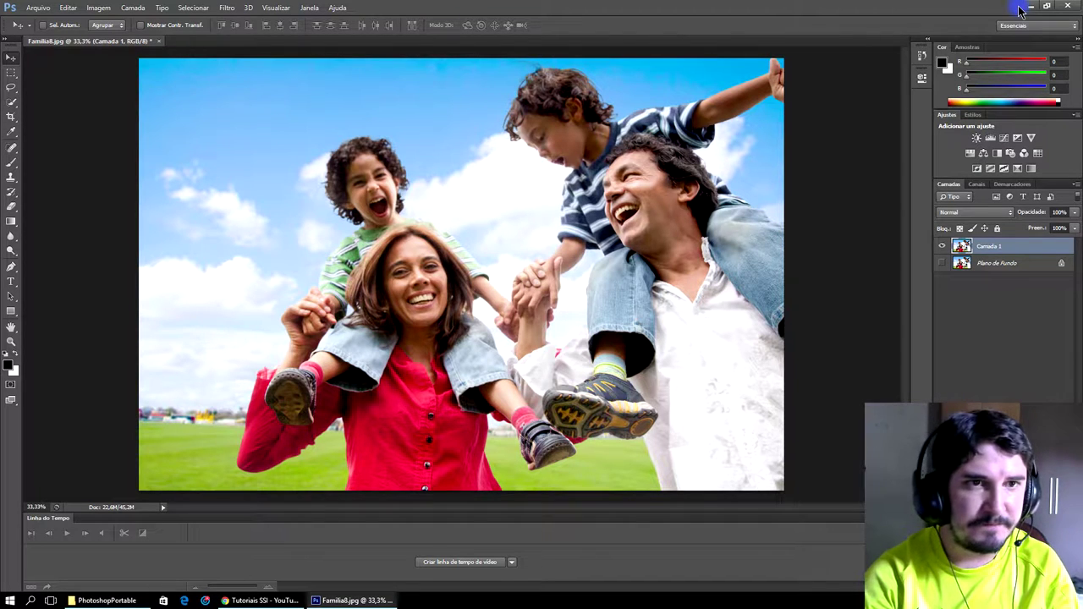
pyautogui.click(11, 206)
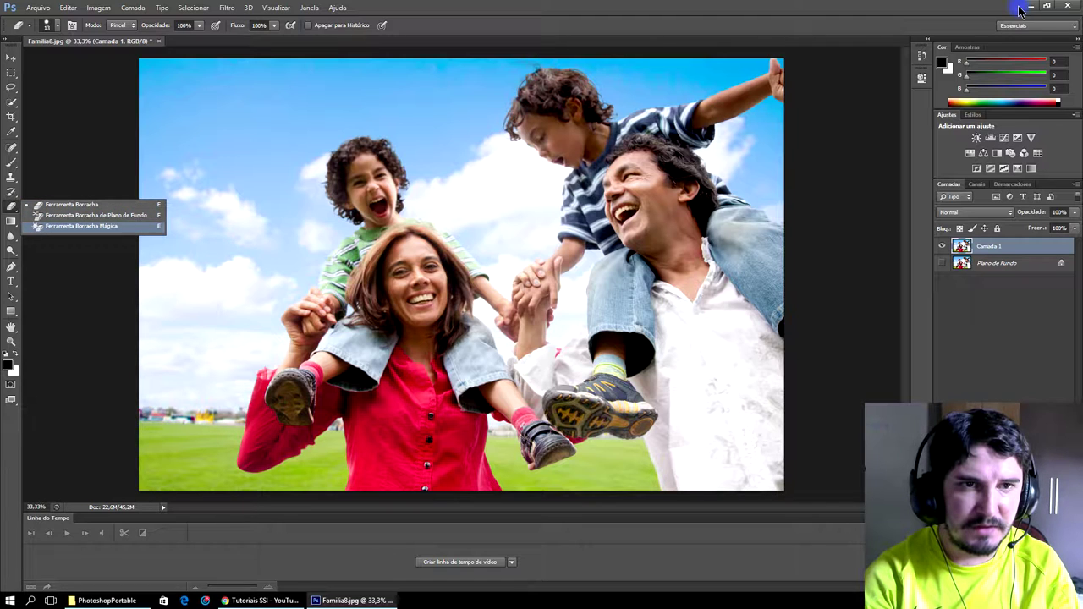
pyautogui.click(81, 225)
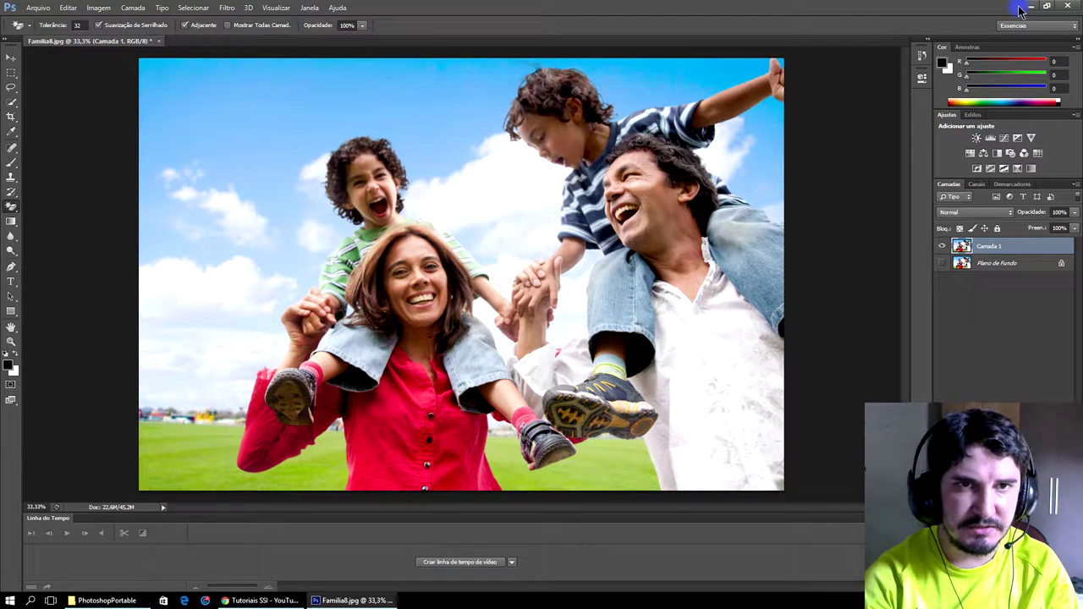
# - Magic-erase the sky and grass around the family on Camada 1, undoing accidental shirt erasures
pyautogui.click(330, 101)
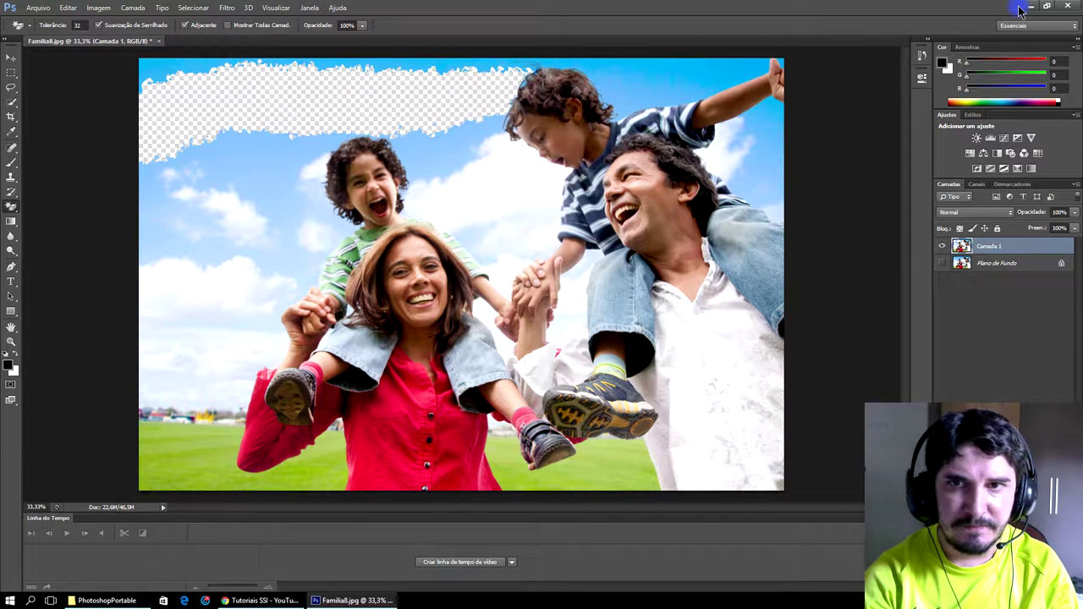
pyautogui.click(643, 85)
pyautogui.click(550, 64)
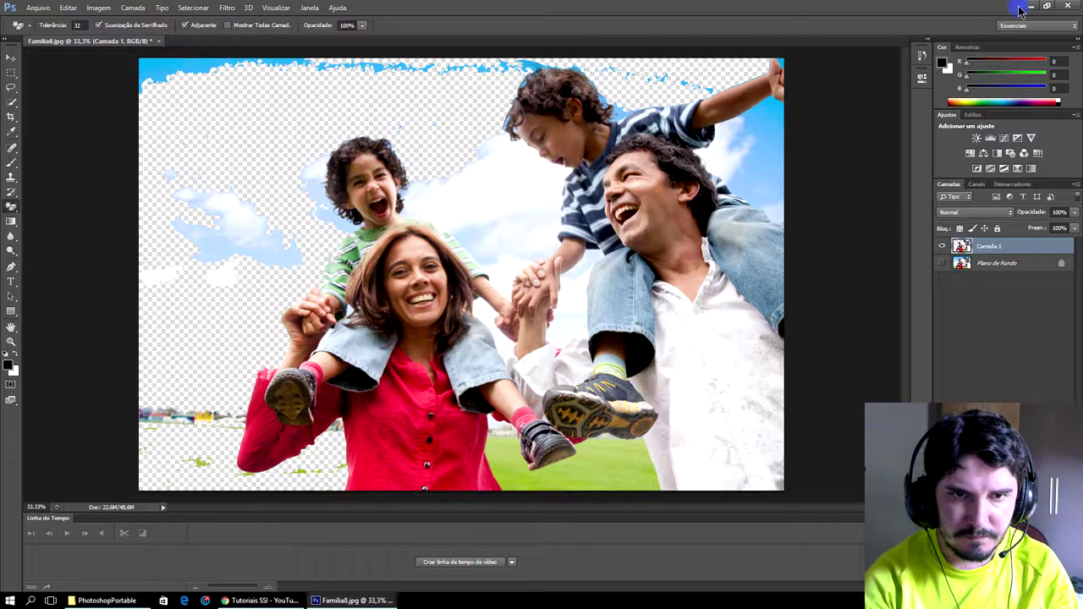
pyautogui.hotkey('ctrl', 'z')
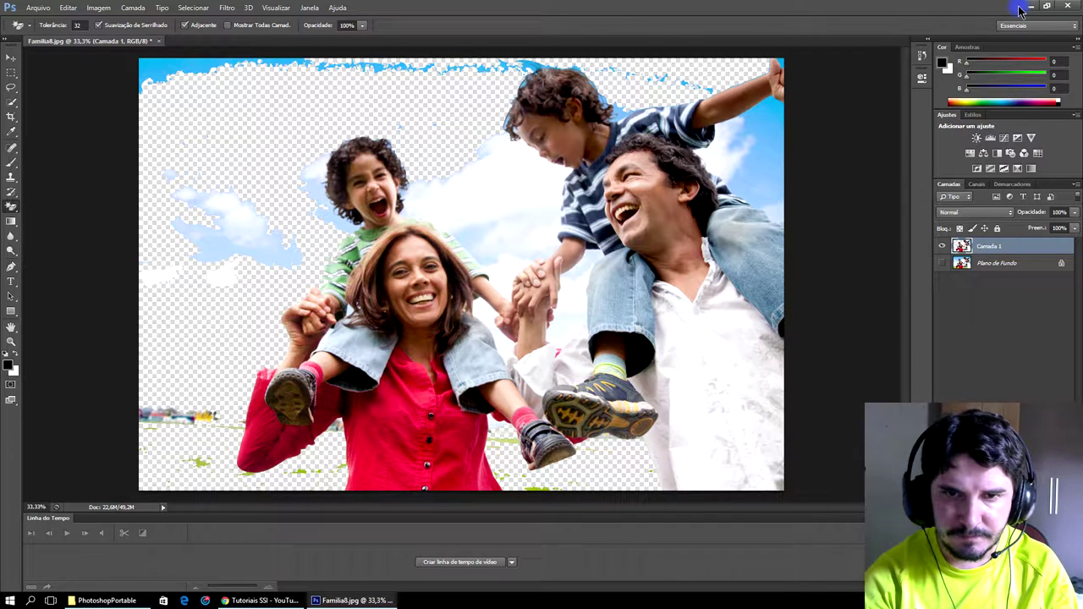
pyautogui.click(541, 359)
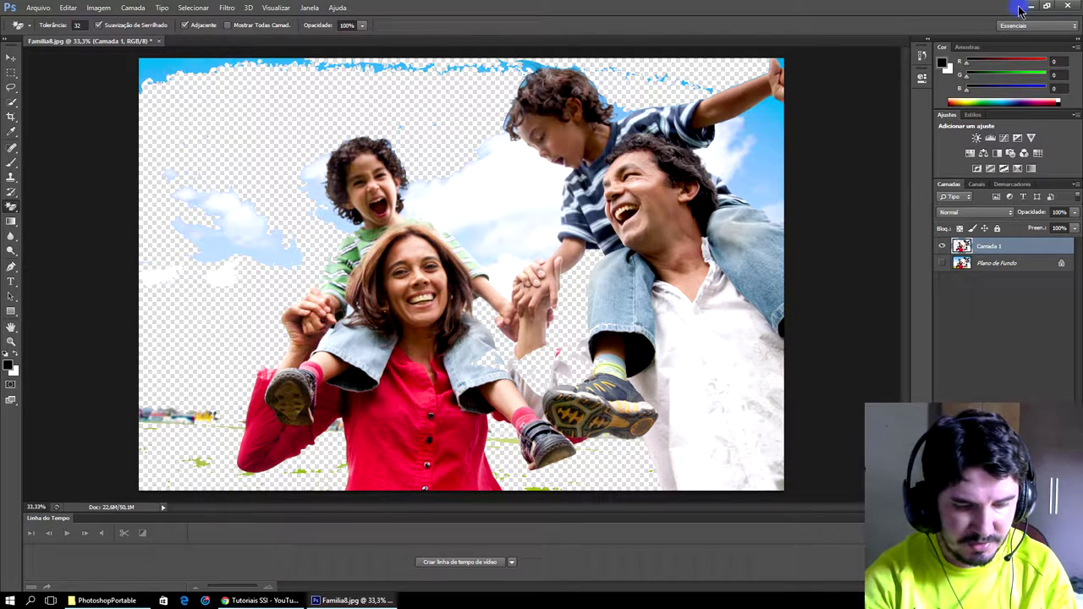
pyautogui.hotkey('ctrl', 'z')
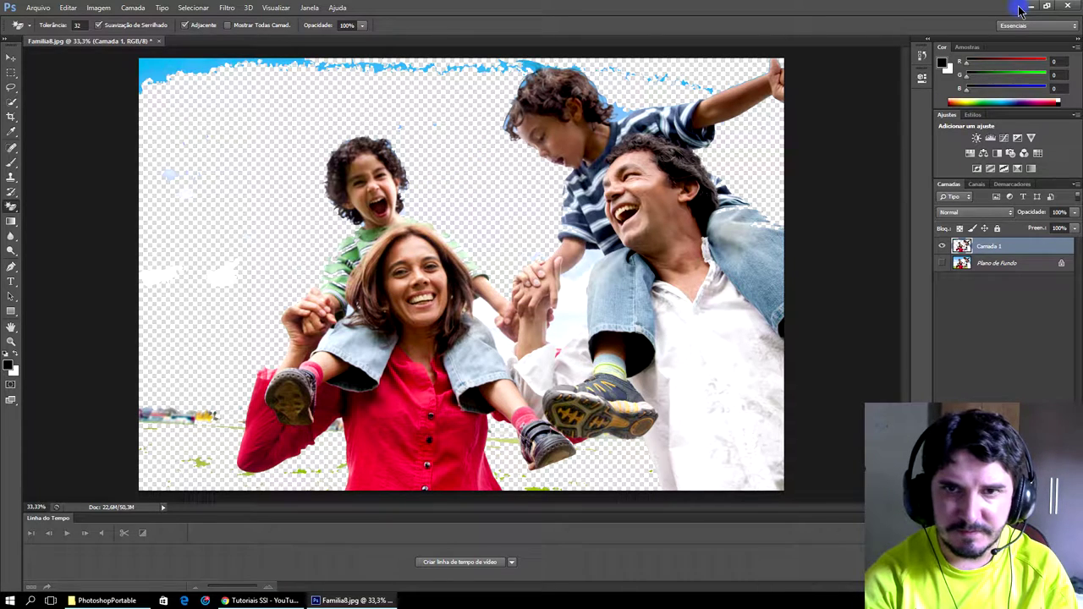
pyautogui.click(584, 263)
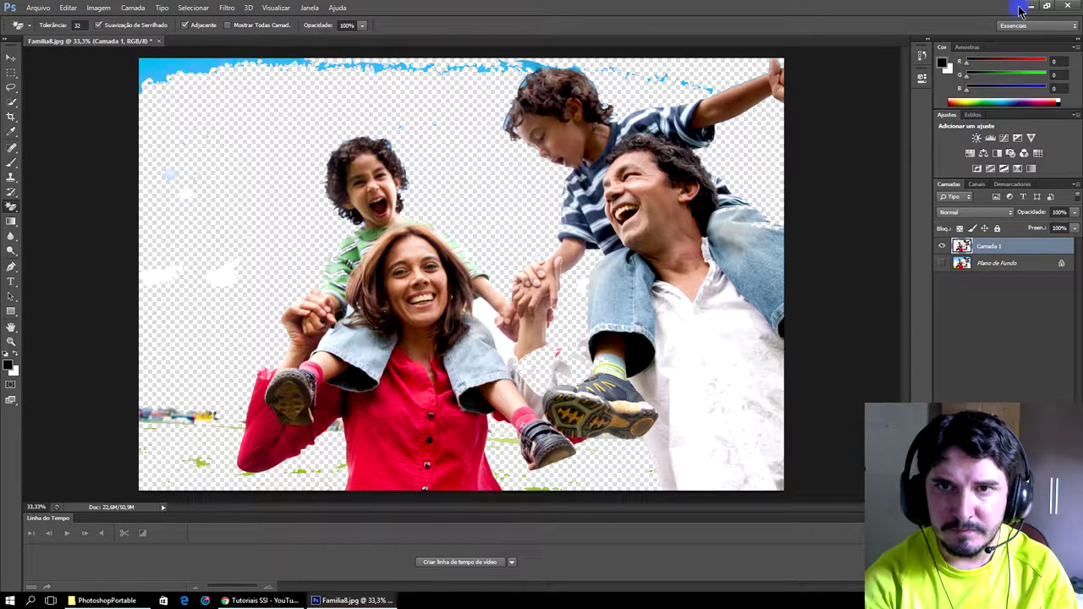
pyautogui.hotkey('ctrl', 'z')
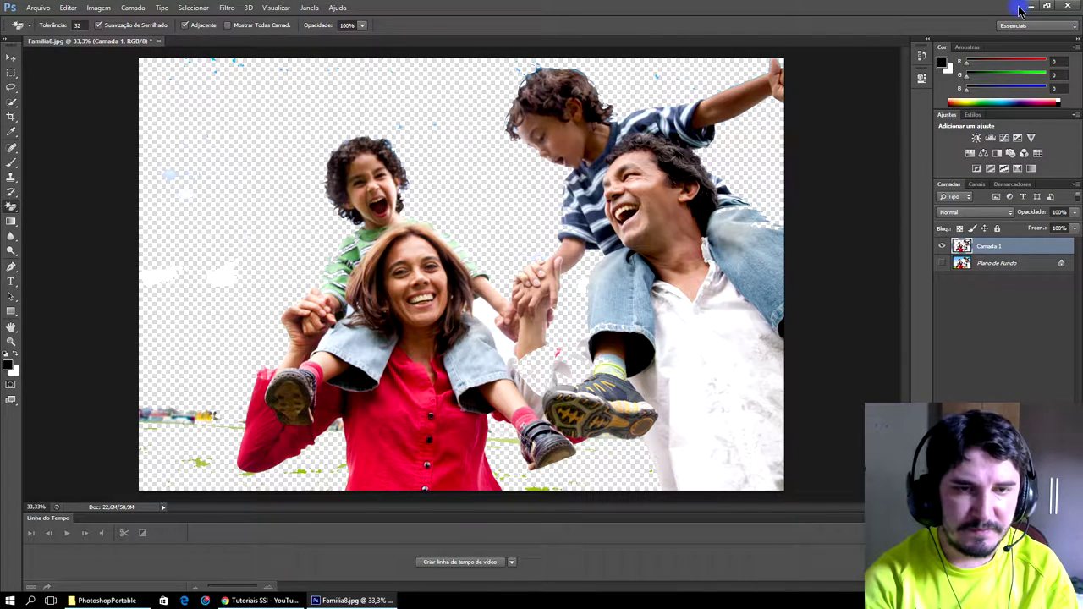
pyautogui.rightClick(11, 205)
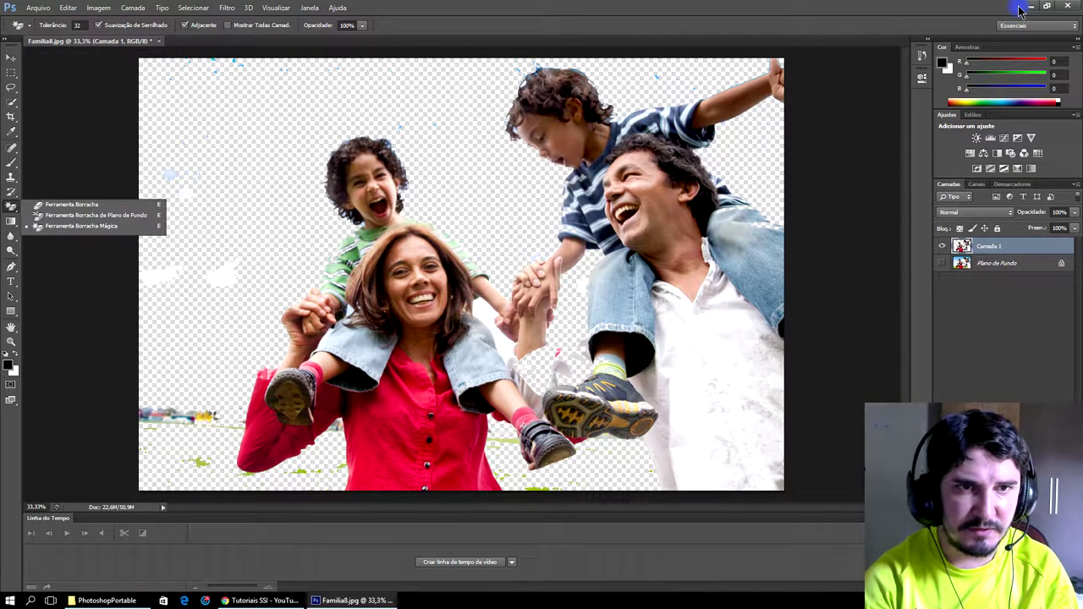
# - Switch to the regular Eraser at 349 px and erase the leftover sky and grass specks
pyautogui.click(72, 204)
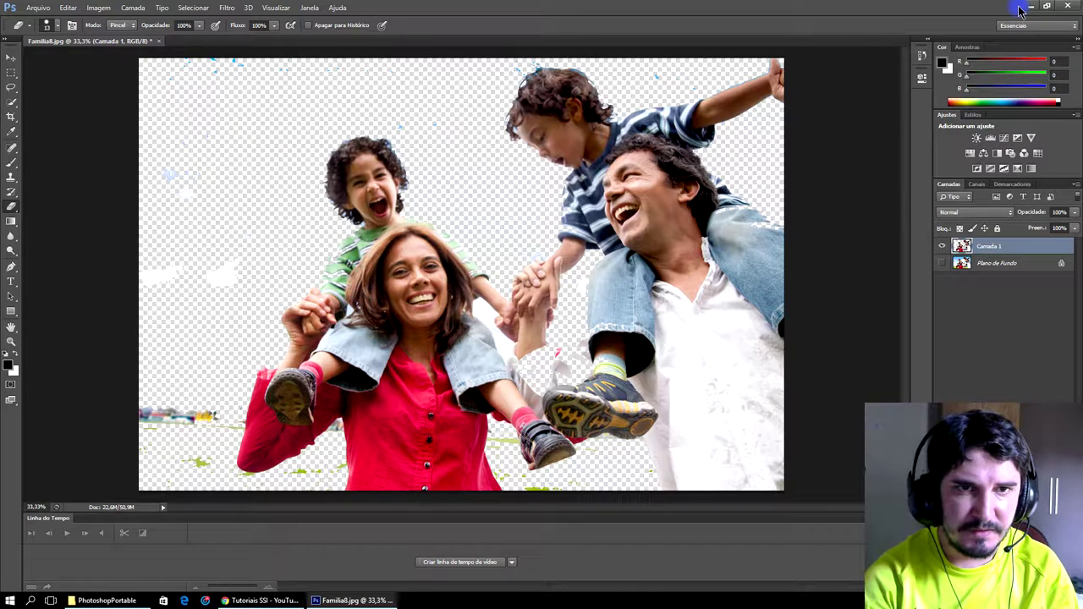
pyautogui.rightClick(201, 176)
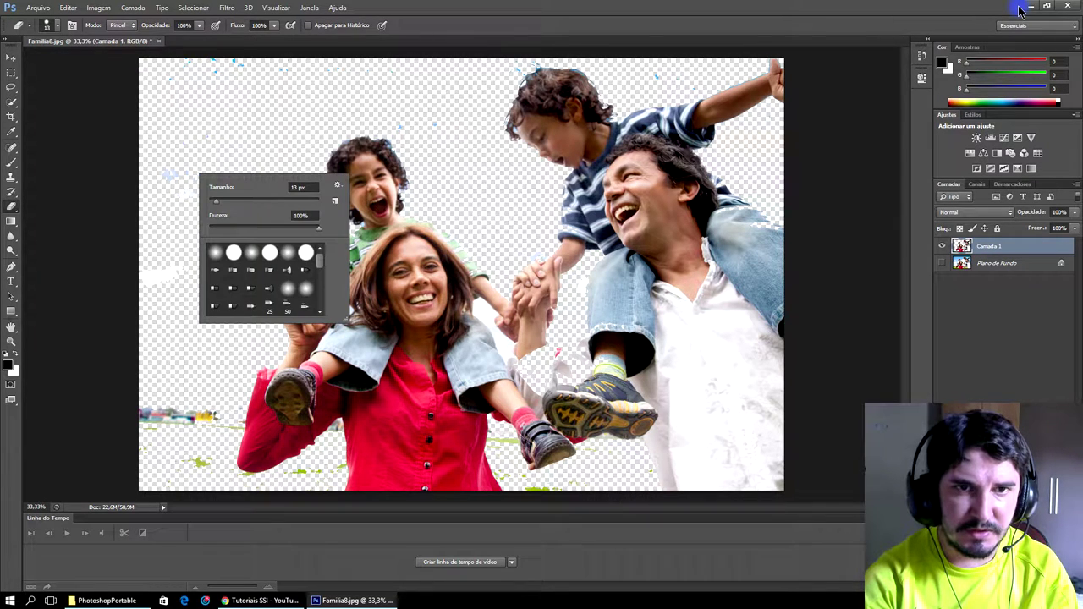
pyautogui.write('75')
pyautogui.press('Return')
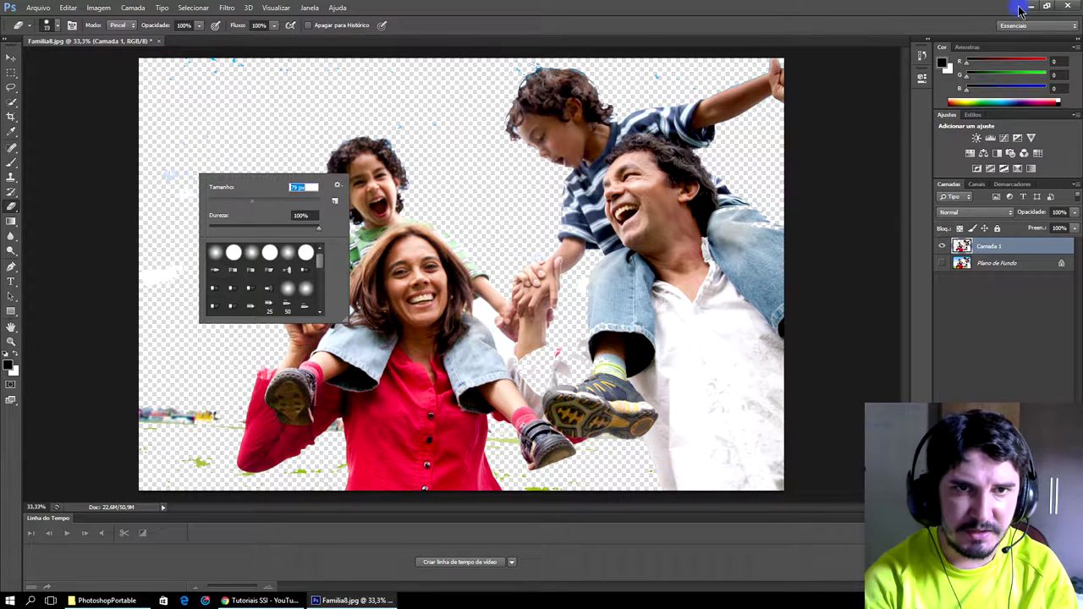
pyautogui.write('349')
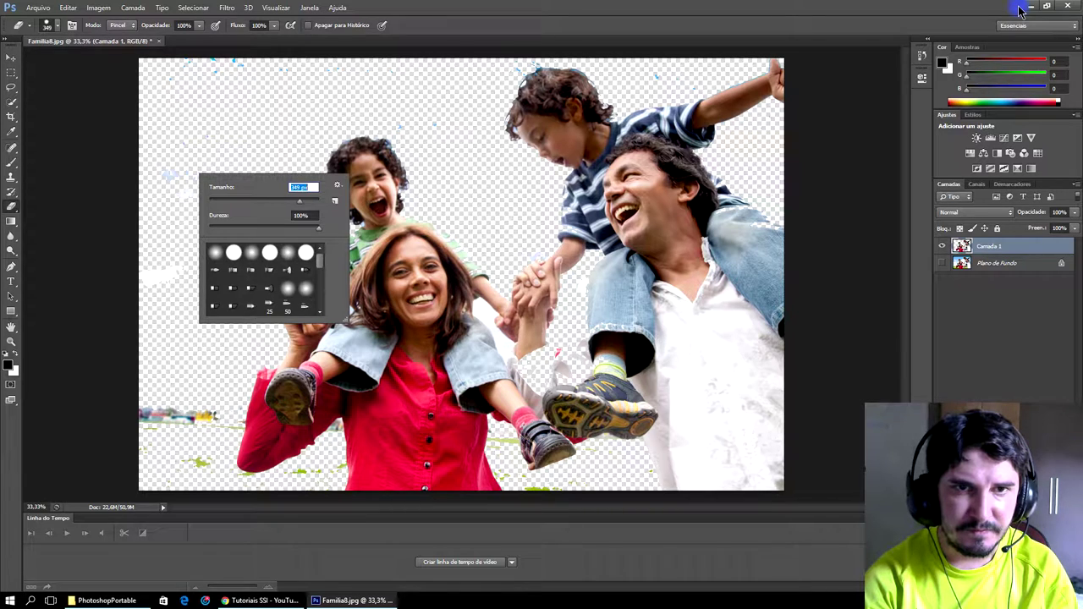
pyautogui.press('Return')
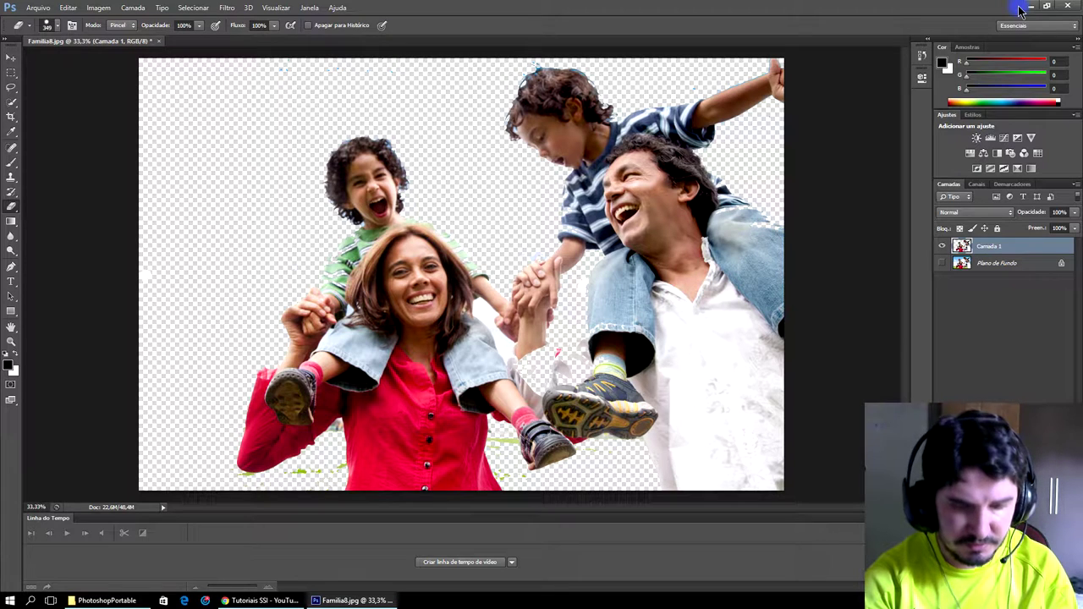
# - Shrink the eraser brush to a much smaller size for the edges
pyautogui.rightClick(250, 227)
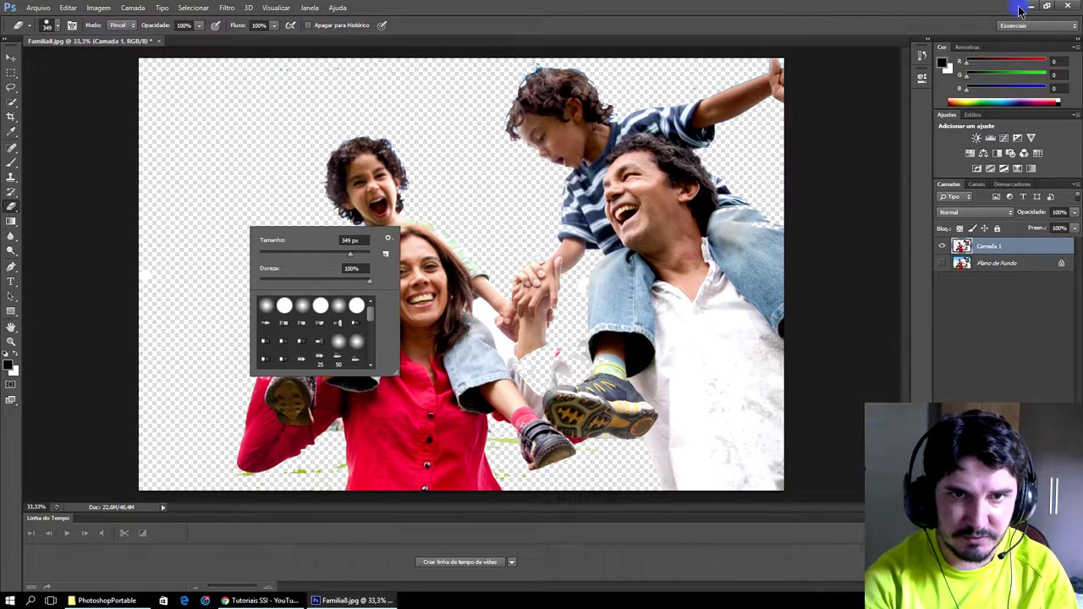
pyautogui.hotkey('shift', 'Down')
pyautogui.hotkey('shift', 'Down')
pyautogui.hotkey('shift', 'Down')
pyautogui.hotkey('shift', 'Down')
pyautogui.hotkey('shift', 'Down')
pyautogui.hotkey('shift', 'Down')
pyautogui.hotkey('shift', 'Down')
pyautogui.press('Return')
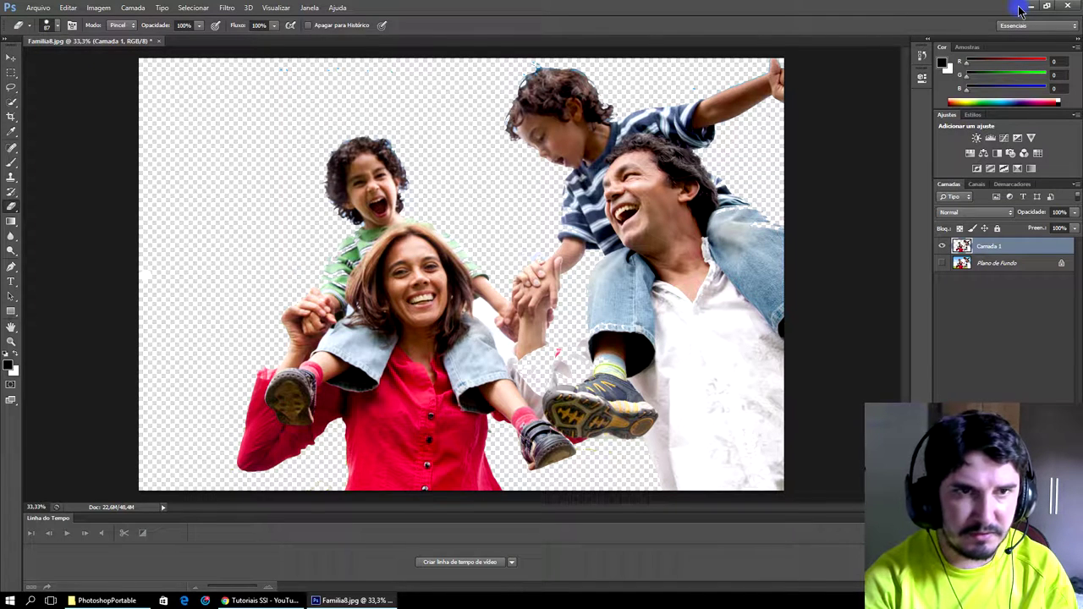
pyautogui.rightClick(11, 206)
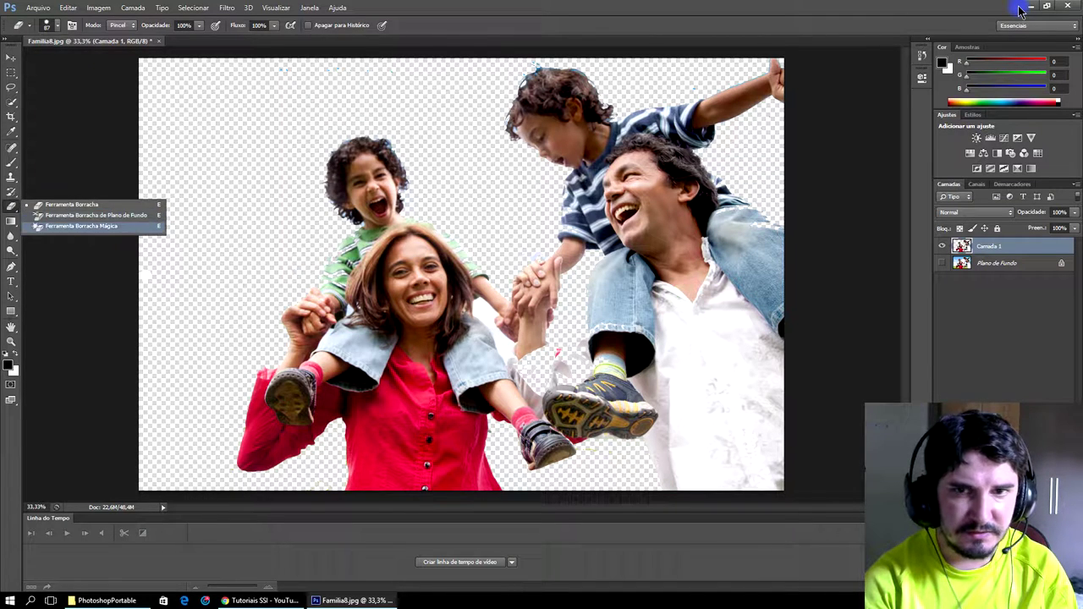
# - Switch back to the Magic Eraser, then select the History Brush Tool
pyautogui.click(84, 228)
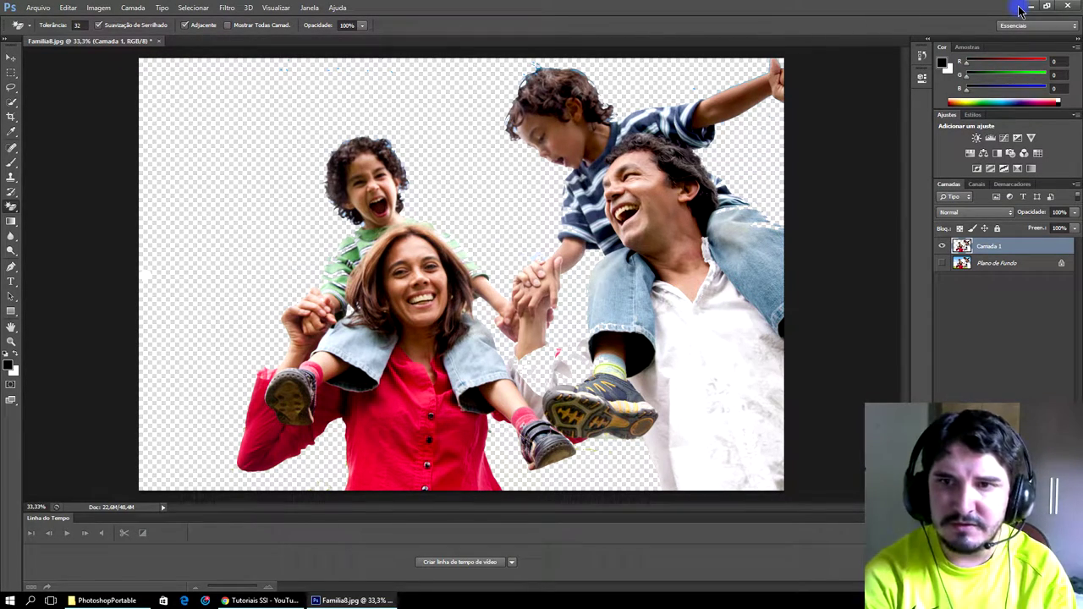
pyautogui.press('v')
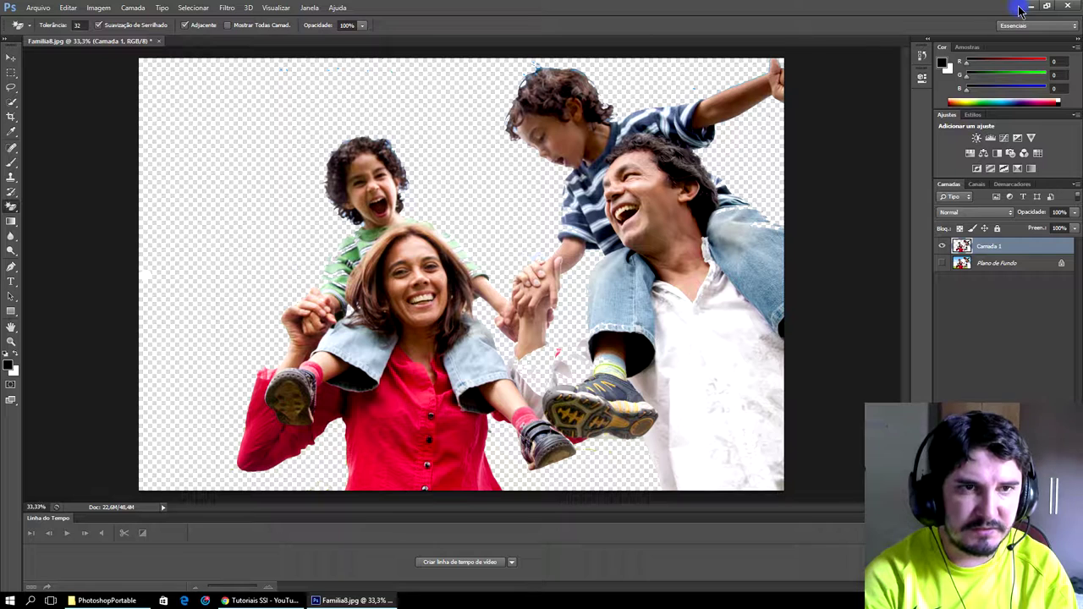
pyautogui.press('y')
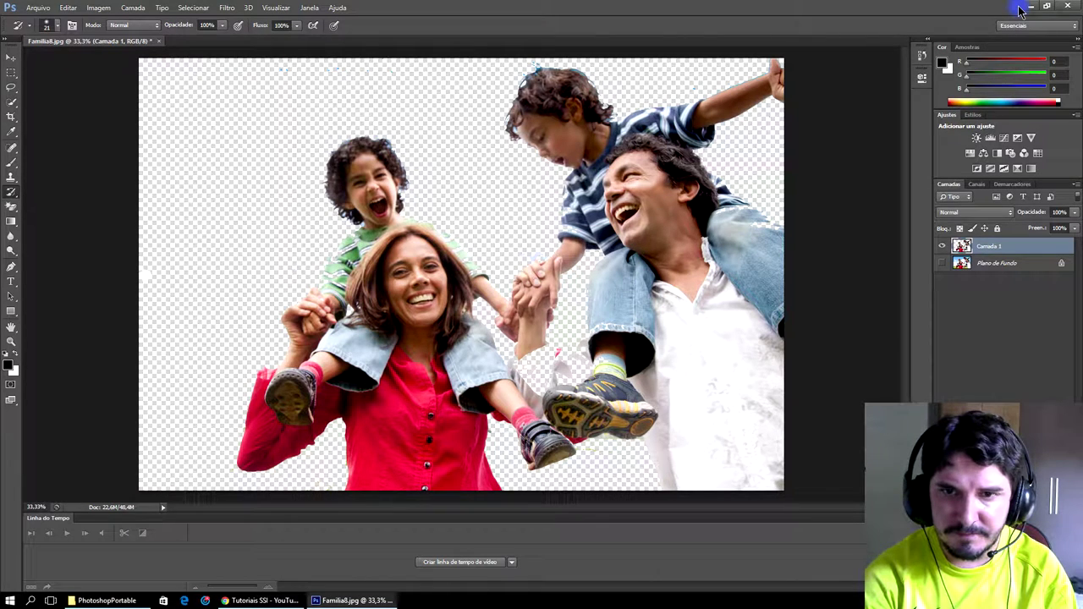
# - Enlarge the History Brush and restore the cutout edges on Camada 1
pyautogui.rightClick(582, 359)
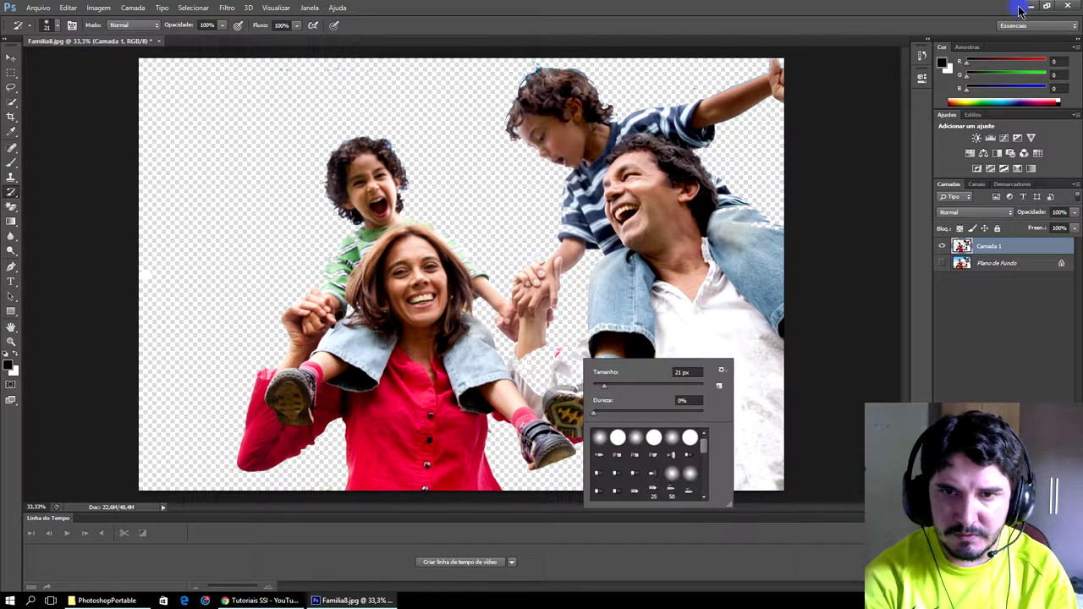
pyautogui.moveTo(603, 385); pyautogui.dragTo(620, 386)
pyautogui.press('Return')
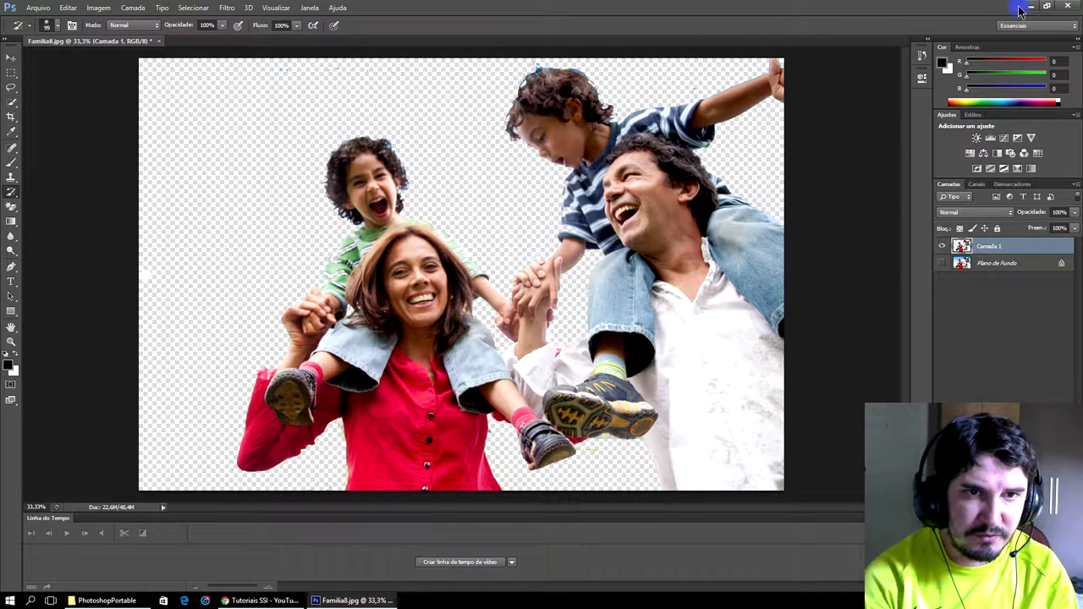
pyautogui.click(11, 206)
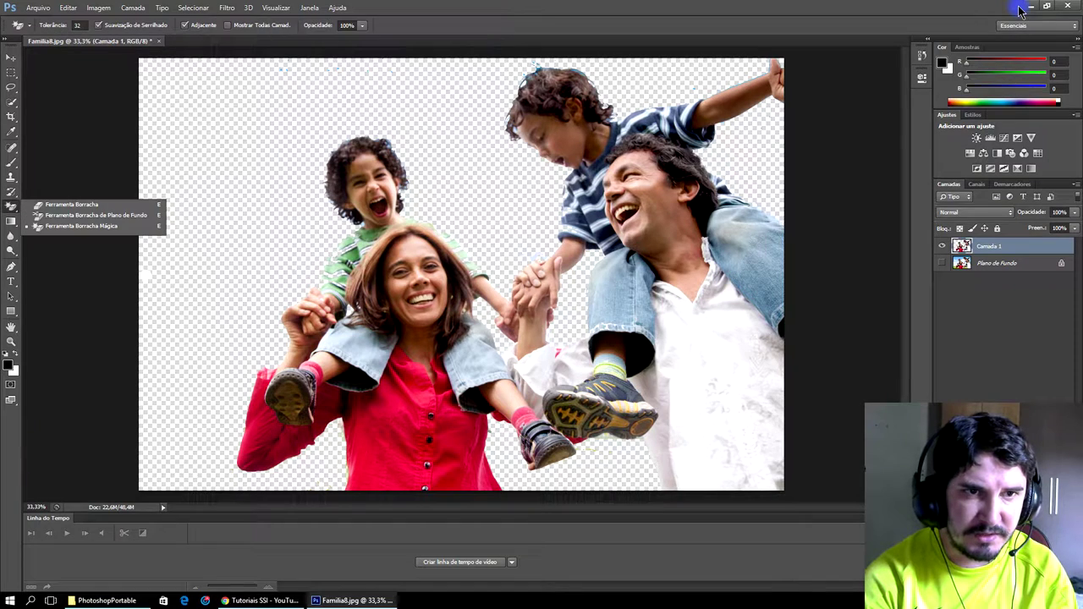
# - Convert Plano de Fundo into Camada 0 and fill it with solid black behind the cutout
pyautogui.click(51, 206)
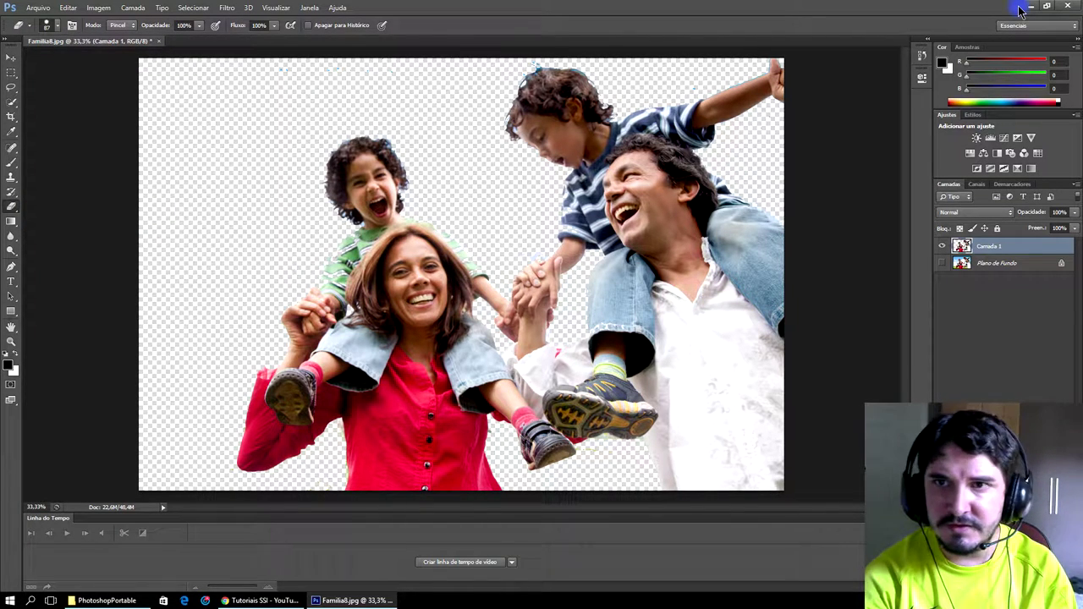
pyautogui.hotkey('alt', '[')
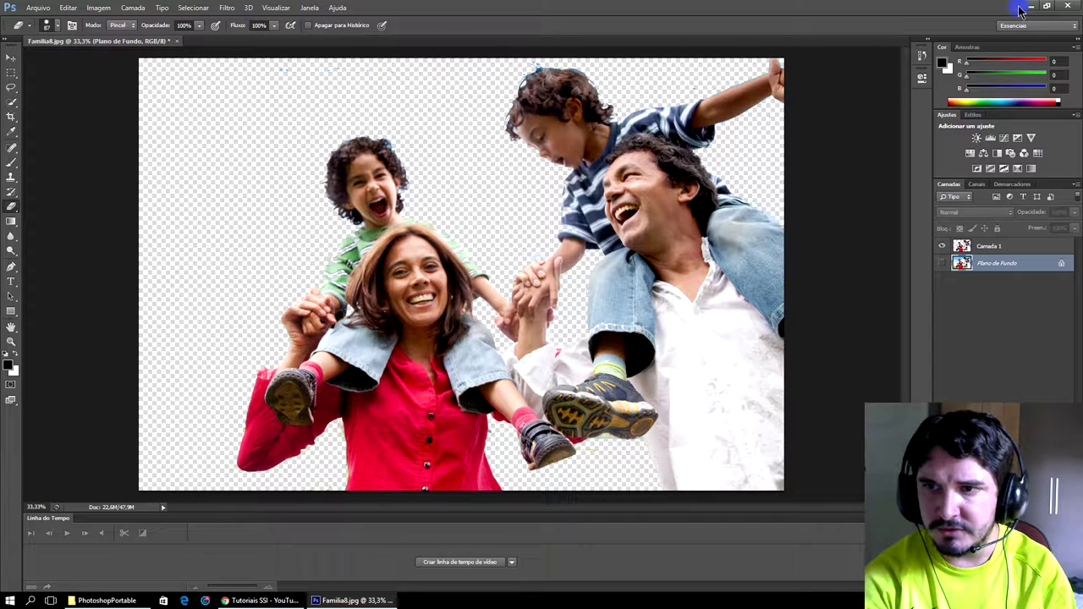
pyautogui.hotkey('ctrl', 'z')
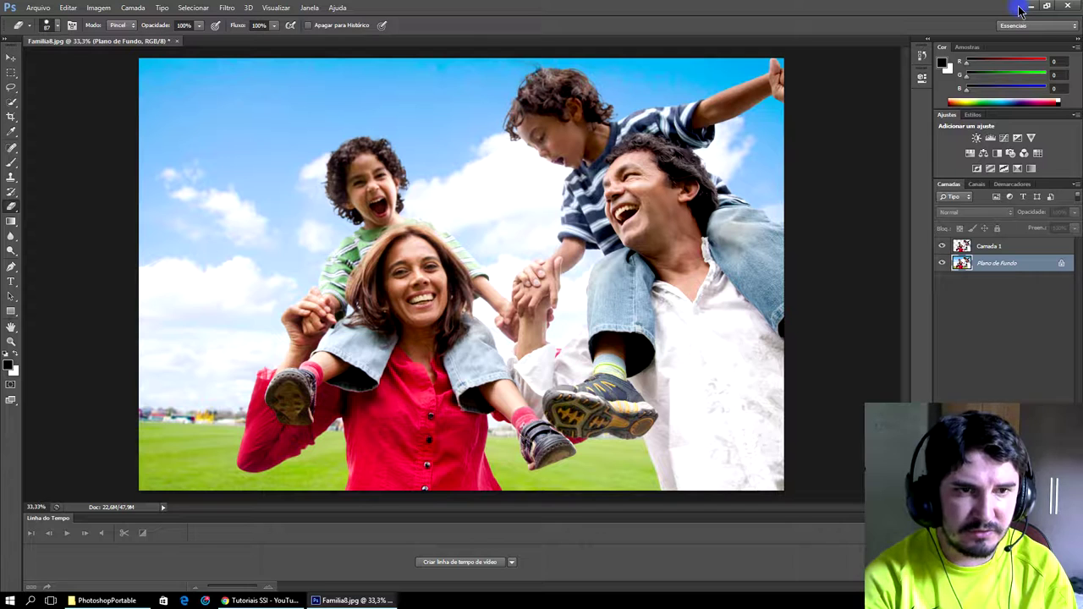
pyautogui.press('x')
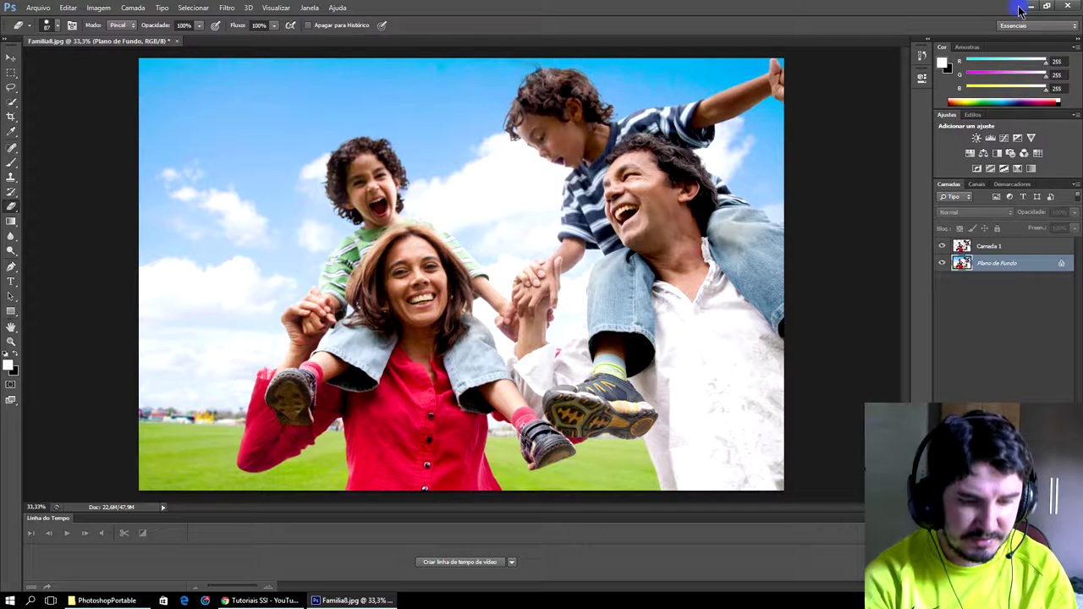
pyautogui.press('x')
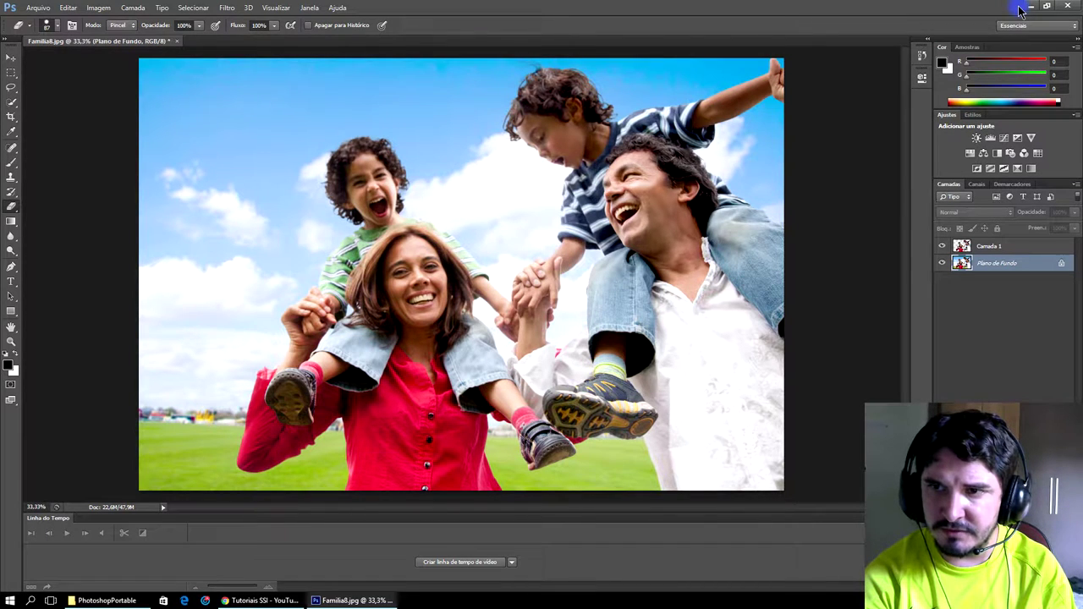
pyautogui.hotkey('ctrl', 'shift', 'n')
pyautogui.press('Return')
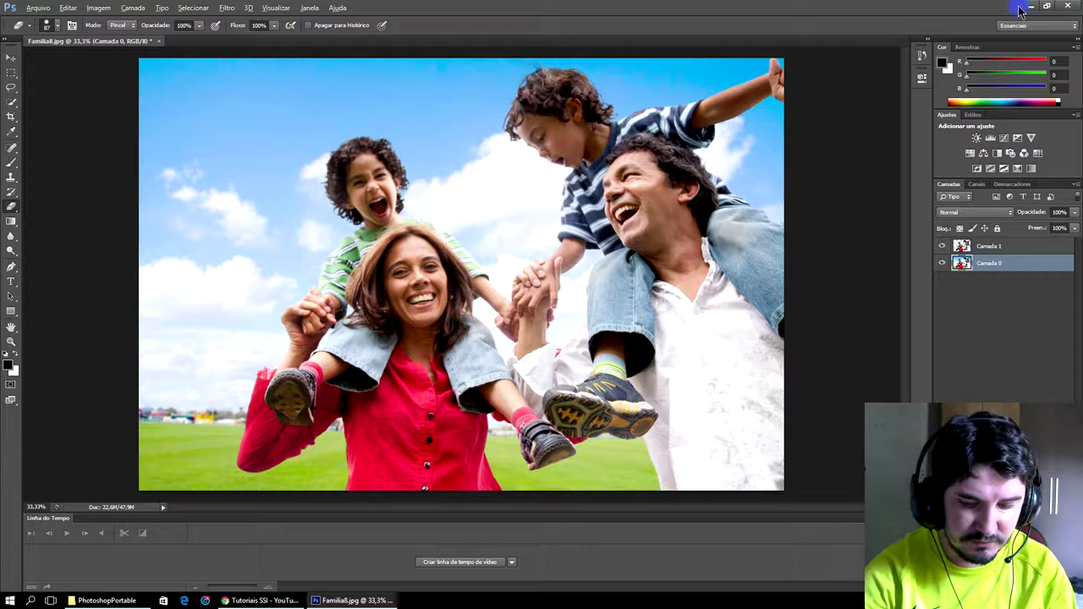
pyautogui.hotkey('alt', 'BackSpace')
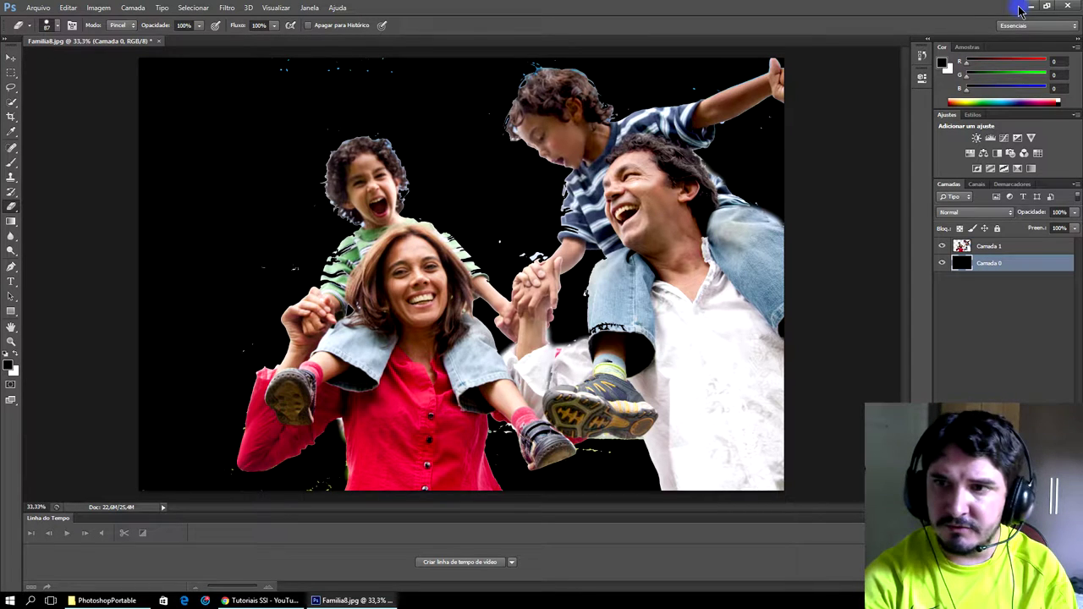
# - Make the Camada 1 cutout layer active for speck clean-up
pyautogui.hotkey('alt', ']')
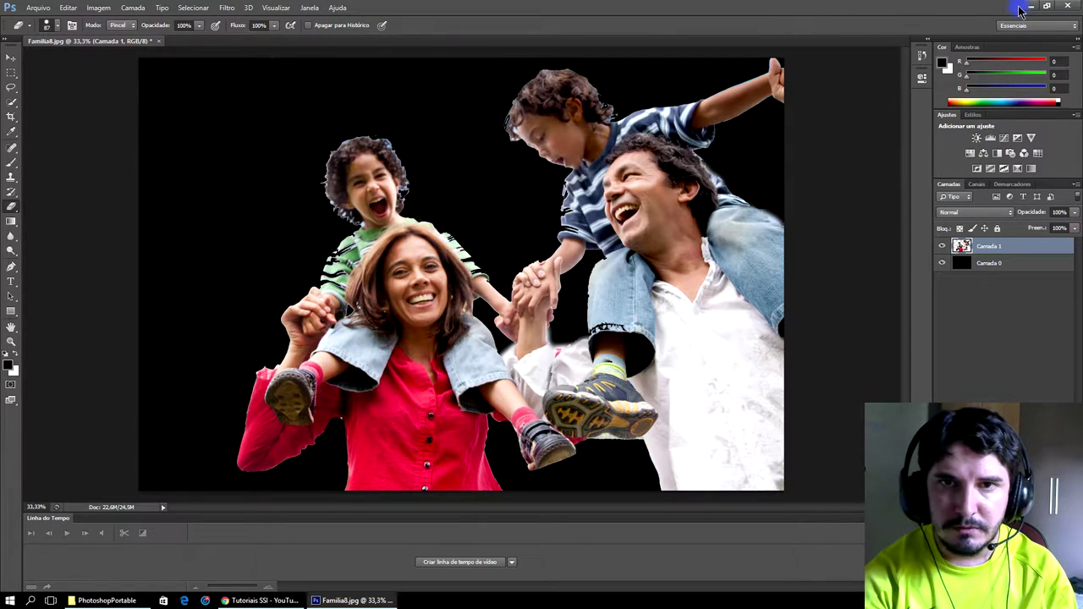
# - Zoom to 200% and restore the green shirt edge along the shoulder with the History Brush
pyautogui.hotkey('ctrl', '+')
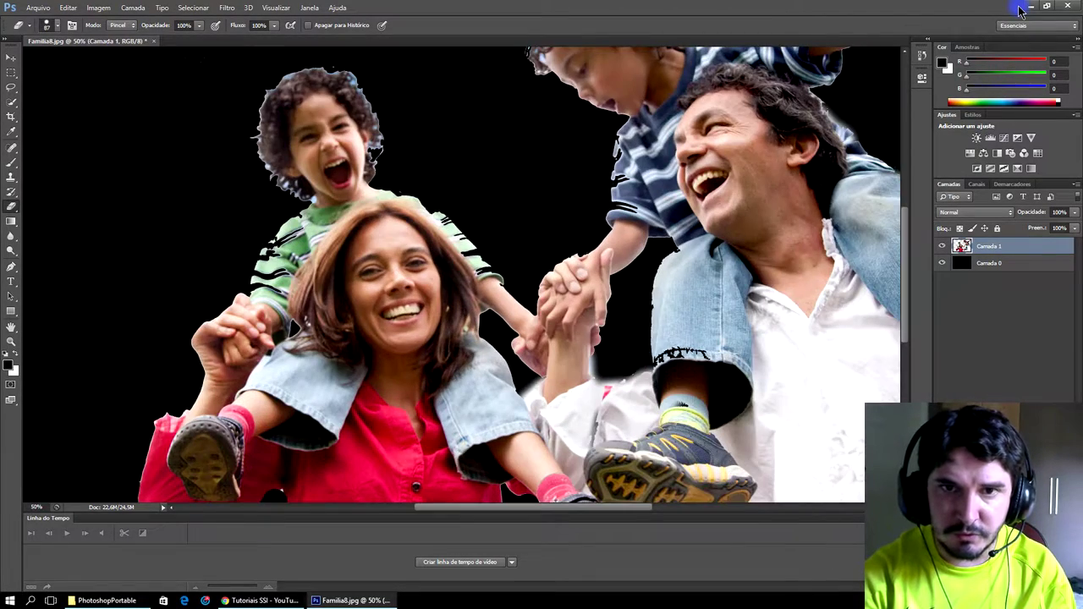
pyautogui.hotkey('ctrl', '+')
pyautogui.hotkey('ctrl', '+')
pyautogui.hotkey('ctrl', '+')
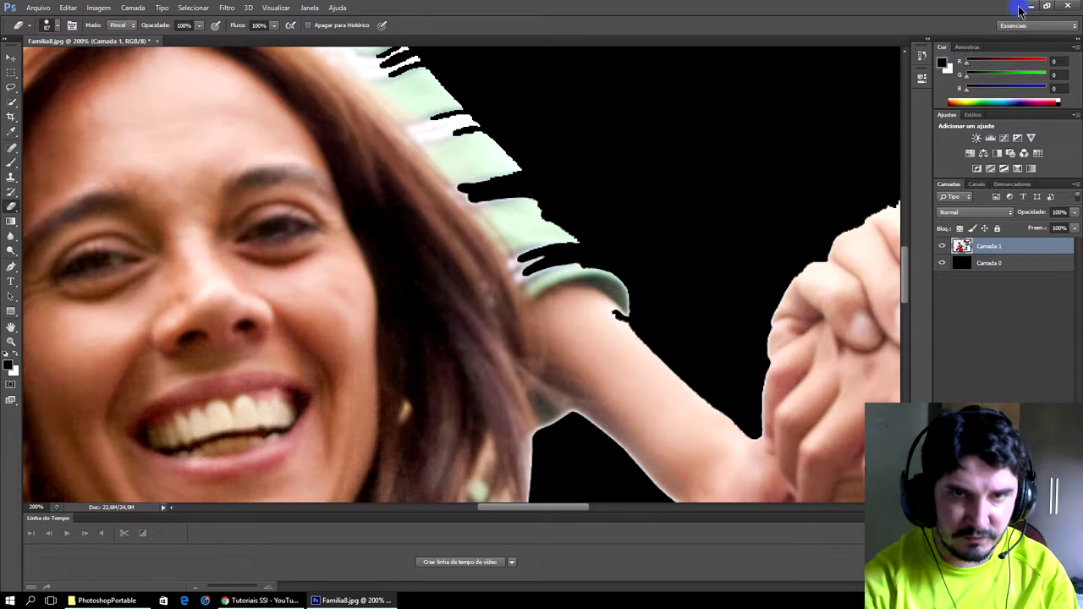
pyautogui.scroll(5, 461, 275)
pyautogui.scroll(-1, 461, 274)
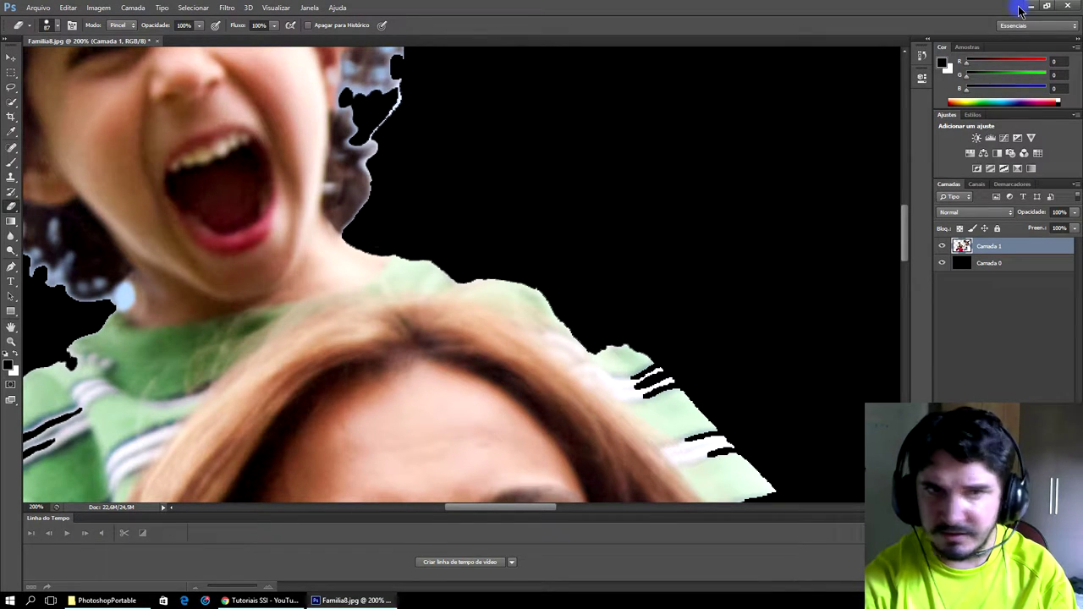
pyautogui.press('y')
pyautogui.moveTo(508, 283)
pyautogui.mouseDown()
pyautogui.moveTo(667, 379)
pyautogui.moveTo(448, 261)
pyautogui.mouseUp()
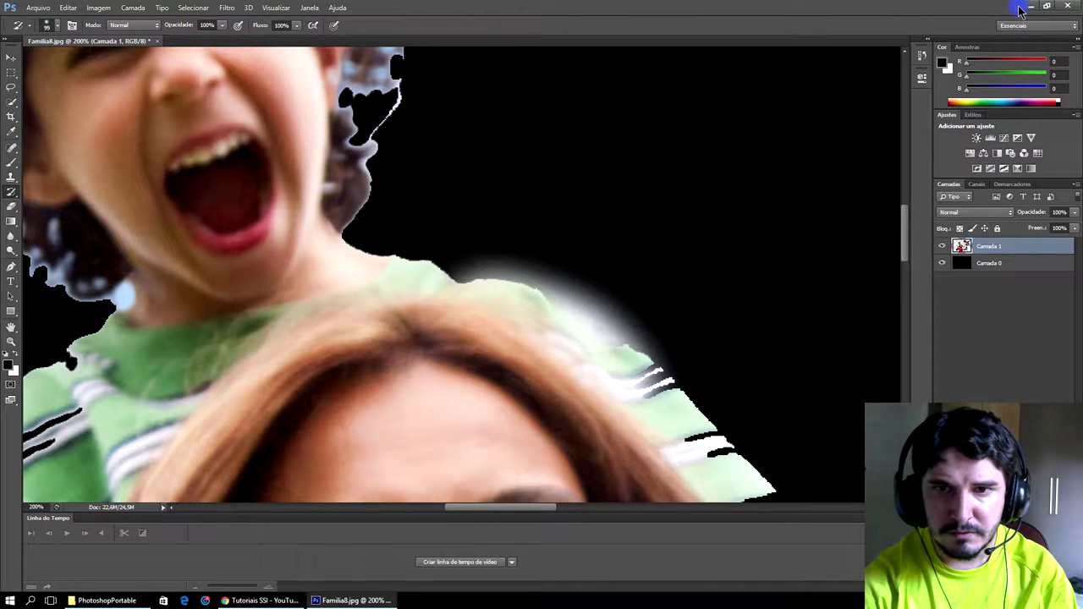
pyautogui.moveTo(448, 260)
pyautogui.mouseDown()
pyautogui.moveTo(609, 330)
pyautogui.moveTo(698, 406)
pyautogui.moveTo(642, 355)
pyautogui.moveTo(457, 261)
pyautogui.mouseUp()
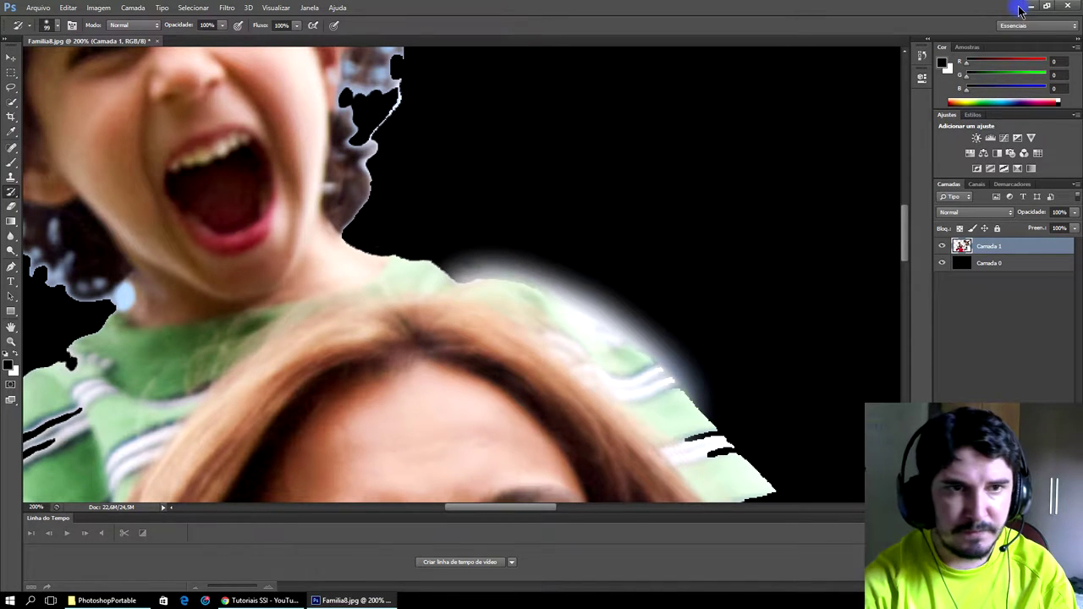
# - Erase the white glow off the shoulder edge with the Eraser
pyautogui.press('e')
pyautogui.moveTo(673, 347)
pyautogui.mouseDown()
pyautogui.moveTo(694, 383)
pyautogui.moveTo(643, 315)
pyautogui.moveTo(603, 288)
pyautogui.moveTo(510, 254)
pyautogui.moveTo(449, 258)
pyautogui.mouseUp()
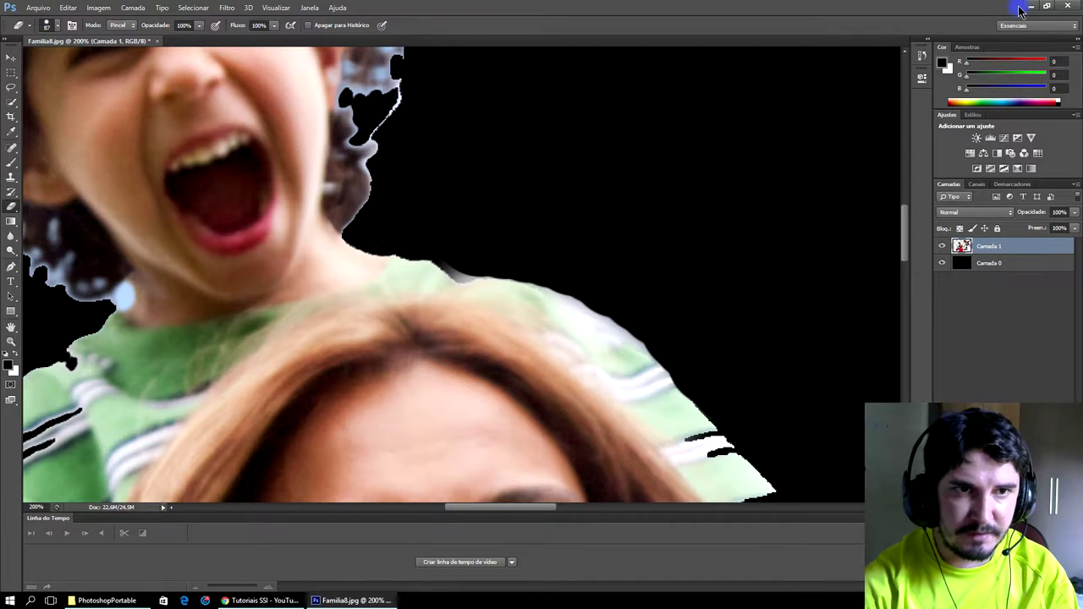
pyautogui.rightClick(11, 205)
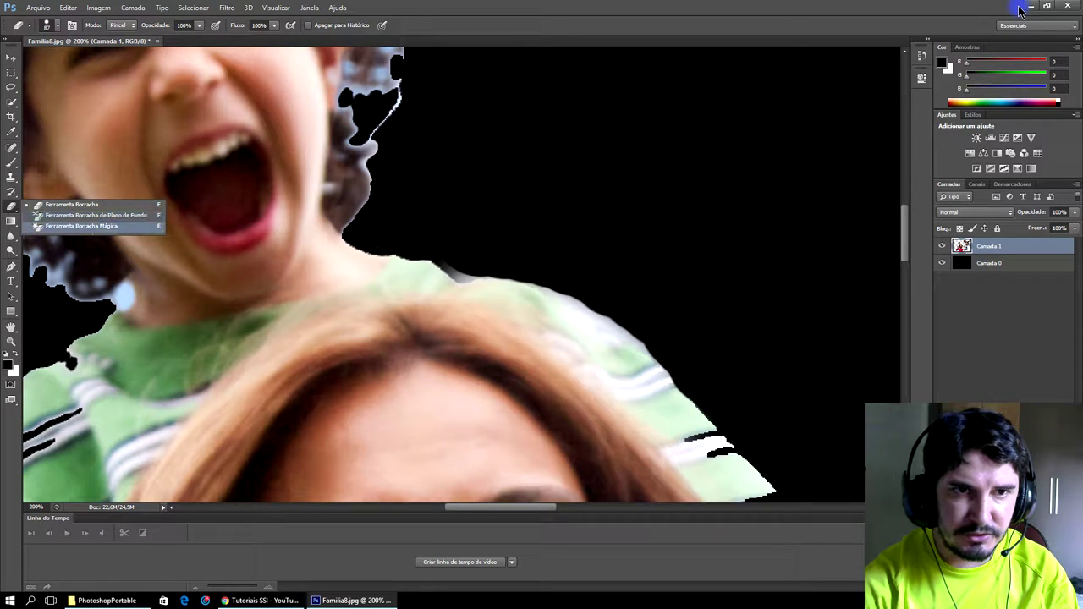
# - Use the Magic Eraser to clear the light-blue fringe along the top of the child's hair
pyautogui.click(82, 226)
pyautogui.click(123, 296)
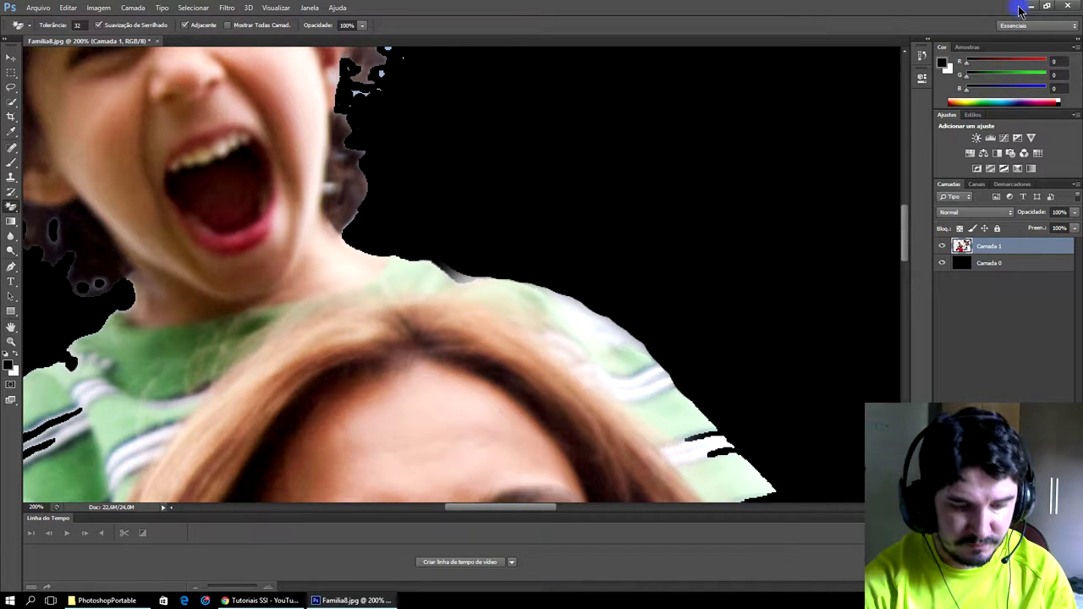
pyautogui.hotkey('ctrl', 'z')
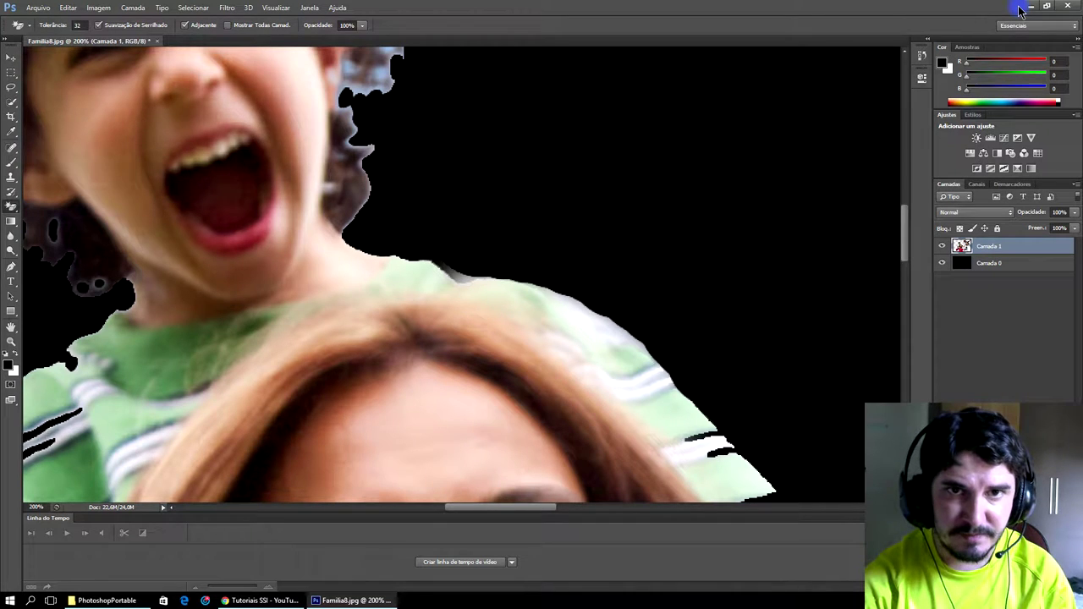
pyautogui.scroll(5, 456, 271)
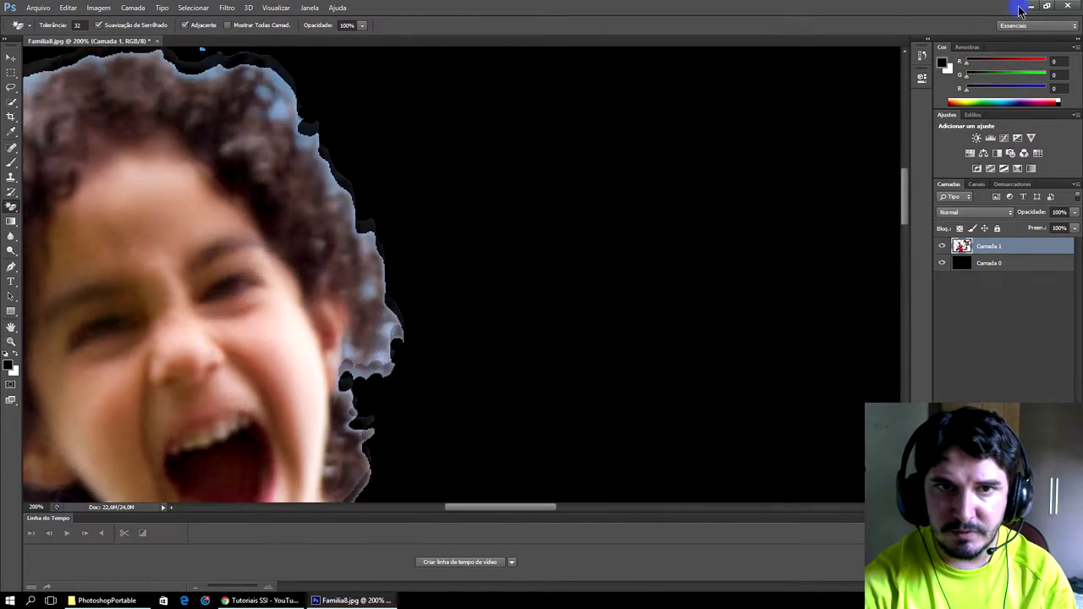
pyautogui.click(280, 110)
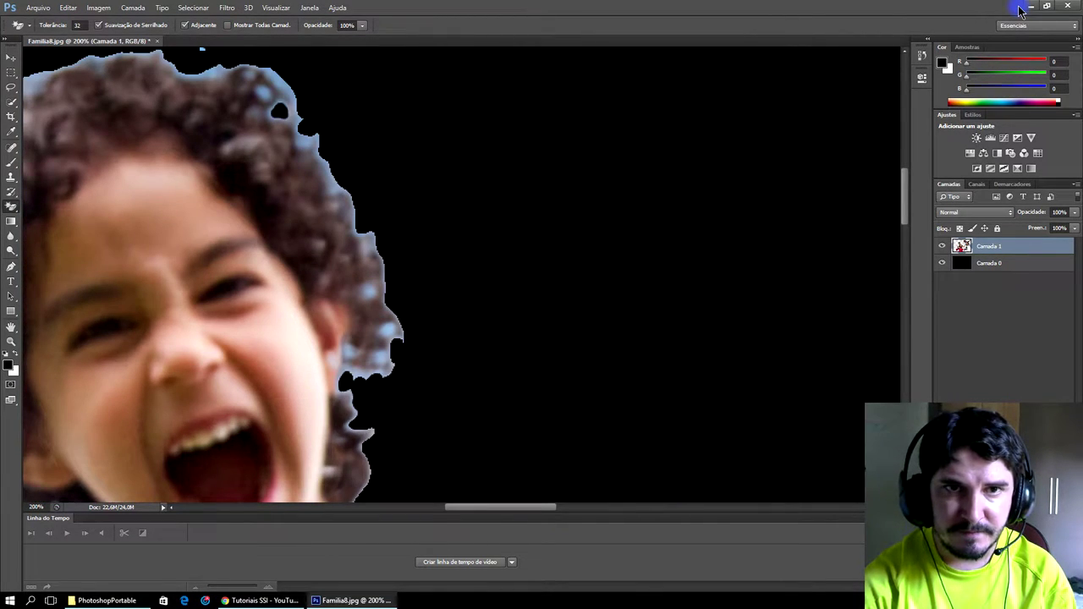
pyautogui.click(263, 92)
pyautogui.click(127, 58)
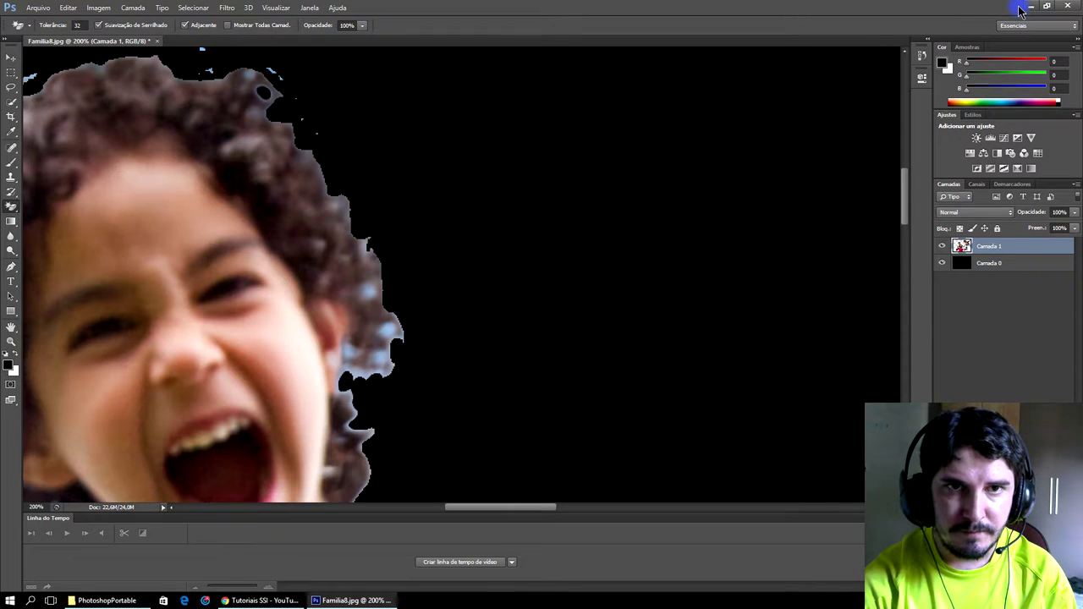
pyautogui.click(275, 74)
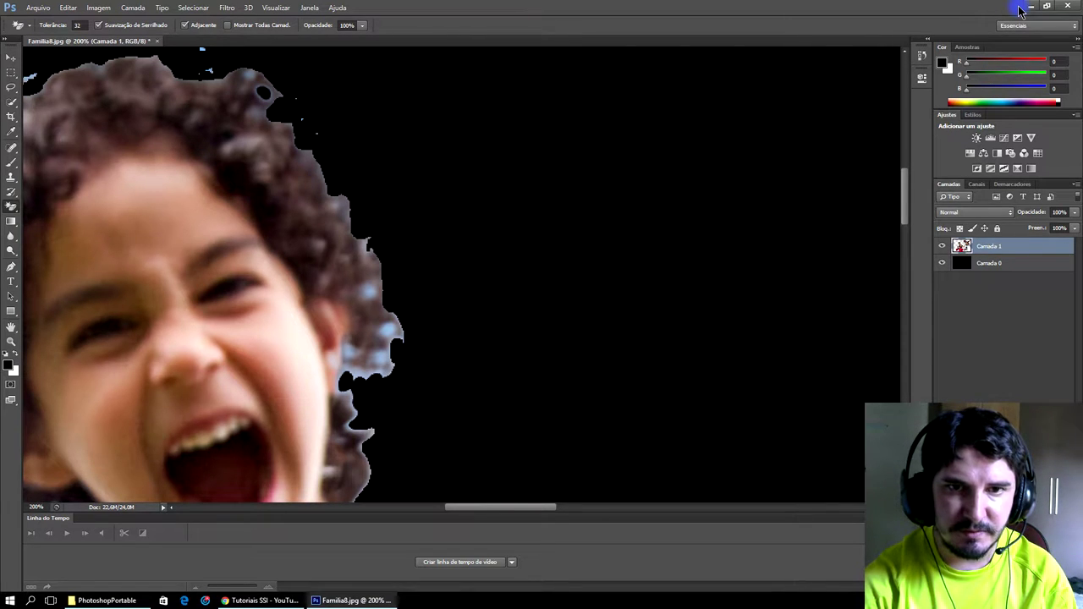
# - Clear the remaining light-blue patches at the hair's lower edge, top-left and below
pyautogui.click(388, 330)
pyautogui.click(369, 291)
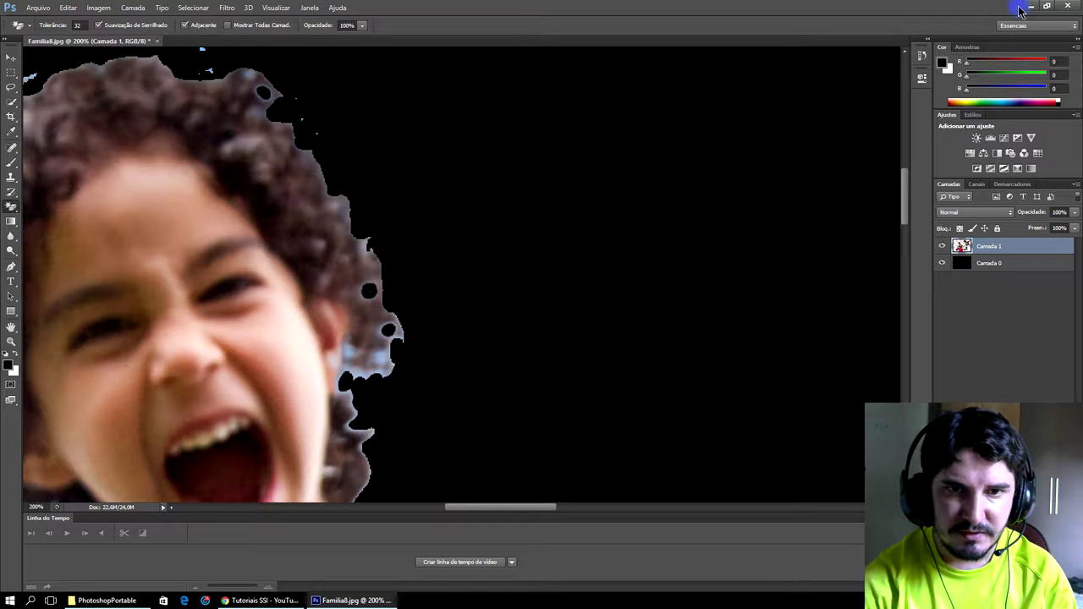
pyautogui.click(383, 356)
pyautogui.click(355, 372)
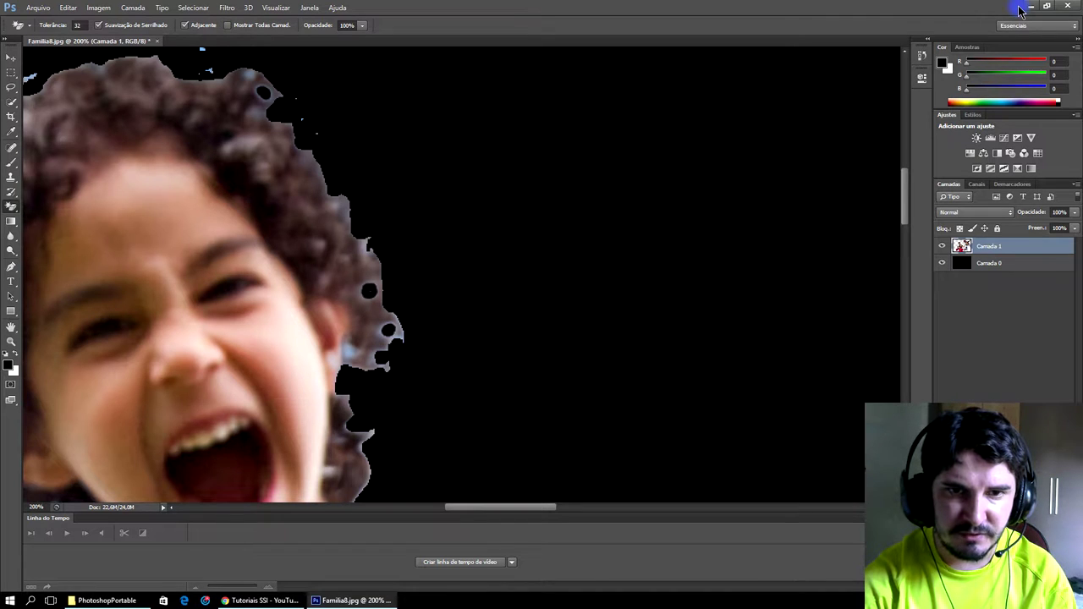
pyautogui.click(348, 350)
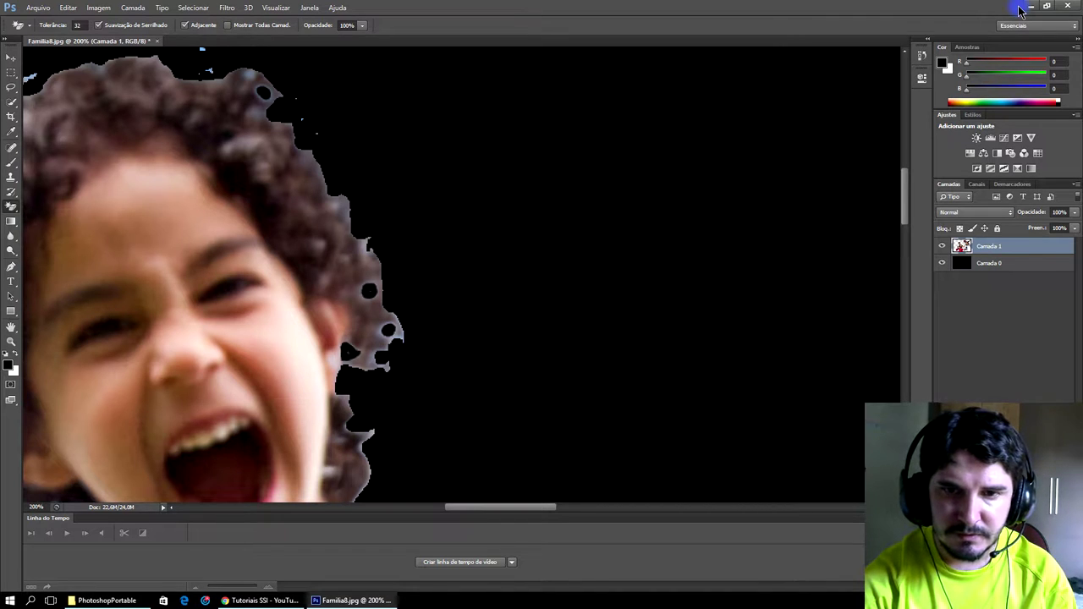
pyautogui.hscroll(-5, 461, 275)
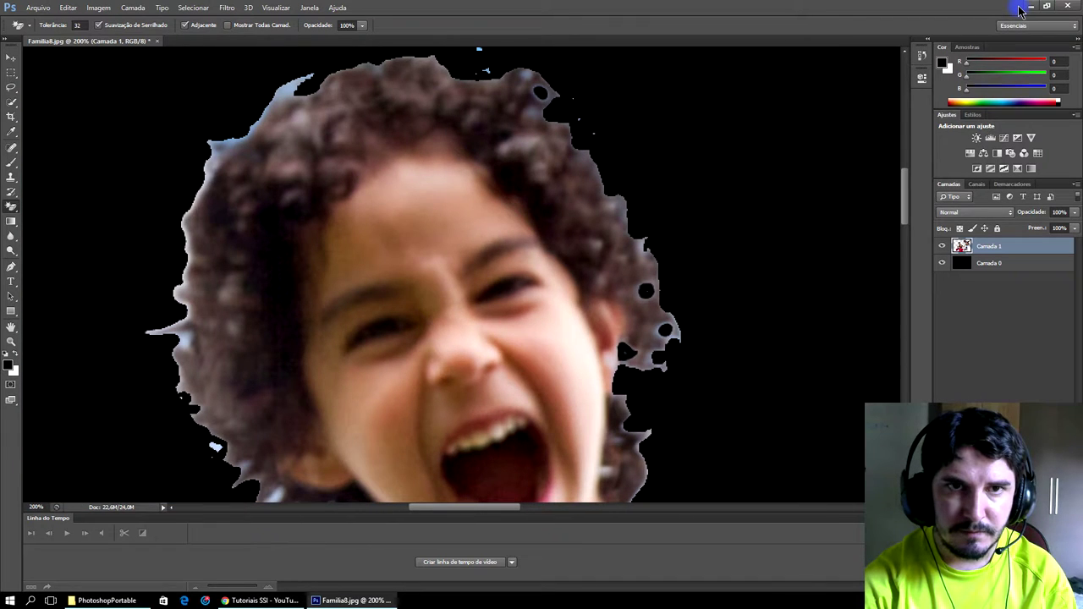
pyautogui.click(284, 89)
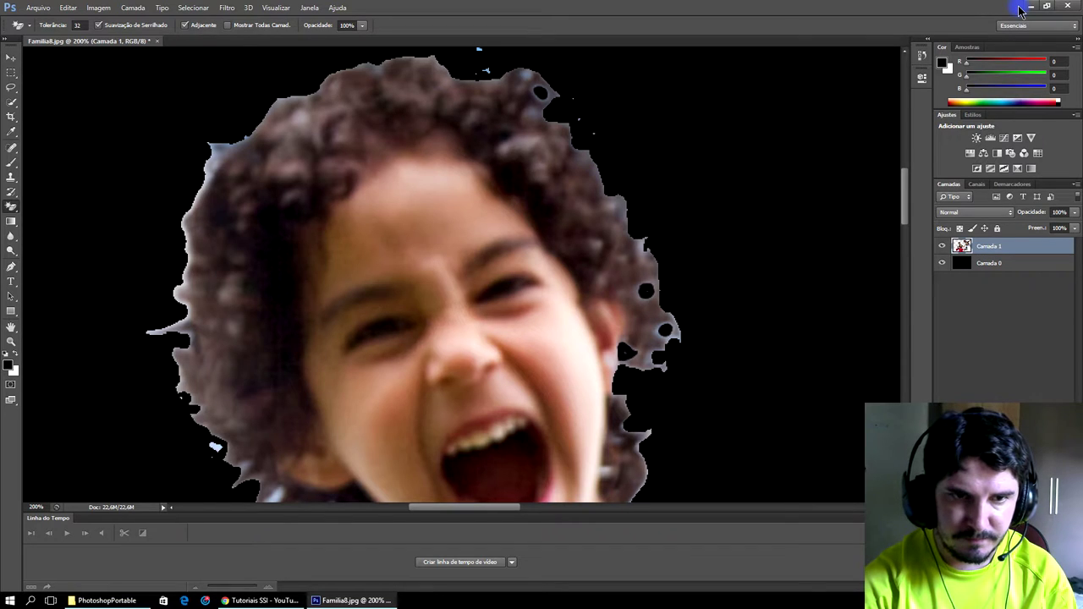
pyautogui.click(215, 446)
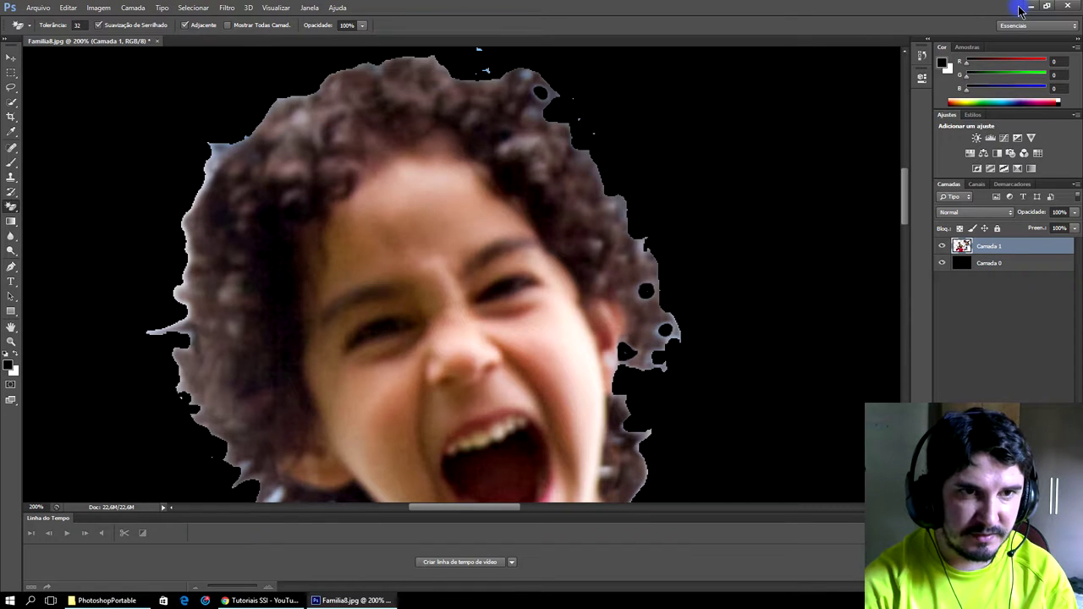
# - Switch to the ordinary Eraser with a 100% hardness round tip
pyautogui.rightClick(11, 206)
pyautogui.click(72, 204)
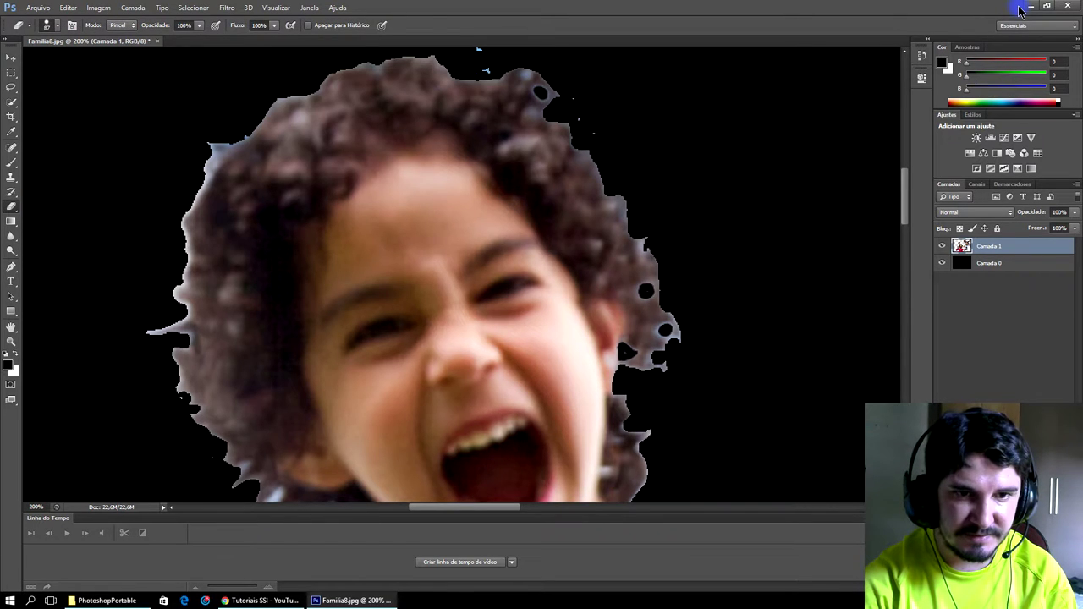
pyautogui.rightClick(163, 444)
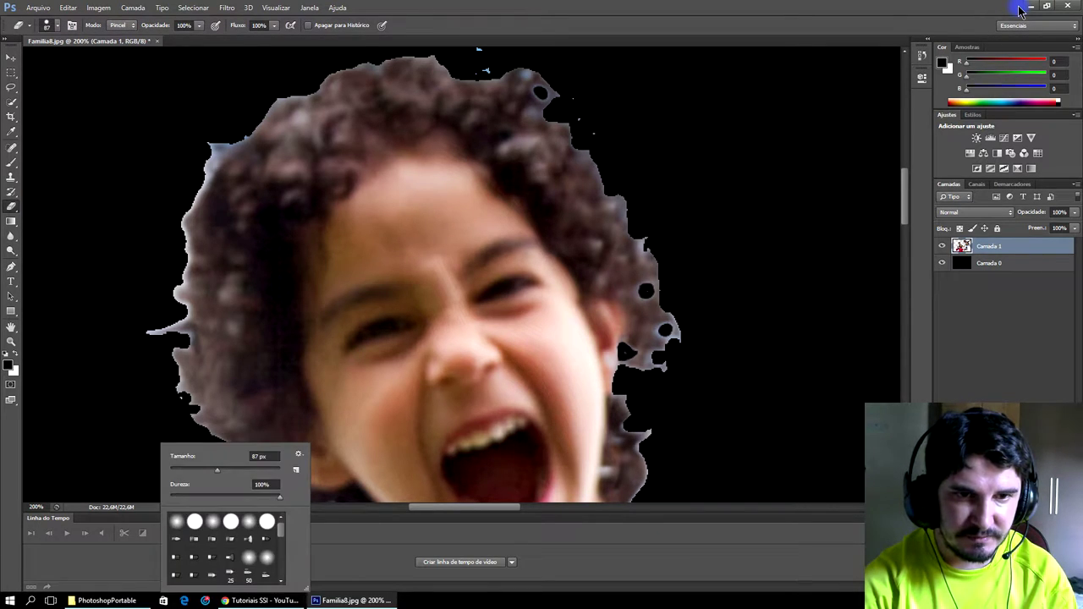
pyautogui.press('Return')
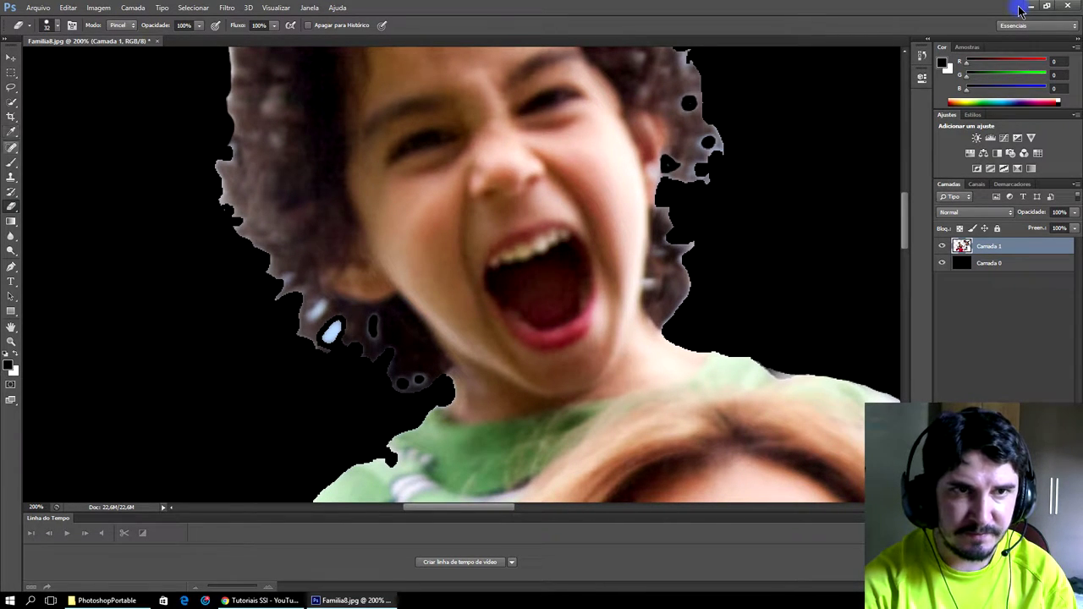
# - Erase the pale blue patch in the girl's hair with the Magic Eraser
pyautogui.rightClick(11, 205)
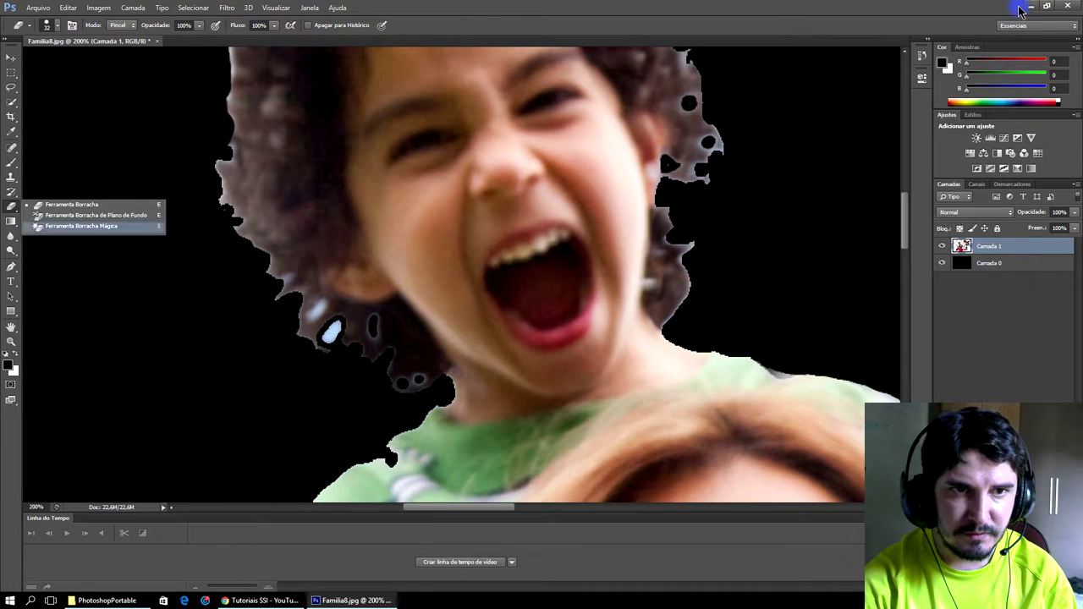
pyautogui.click(81, 226)
pyautogui.click(331, 332)
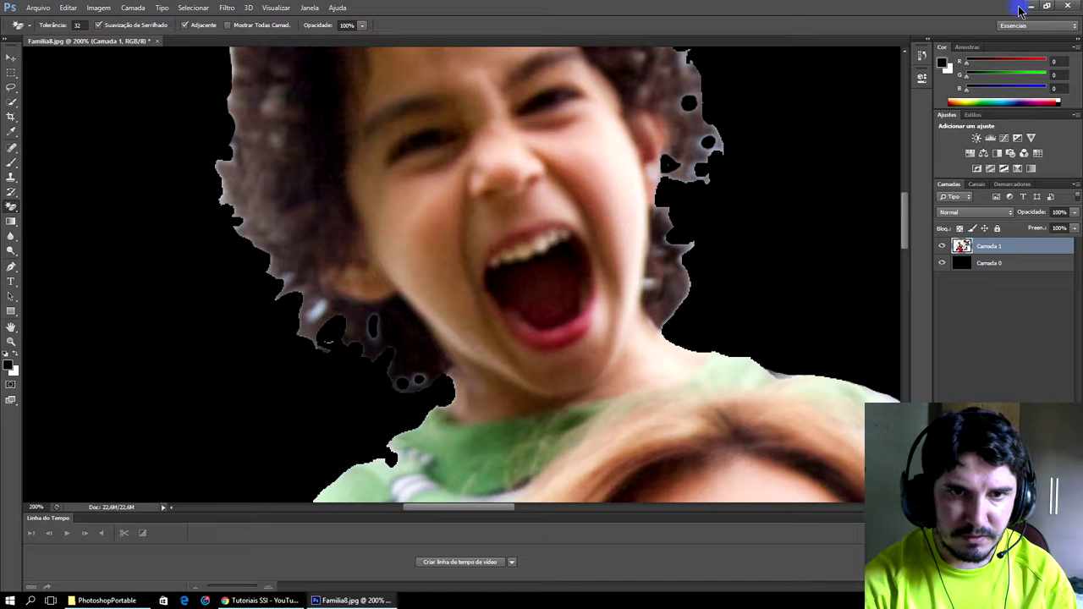
# - Return to the ordinary Eraser at 10 px size and zoom out to the whole photo
pyautogui.rightClick(11, 206)
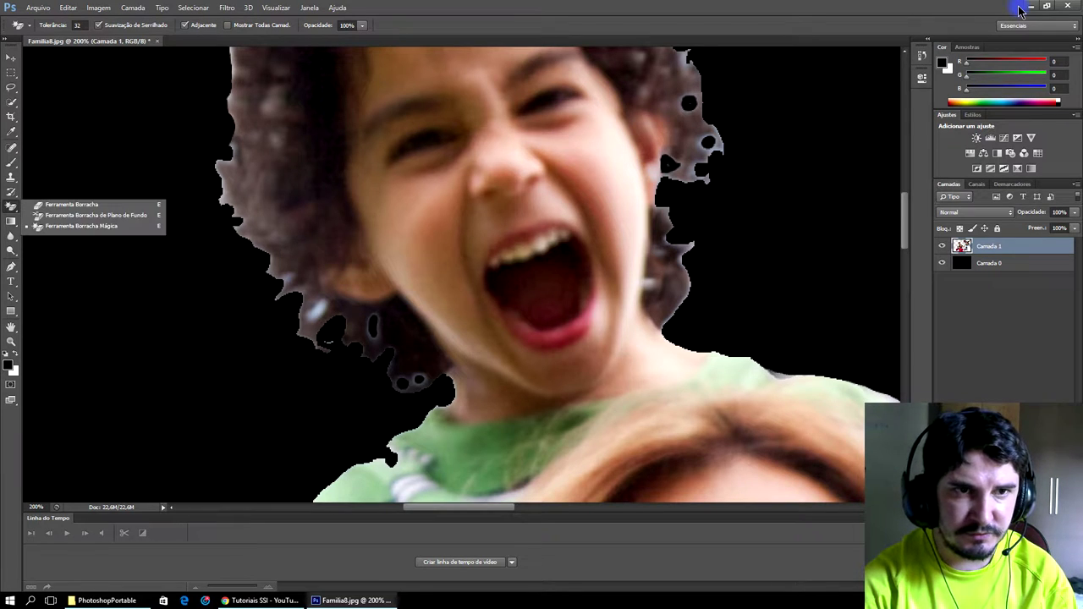
pyautogui.click(76, 206)
pyautogui.rightClick(330, 343)
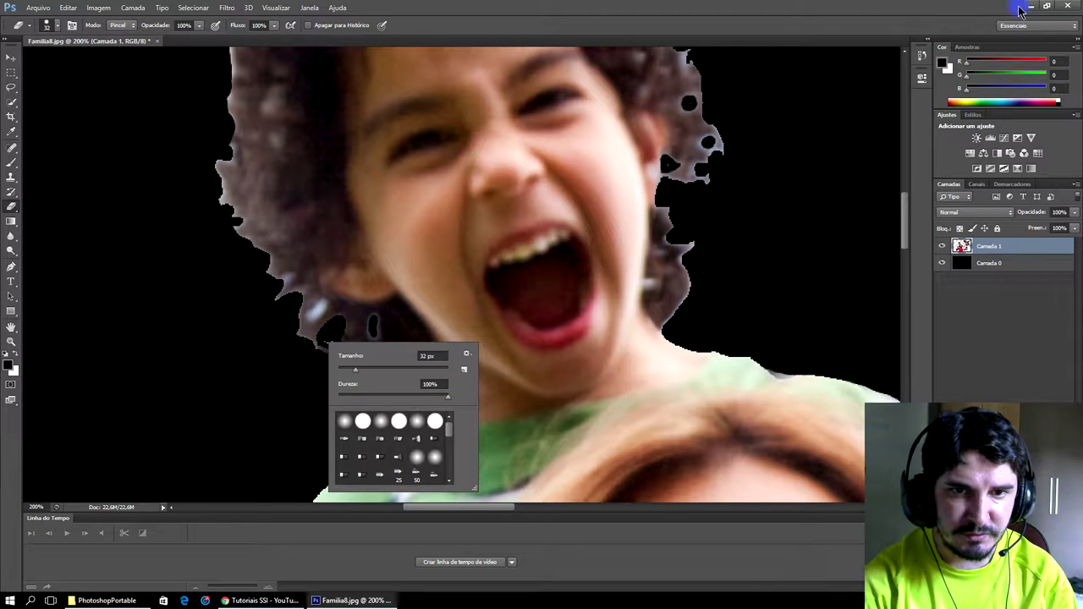
pyautogui.write('10')
pyautogui.press('Return')
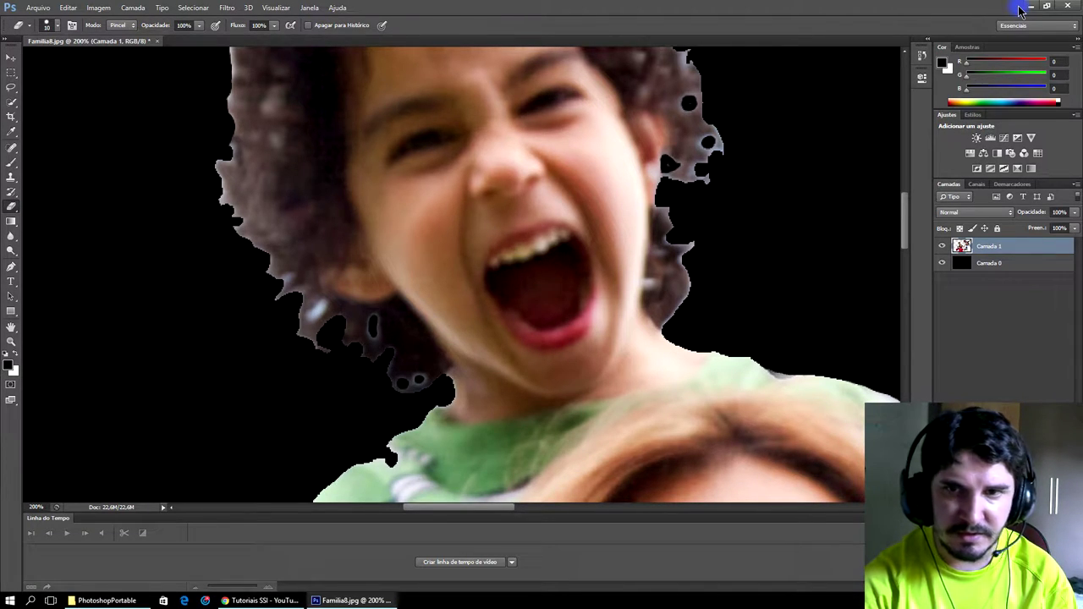
pyautogui.hotkey('ctrl', '-')
pyautogui.hotkey('ctrl', '-')
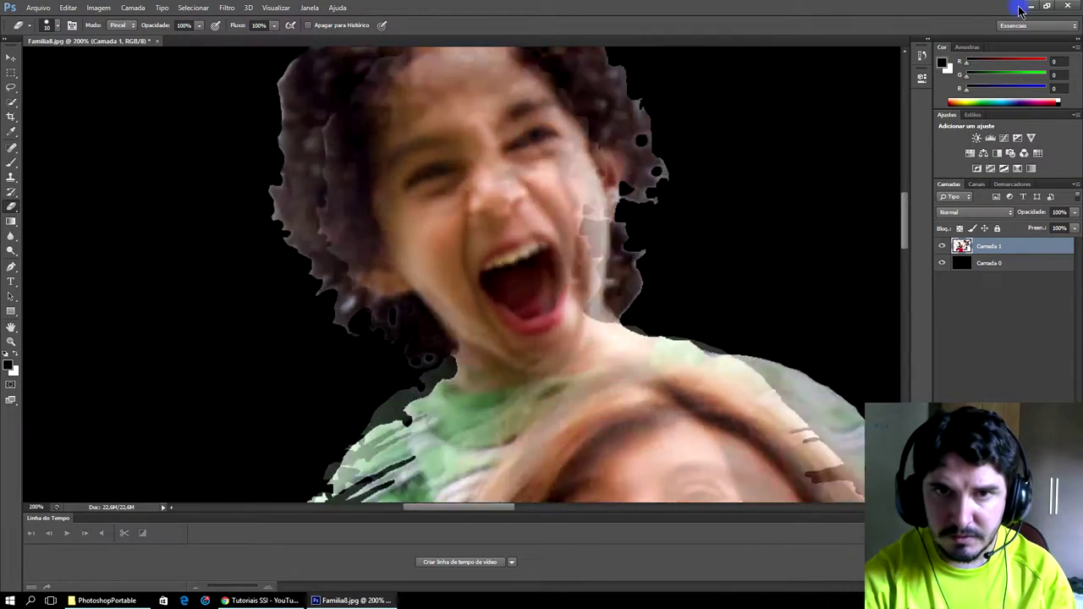
pyautogui.hotkey('ctrl', '-')
pyautogui.hotkey('ctrl', '-')
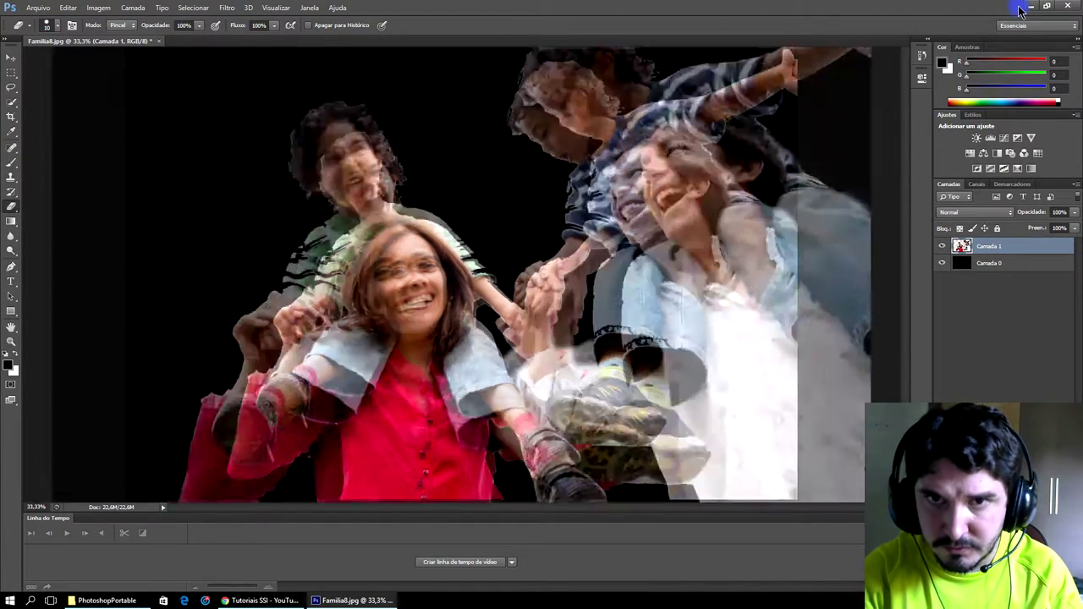
pyautogui.hotkey('ctrl', '+')
pyautogui.hotkey('ctrl', '+')
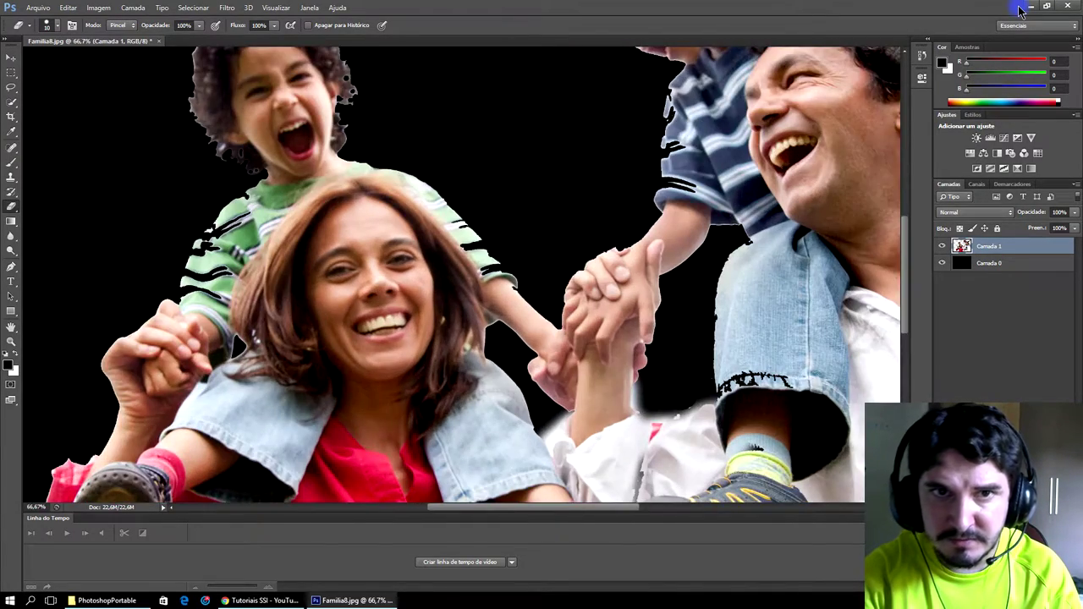
pyautogui.hotkey('ctrl', '+')
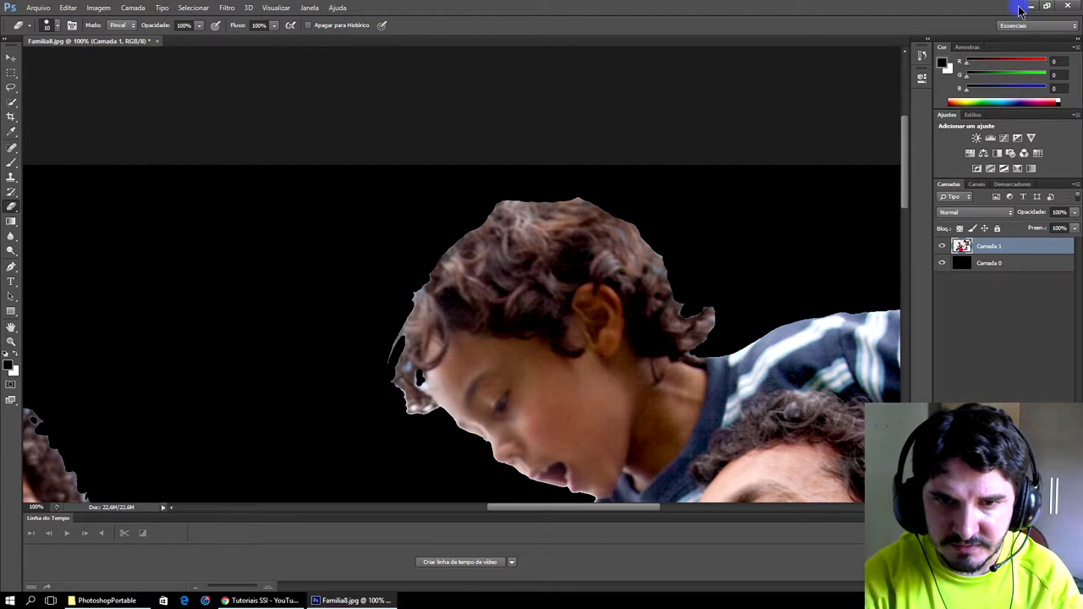
pyautogui.hotkey('ctrl', '-')
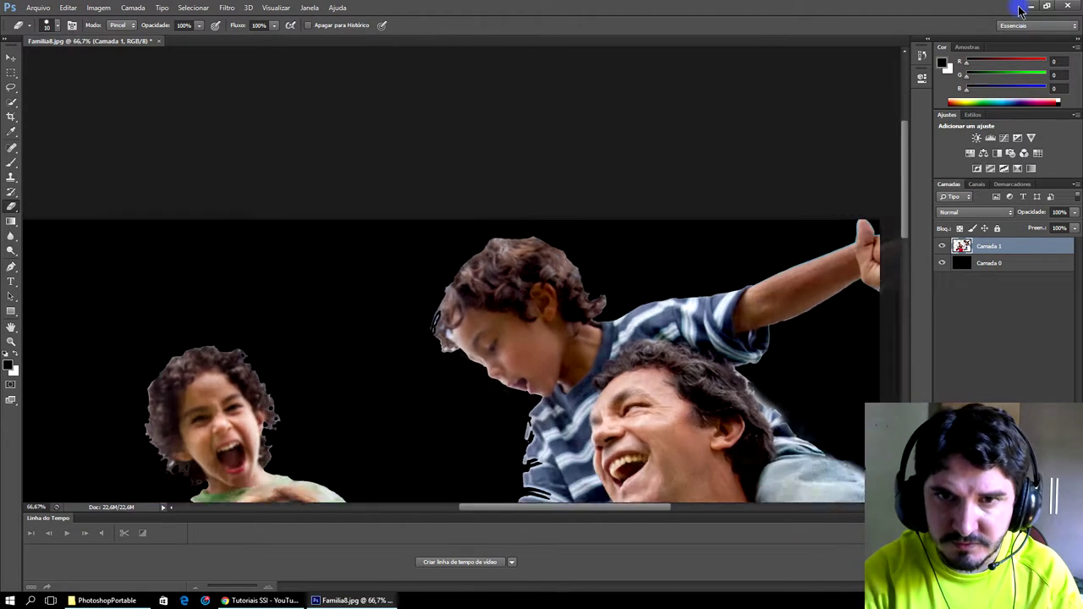
pyautogui.hotkey('ctrl', '-')
pyautogui.hotkey('ctrl', '-')
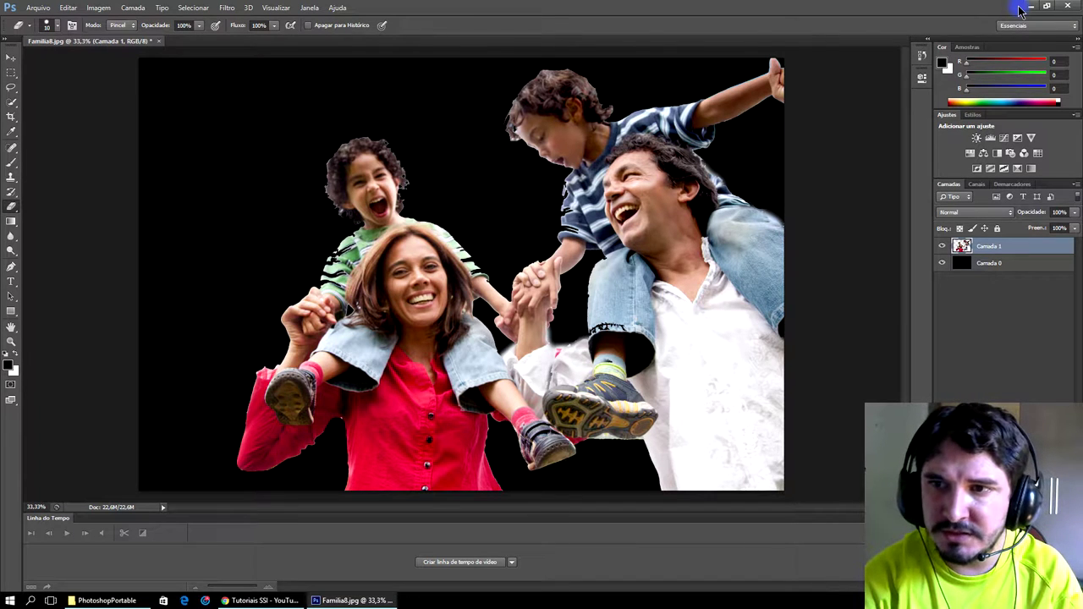
pyautogui.hotkey('ctrl', ',')
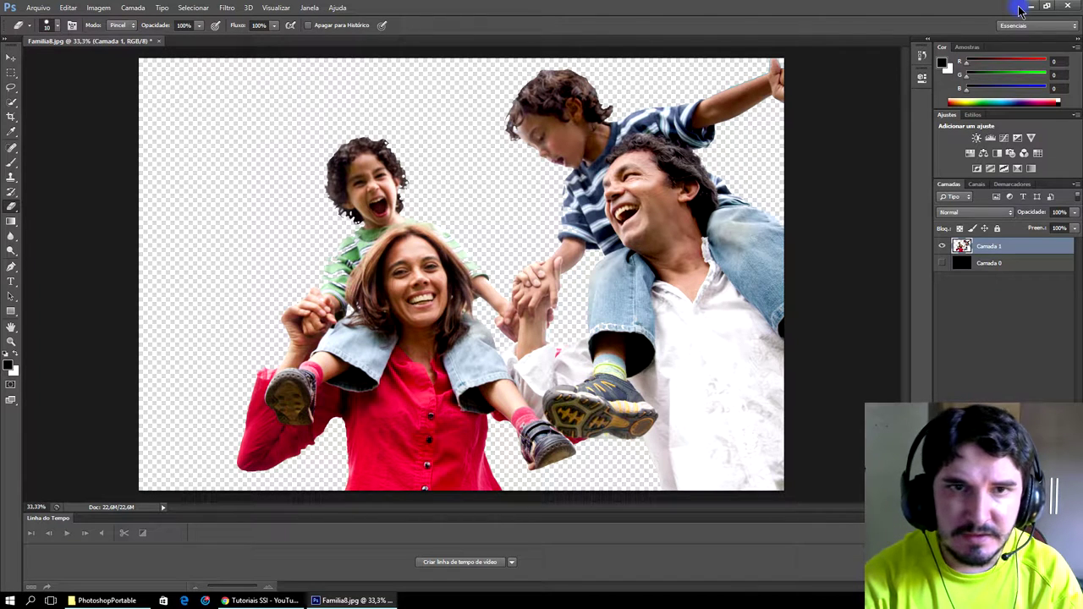
# - Save the cutout as sem fundo1.psd in the Prontas PSD folder with maximum compatibility
pyautogui.hotkey('alt', 'a')
pyautogui.press('s')
pyautogui.press('s')
pyautogui.press('Down')
pyautogui.press('Return')
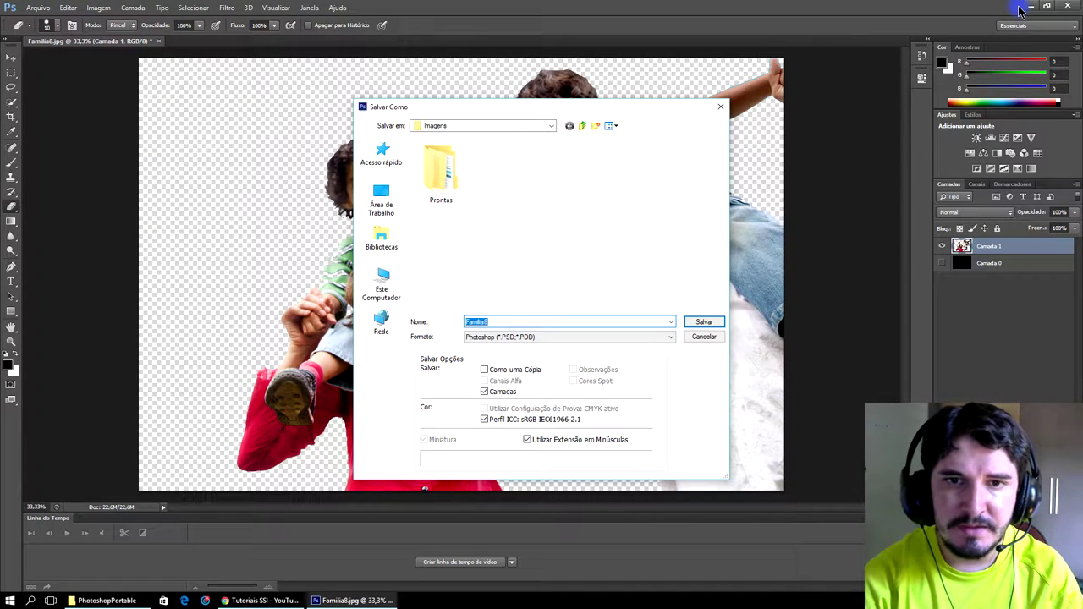
pyautogui.hotkey('alt', '2')
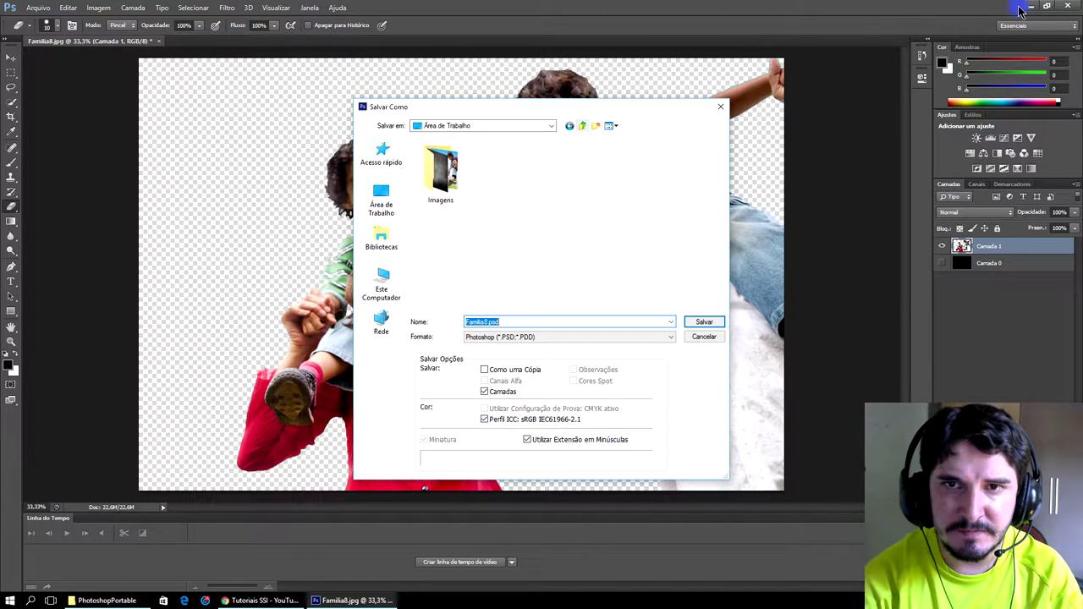
pyautogui.hotkey('alt', '4')
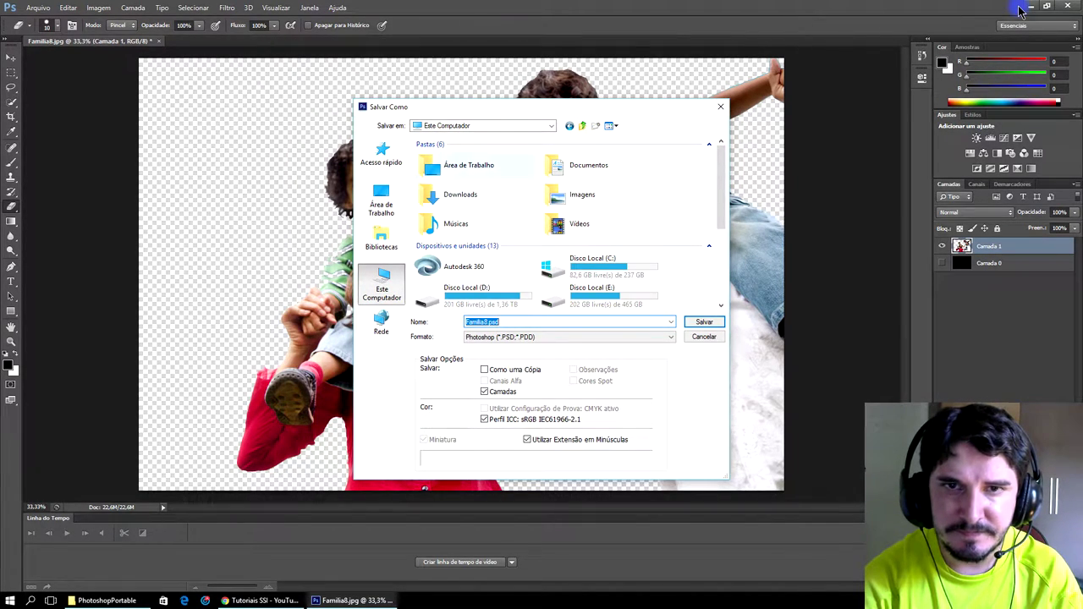
pyautogui.hotkey('alt', '2')
pyautogui.press('Return')
pyautogui.press('Return')
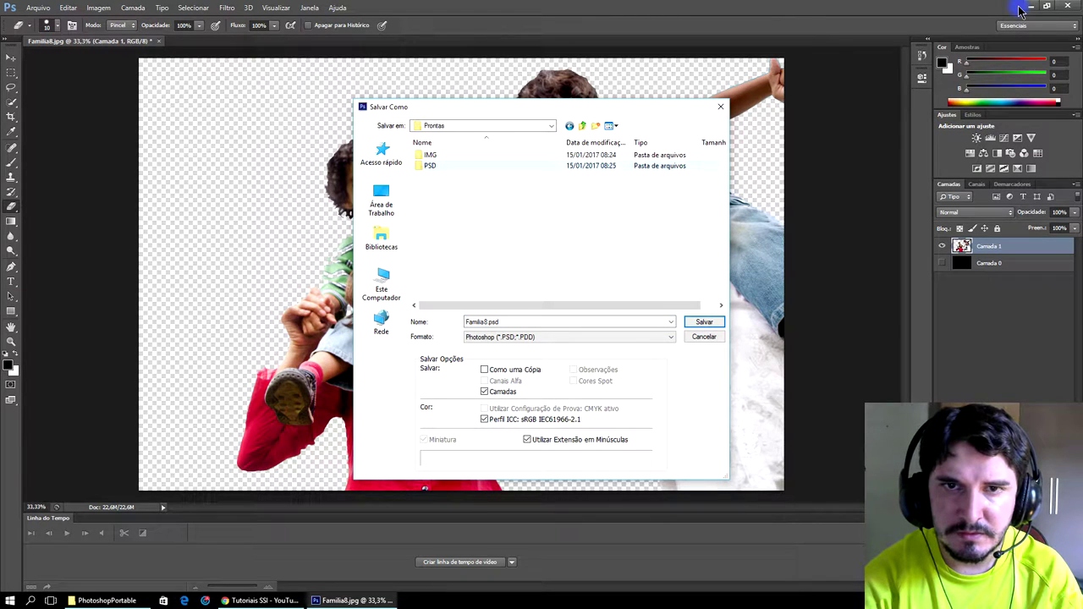
pyautogui.press('Return')
pyautogui.write('sem fun')
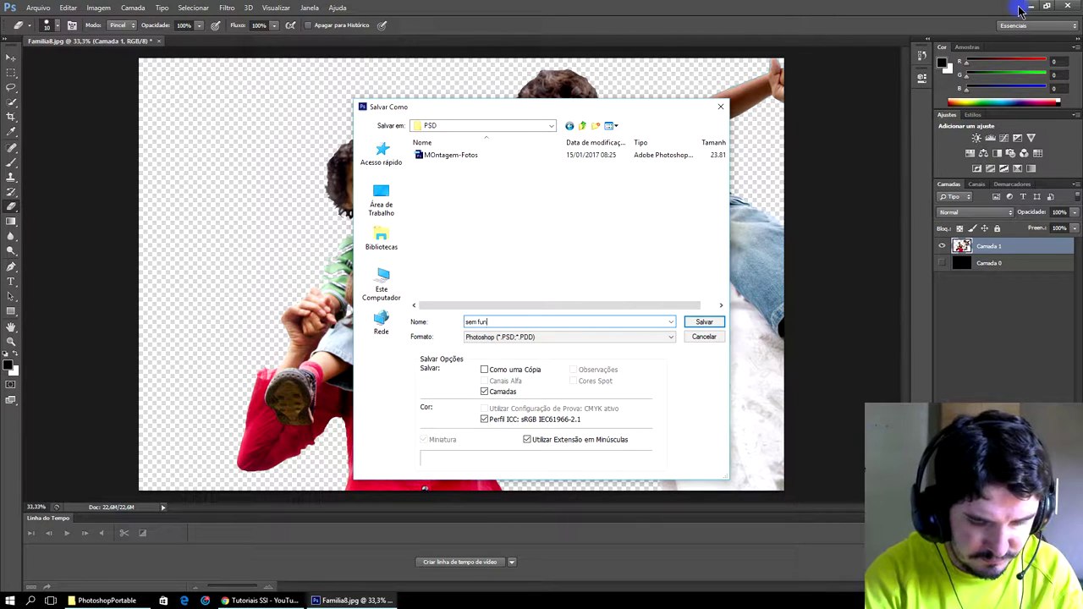
pyautogui.write('do1')
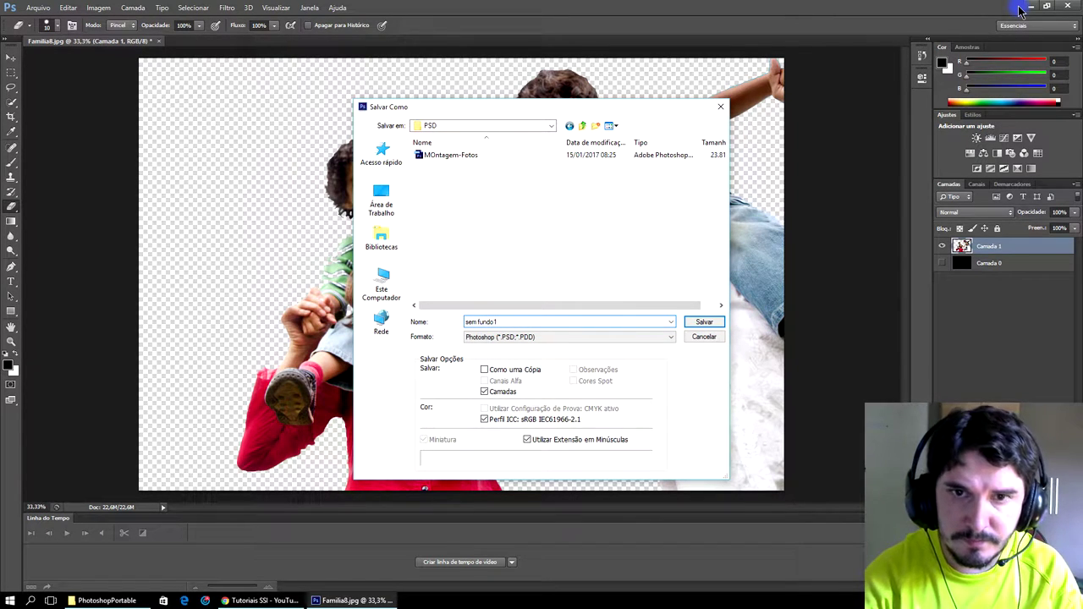
pyautogui.press('Return')
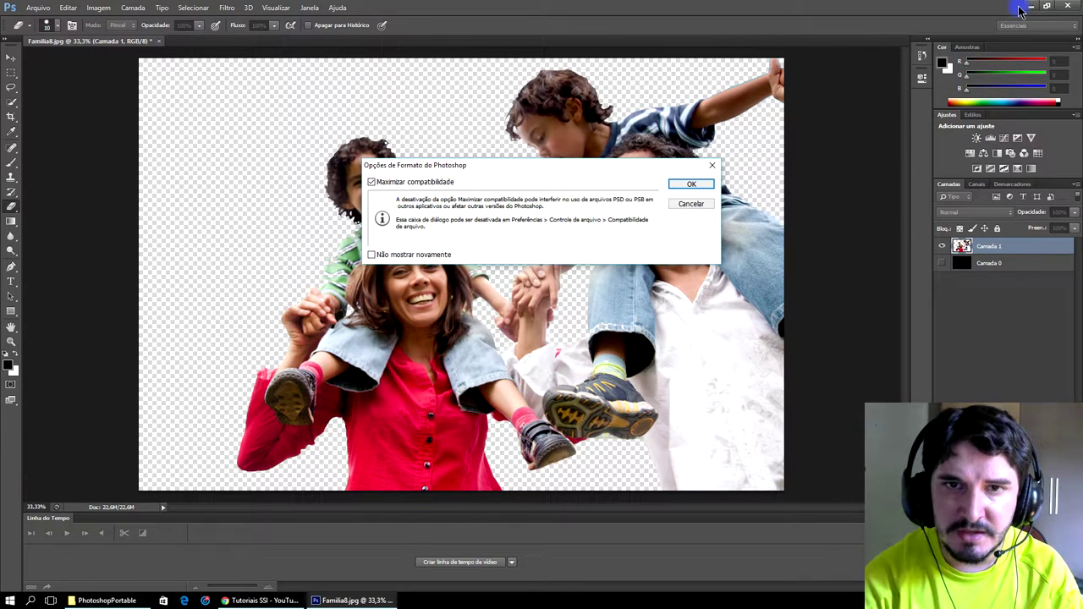
pyautogui.press('Return')
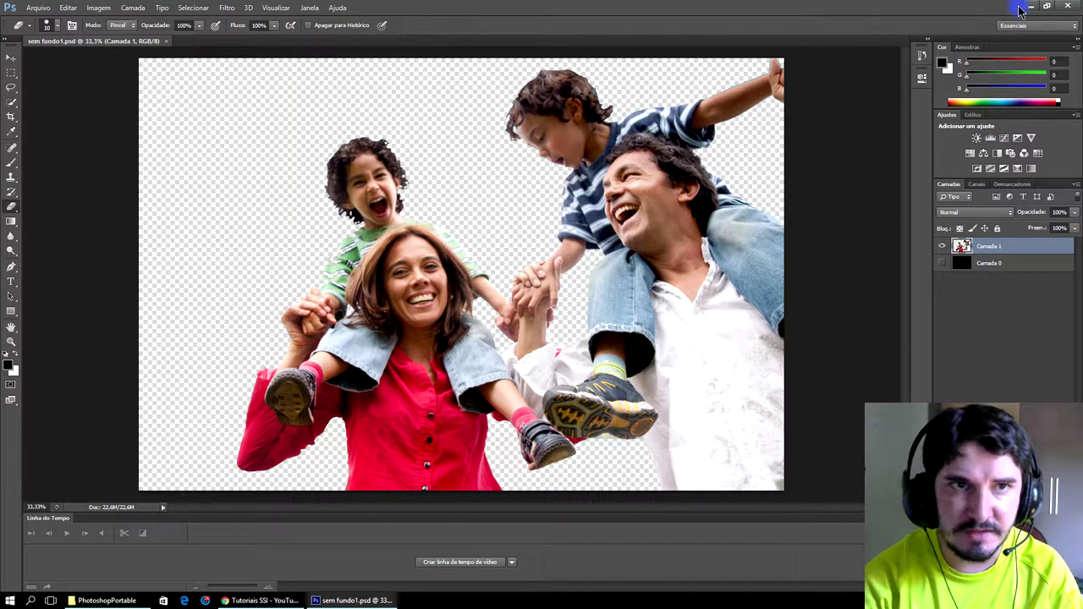
# - Save the cutout as sem fundo1.png in the Prontas IMG folder with default PNG options
pyautogui.click(38, 8)
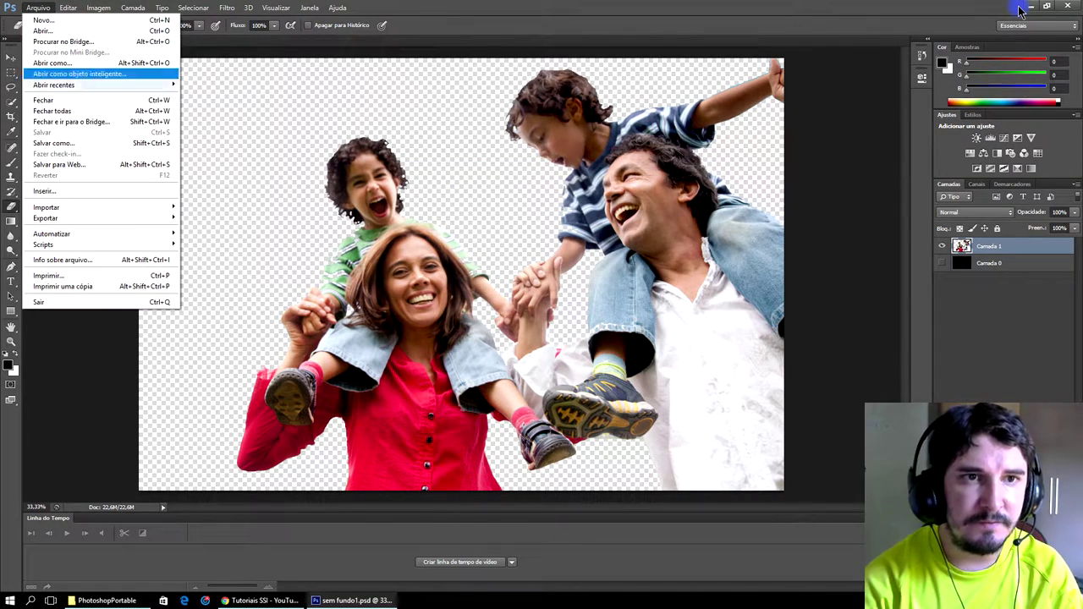
pyautogui.click(52, 143)
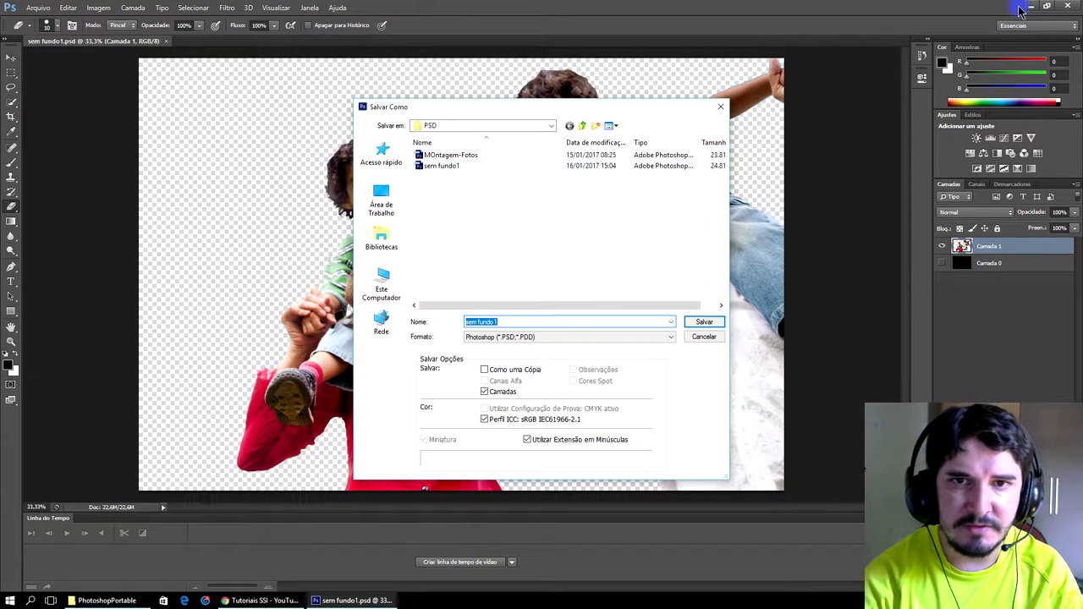
pyautogui.click(582, 125)
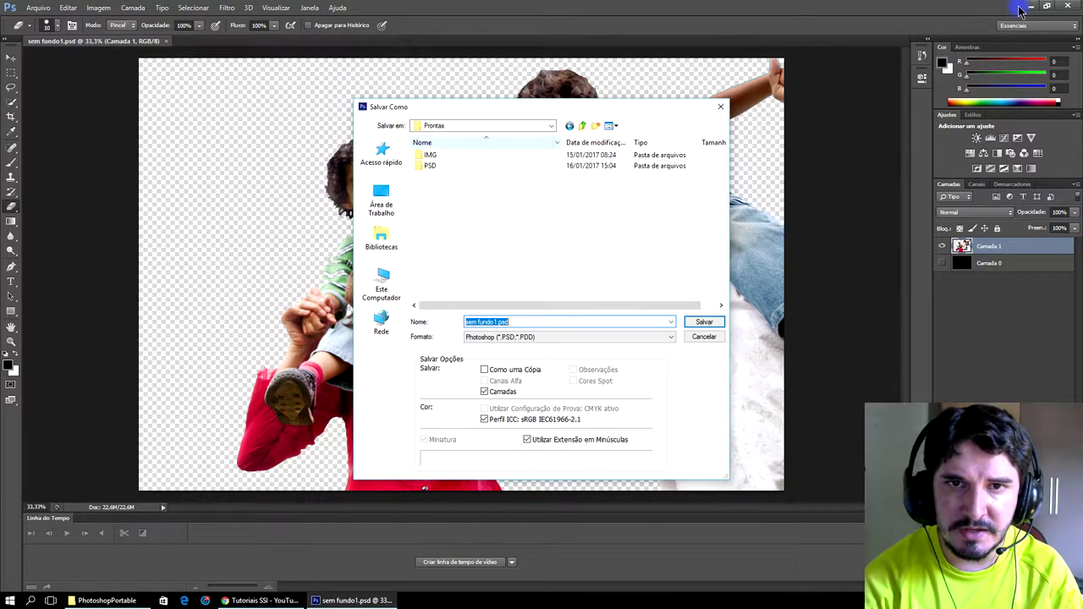
pyautogui.doubleClick(440, 154)
pyautogui.click(568, 336)
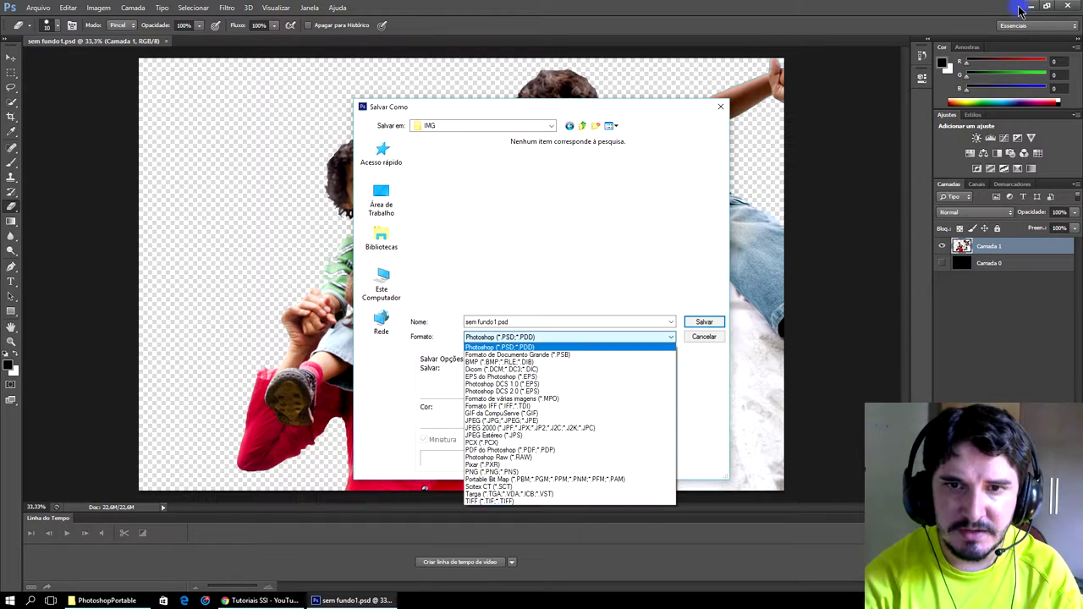
pyautogui.press('Down')
pyautogui.press('Down')
pyautogui.press('Down')
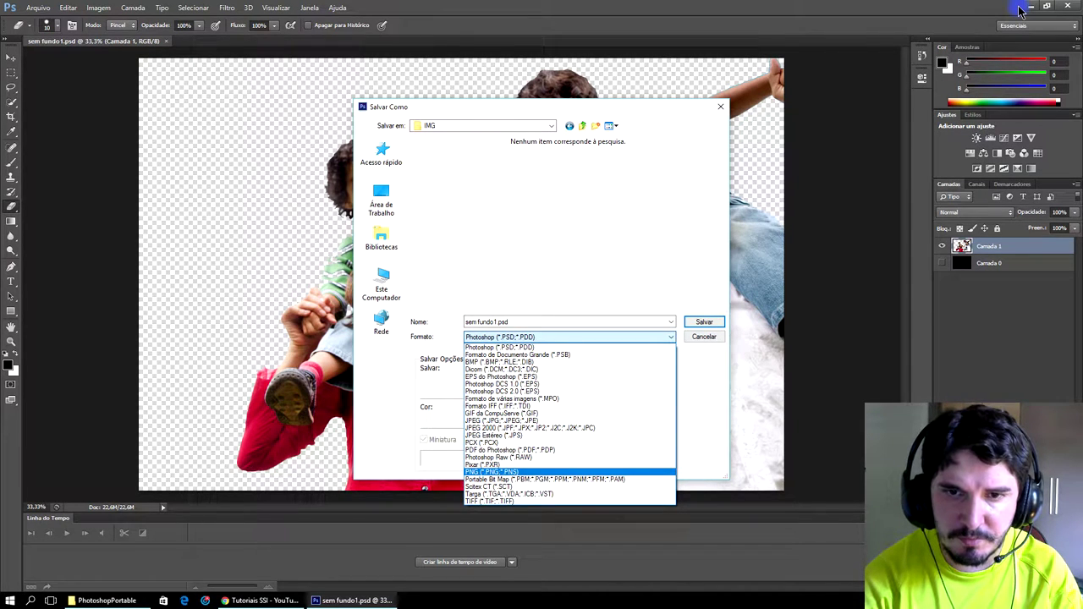
pyautogui.press('Return')
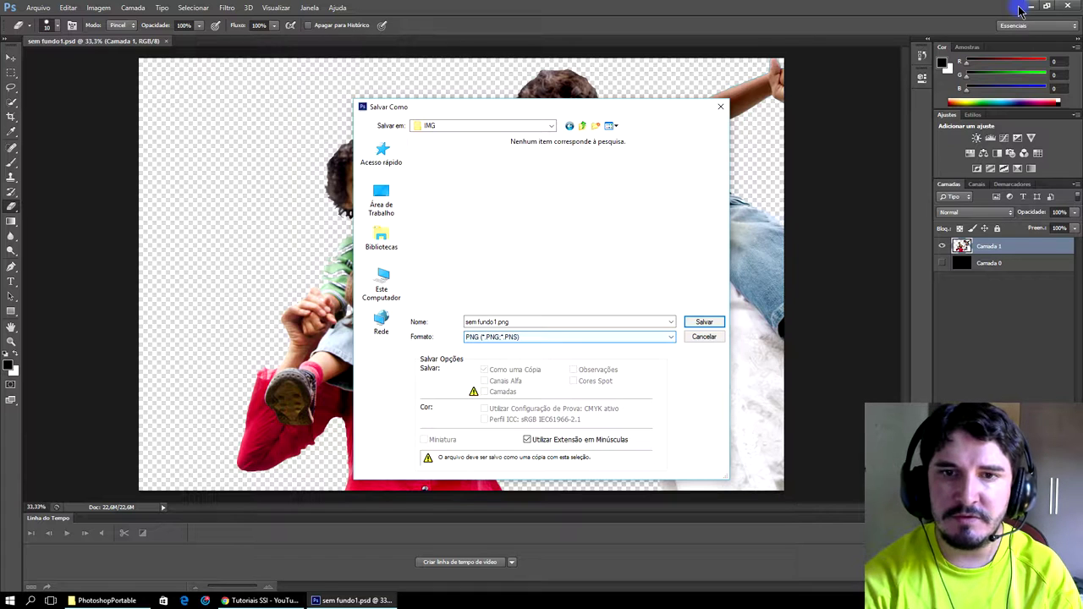
pyautogui.press('Tab')
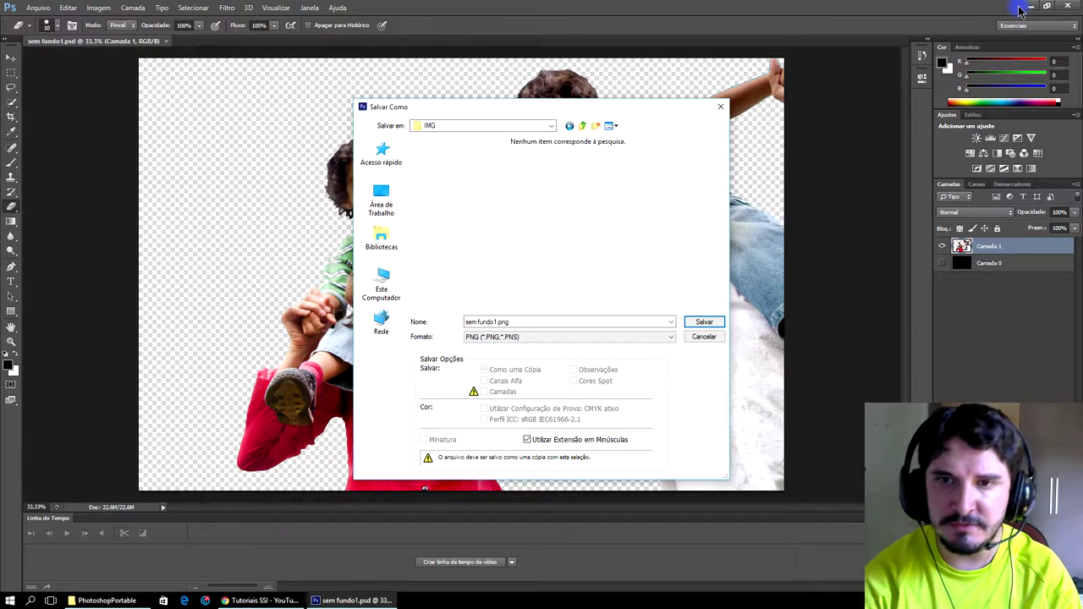
pyautogui.press('Return')
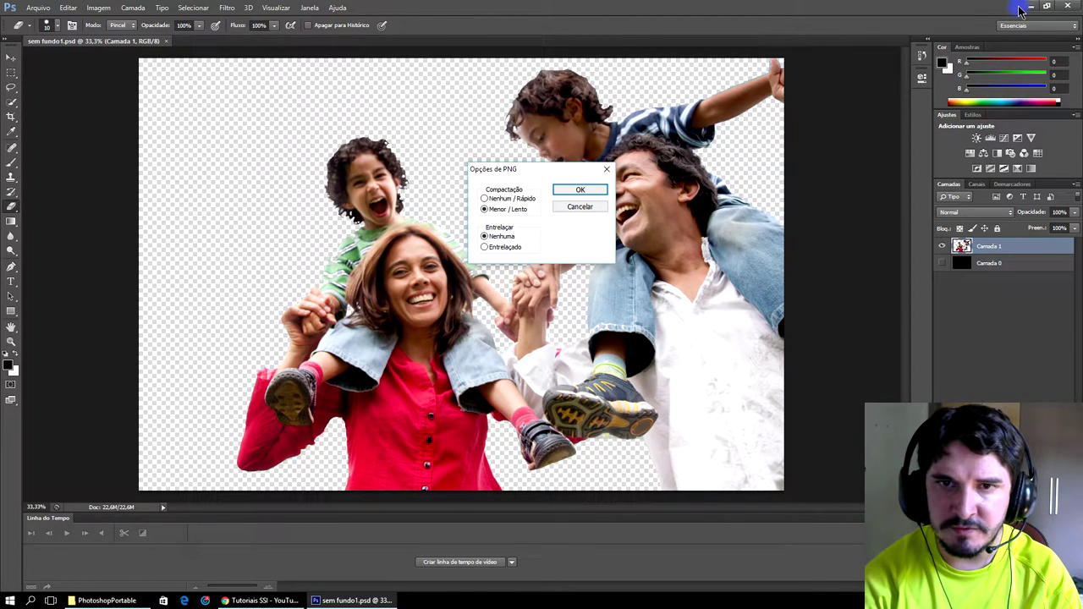
pyautogui.press('Return')
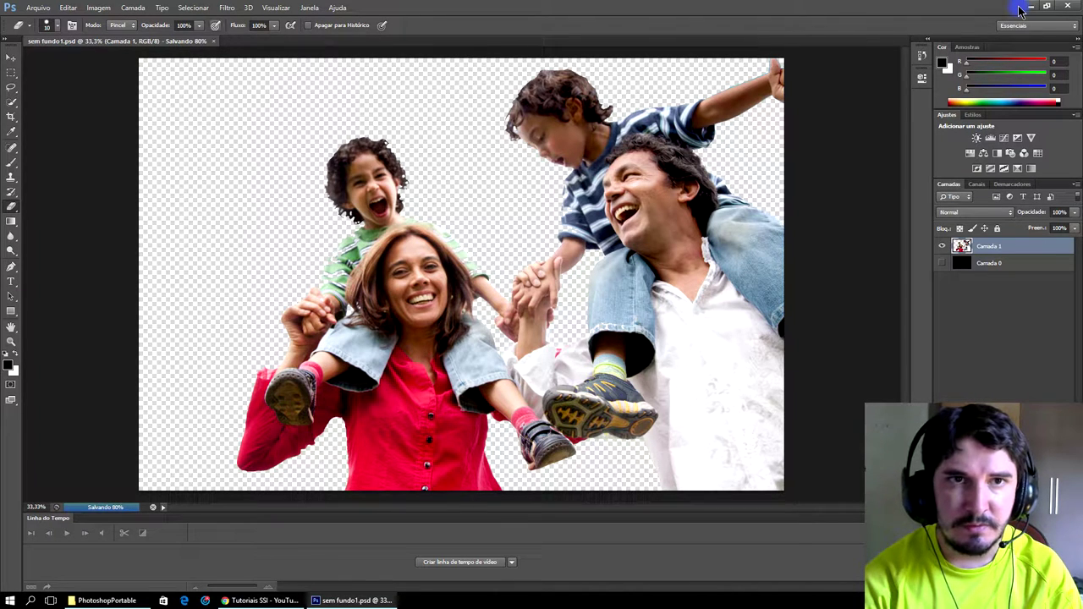
# - Close the document and open a new Google Chrome tab
pyautogui.hotkey('ctrl', 'w')
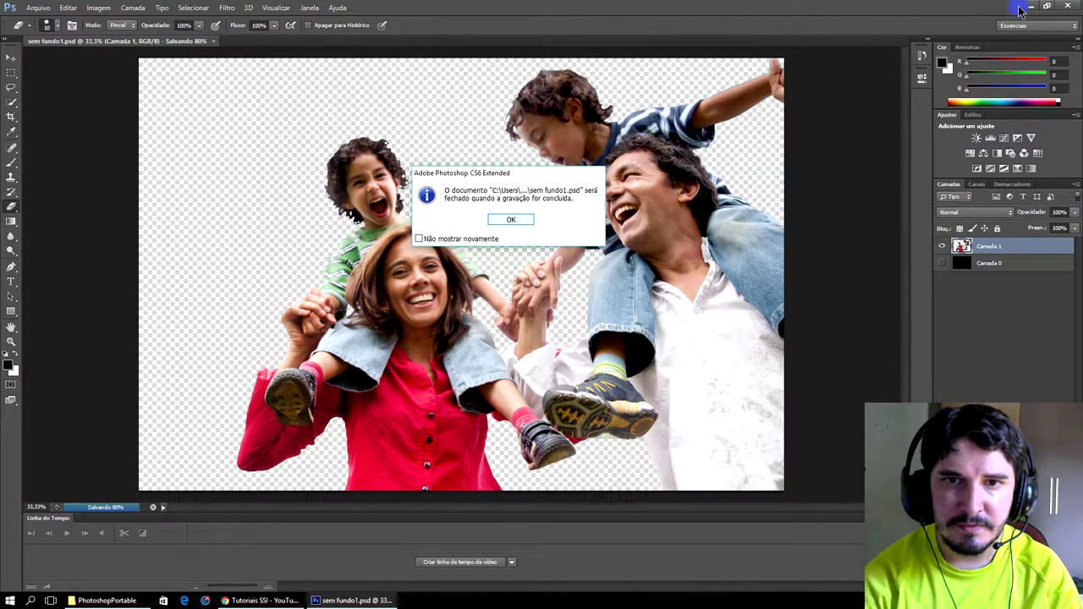
pyautogui.press('Return')
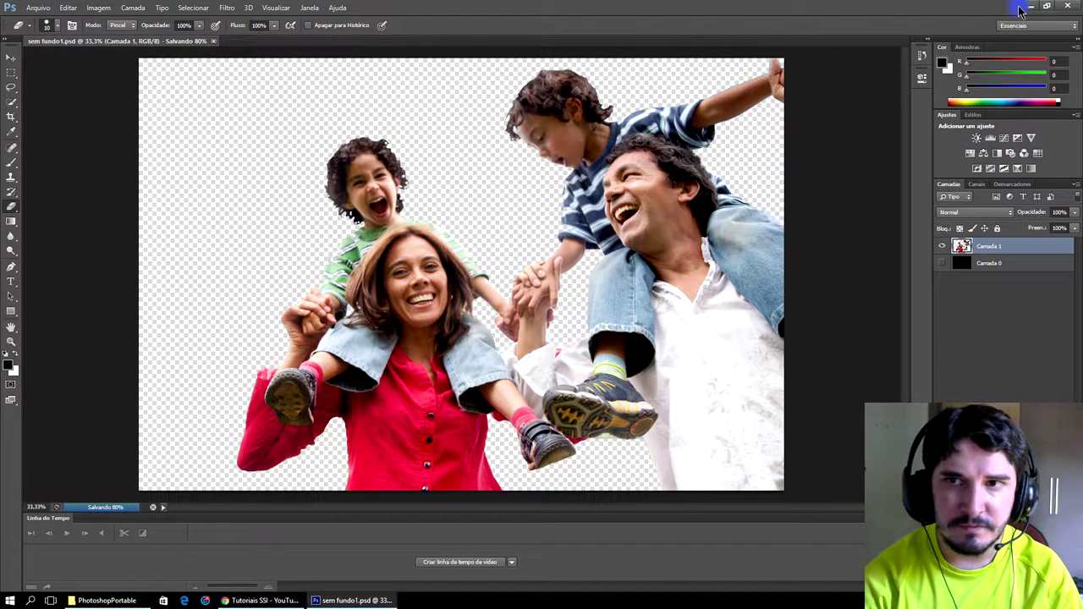
pyautogui.hotkey('ctrl', 'w')
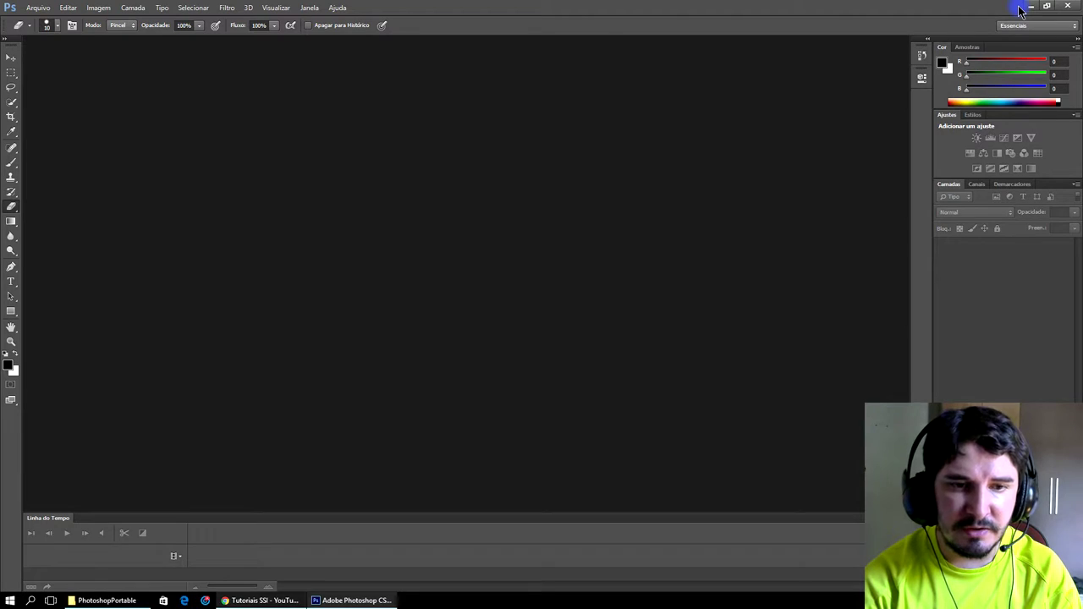
pyautogui.click(262, 600)
pyautogui.click(129, 8)
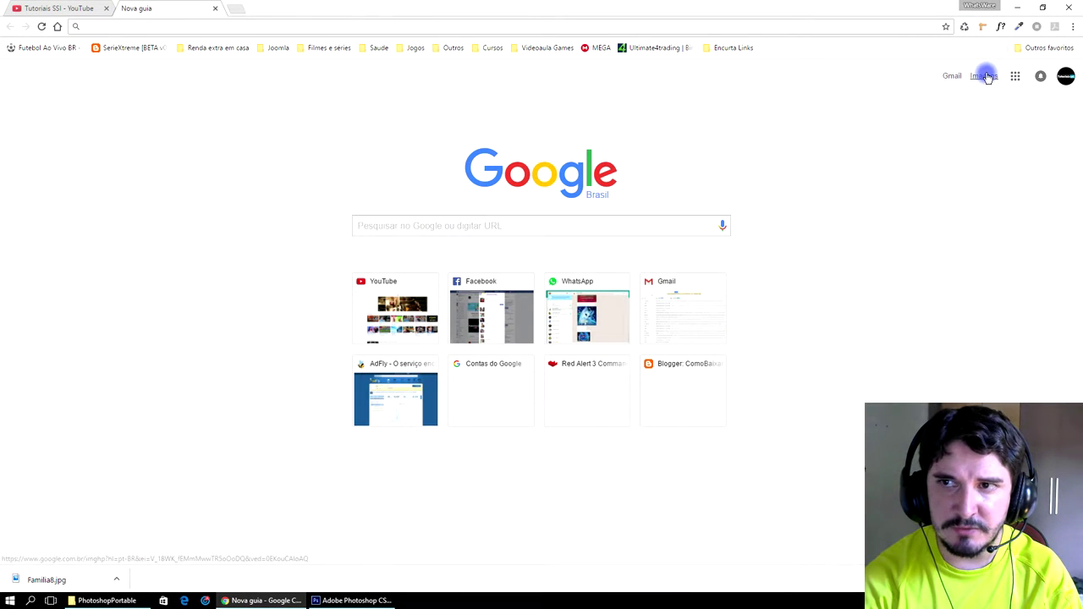
# - Search Google Images for 'parque da monica' using the suggestion after typing 'parque'
pyautogui.click(981, 76)
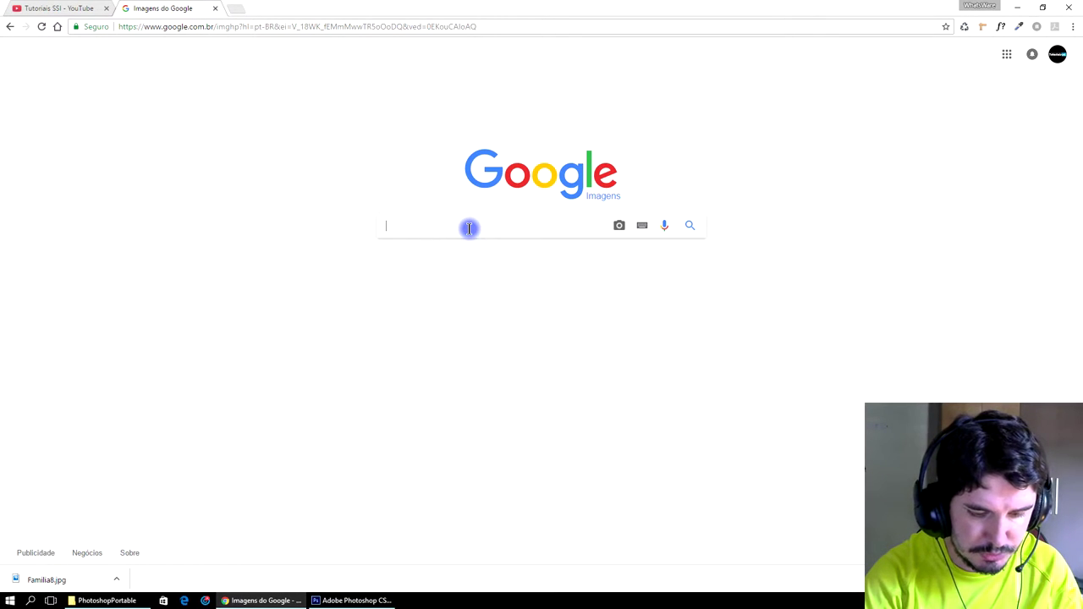
pyautogui.write('parq')
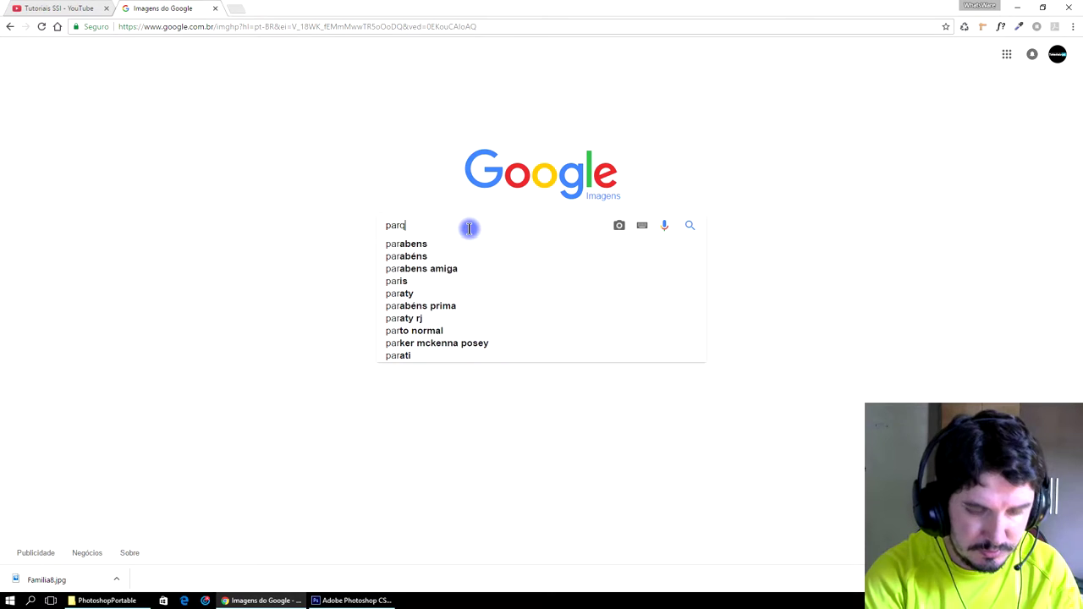
pyautogui.write('ue')
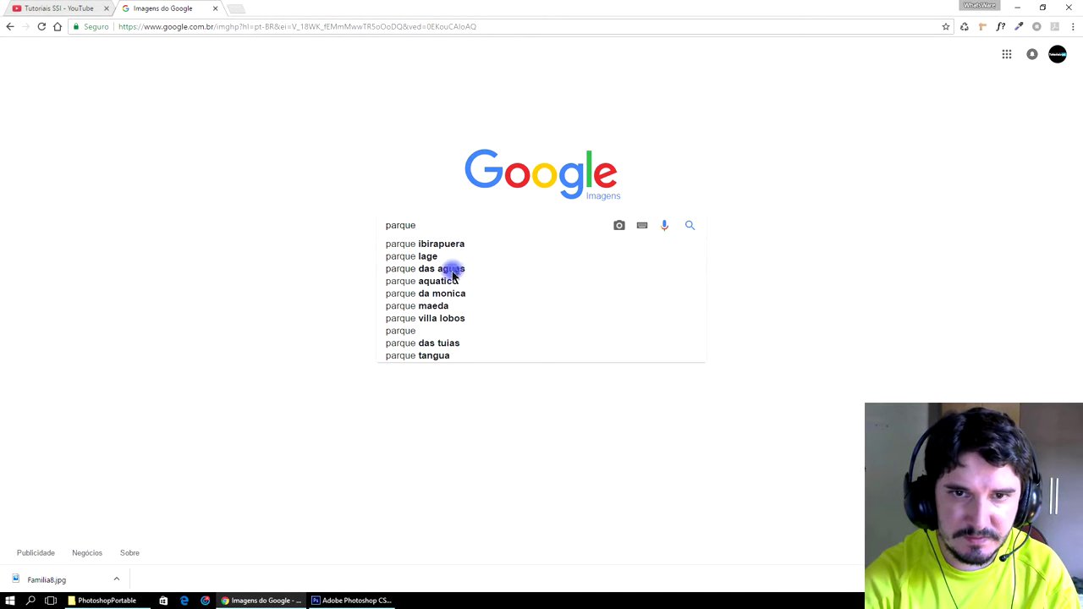
pyautogui.click(448, 295)
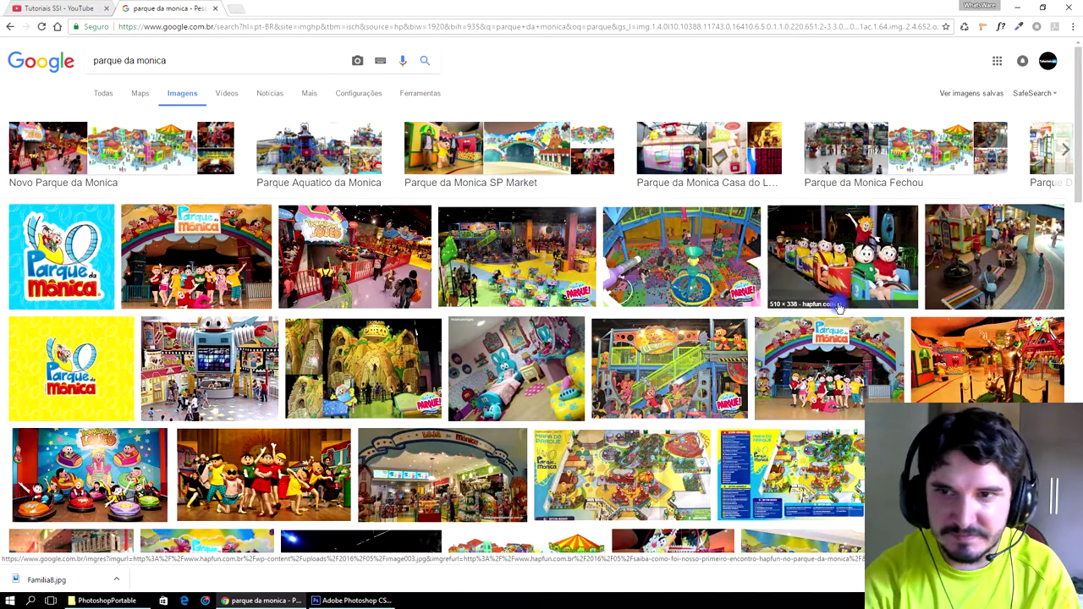
# - Download the amusement-park train photo as image003.jpg
pyautogui.middleClick(856, 254)
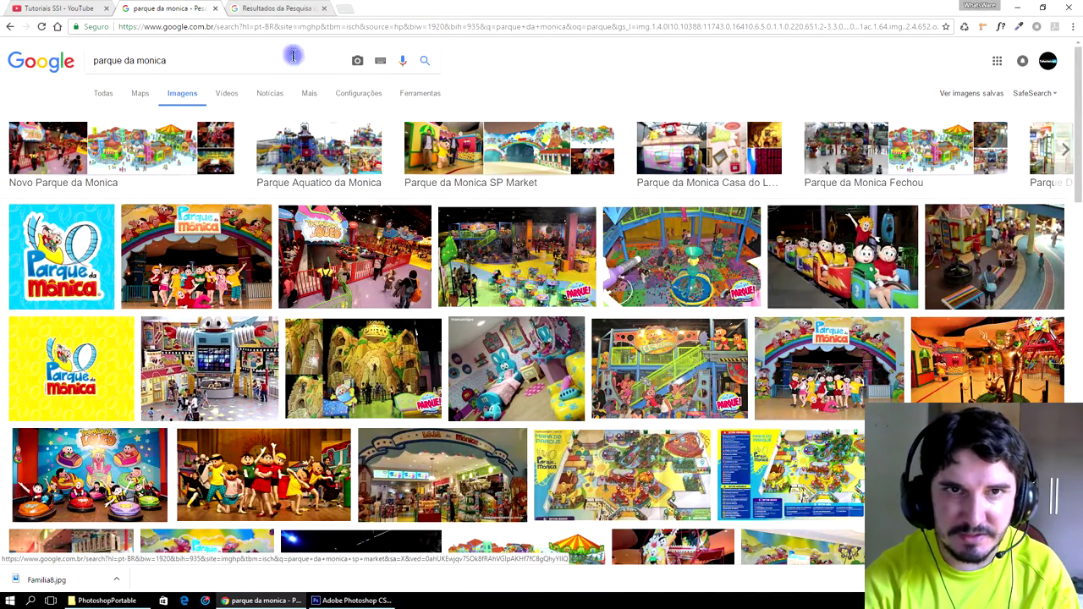
pyautogui.click(279, 7)
pyautogui.rightClick(377, 266)
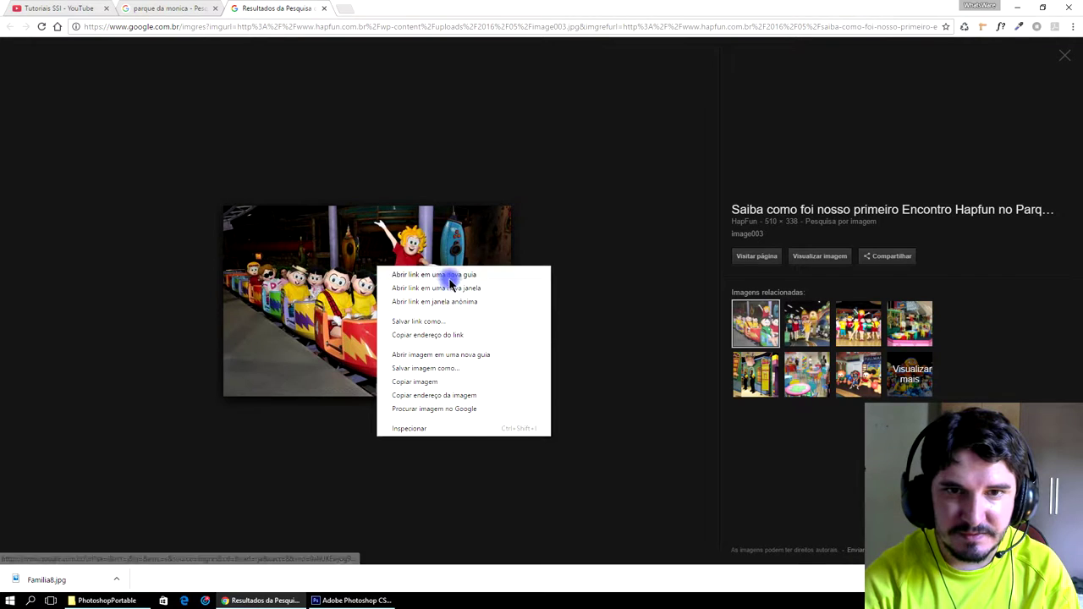
pyautogui.click(440, 367)
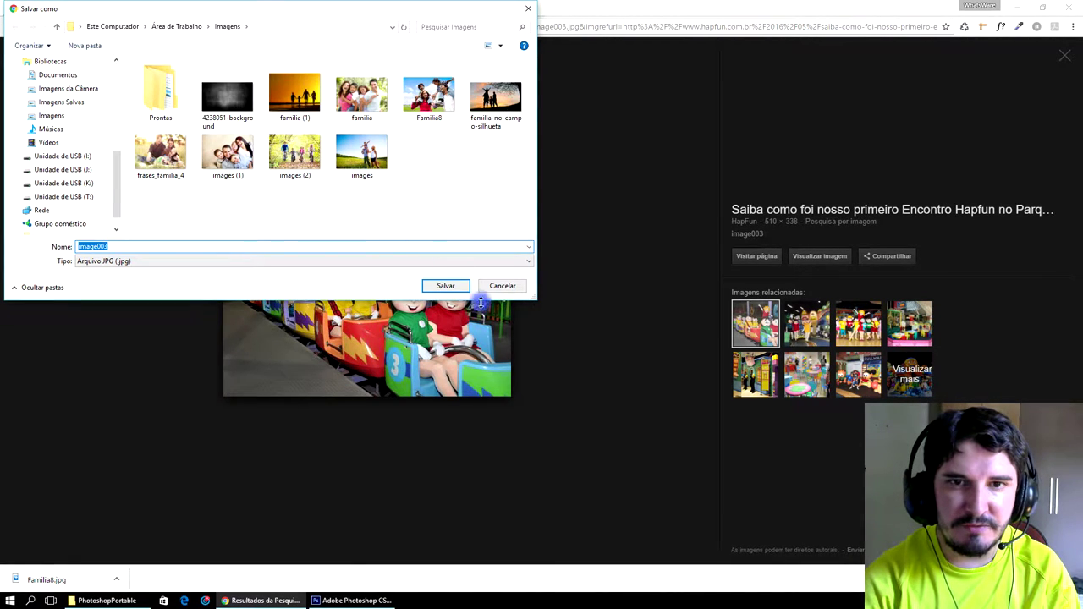
pyautogui.click(448, 286)
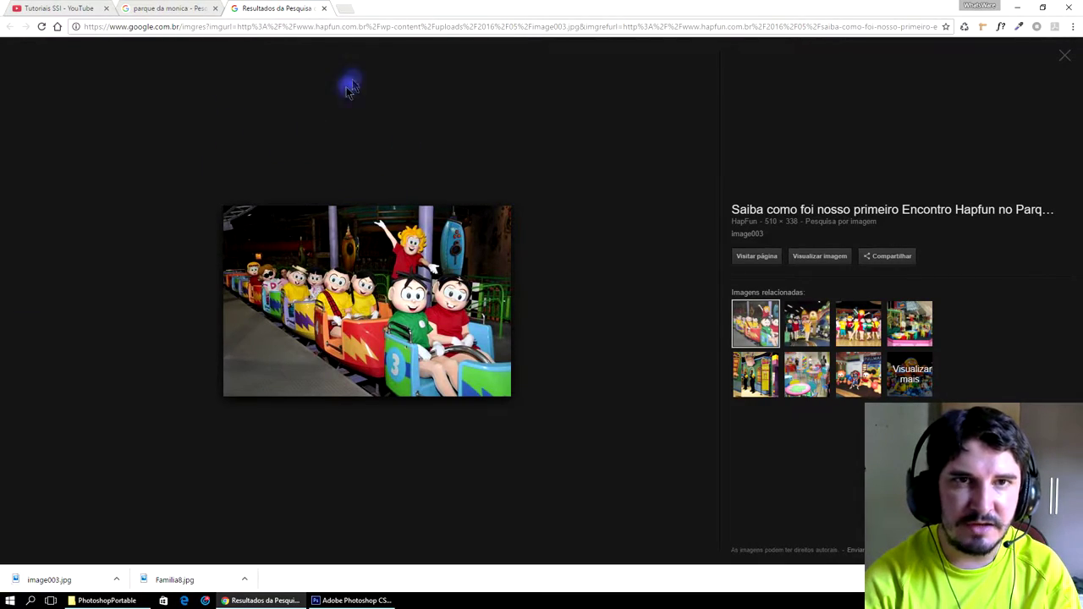
# - Search Google Images for 'praia' and download the palm-tree beach photo
pyautogui.click(181, 9)
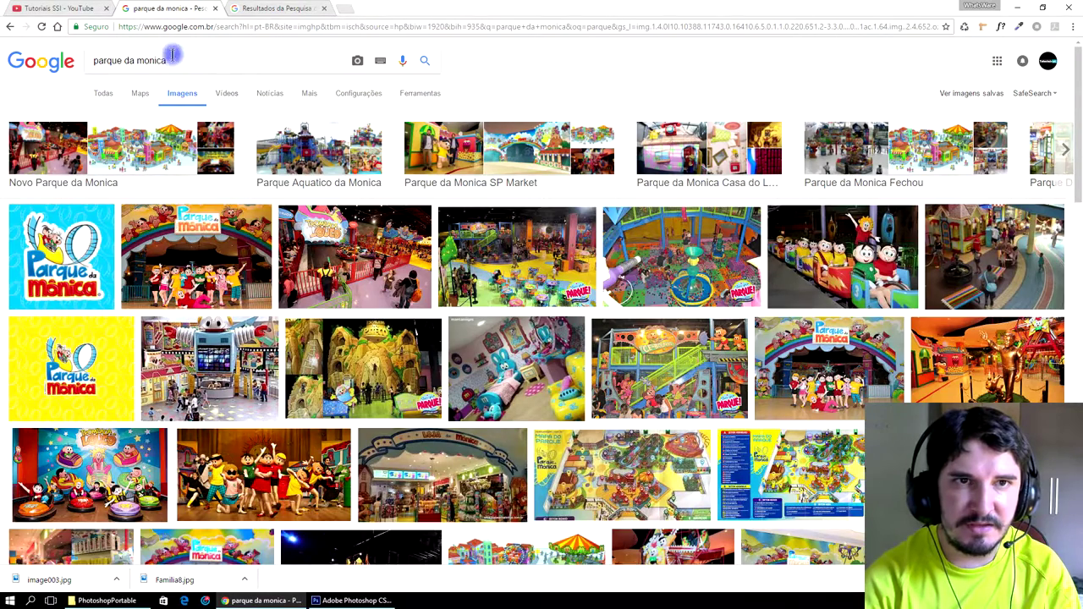
pyautogui.moveTo(188, 61); pyautogui.dragTo(4, 66)
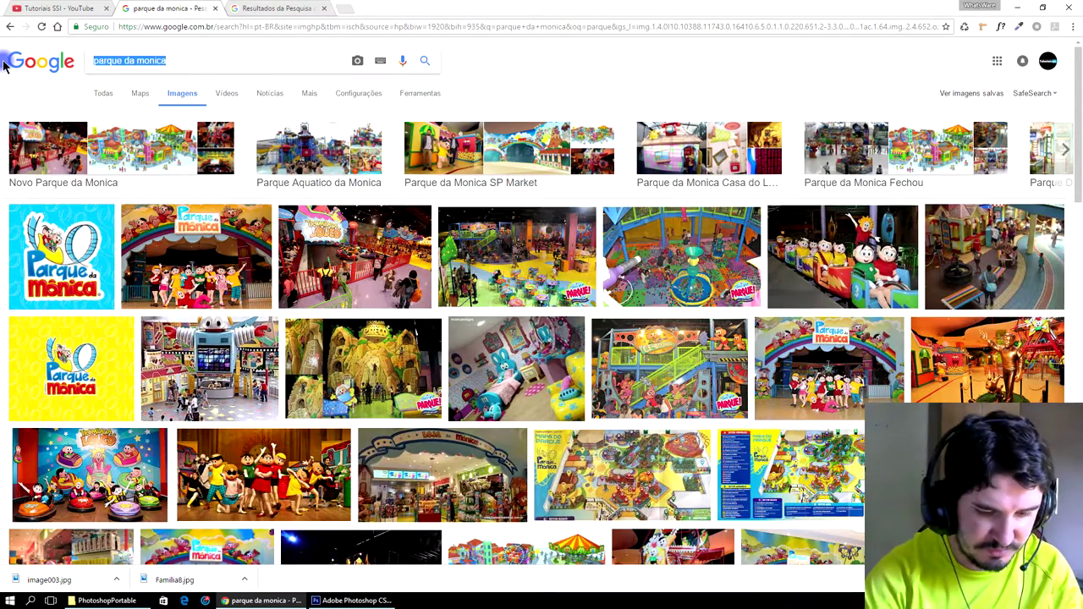
pyautogui.write('praia')
pyautogui.press('Return')
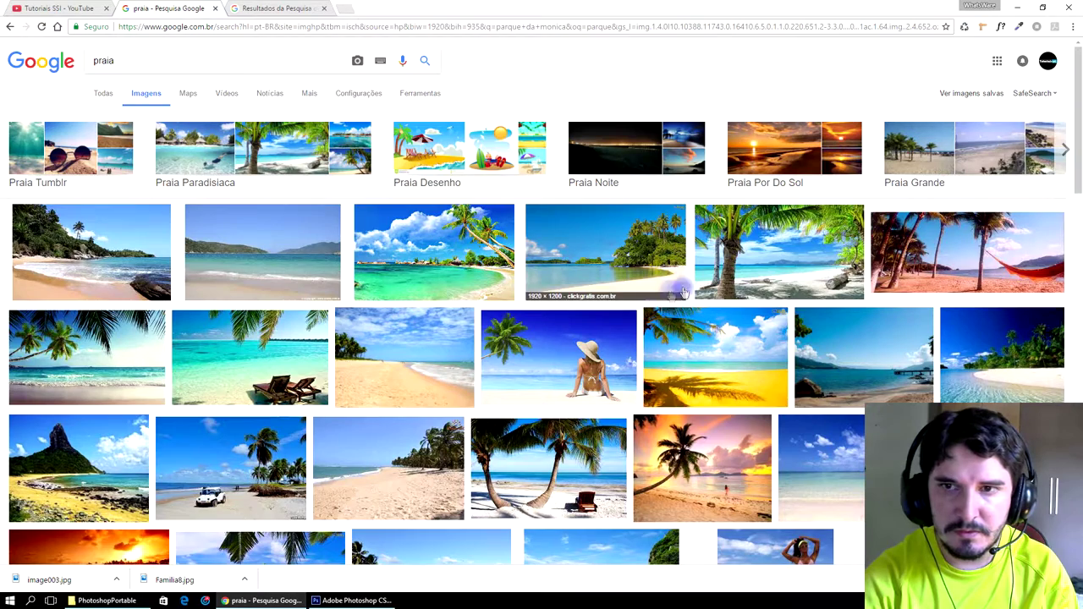
pyautogui.middleClick(767, 273)
pyautogui.click(408, 8)
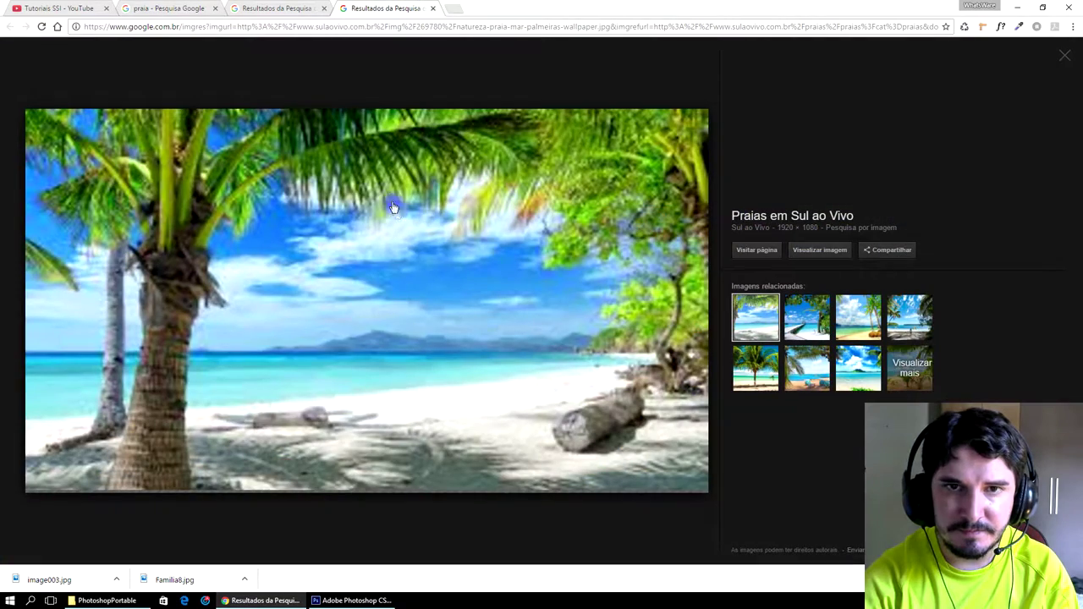
pyautogui.rightClick(335, 181)
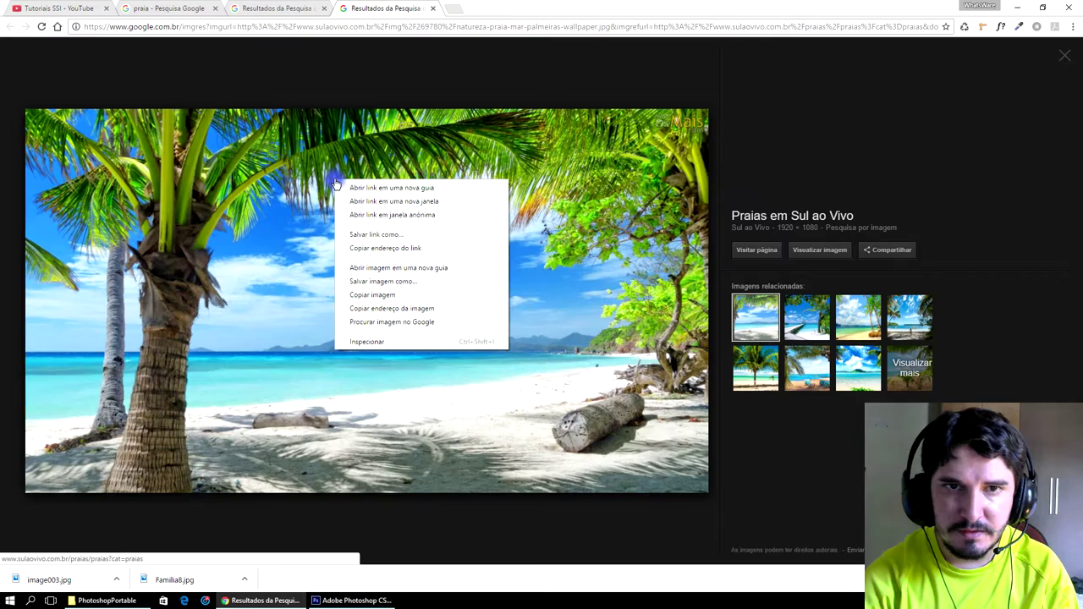
pyautogui.click(405, 282)
pyautogui.click(446, 286)
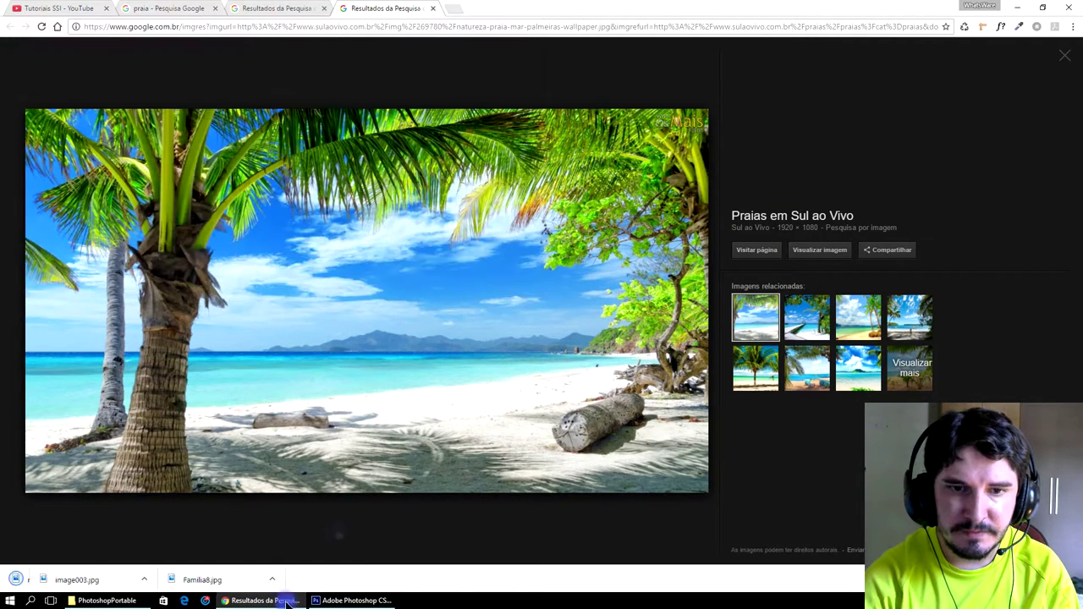
pyautogui.click(347, 600)
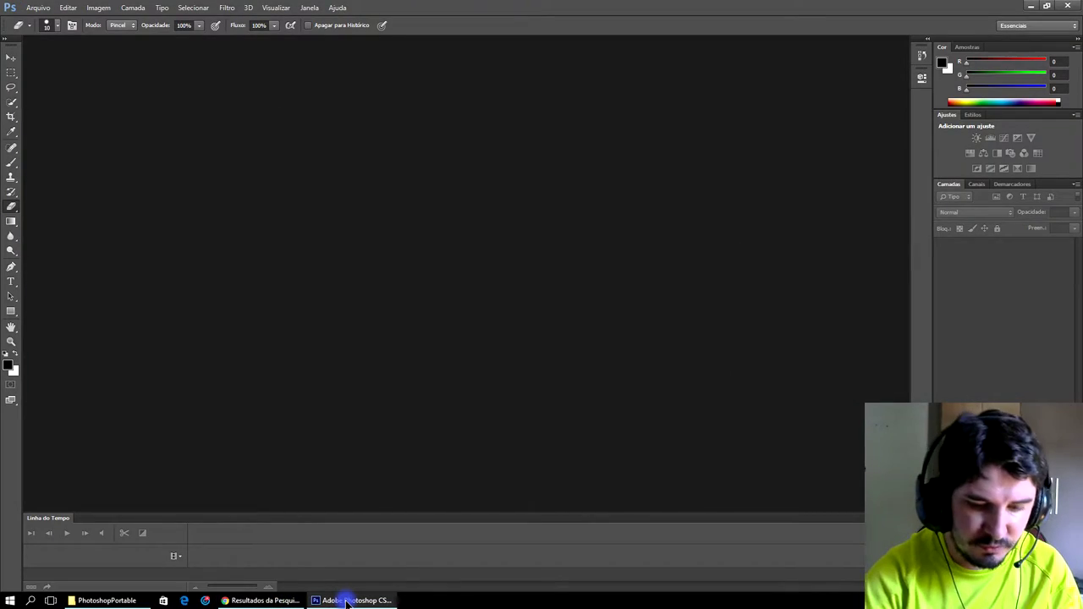
# - Open the downloaded train photo image003.jpg in Photoshop
pyautogui.hotkey('ctrl', 'o')
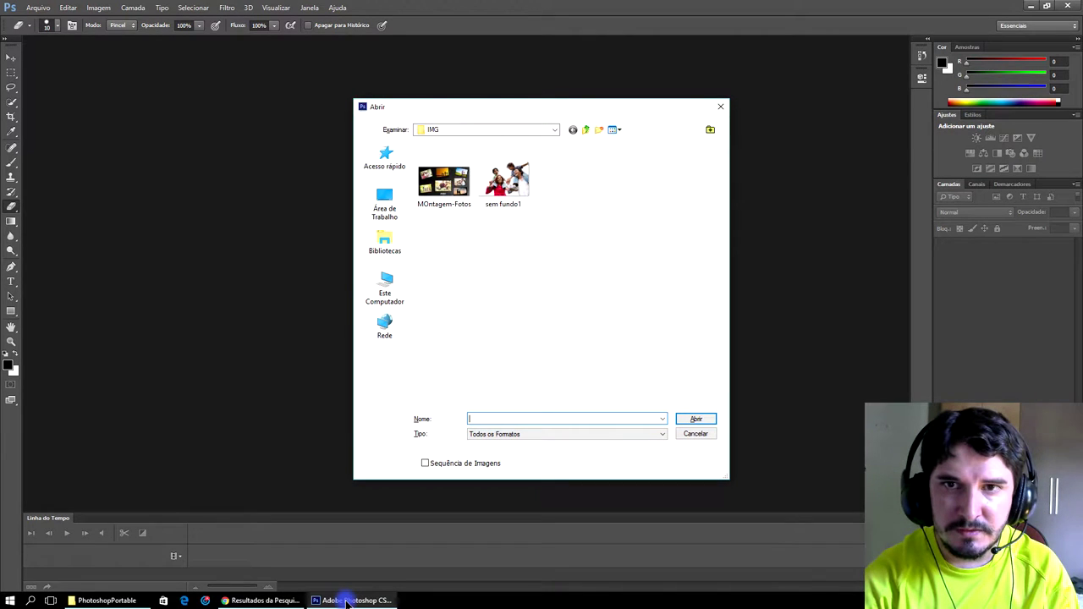
pyautogui.press('BackSpace')
pyautogui.press('BackSpace')
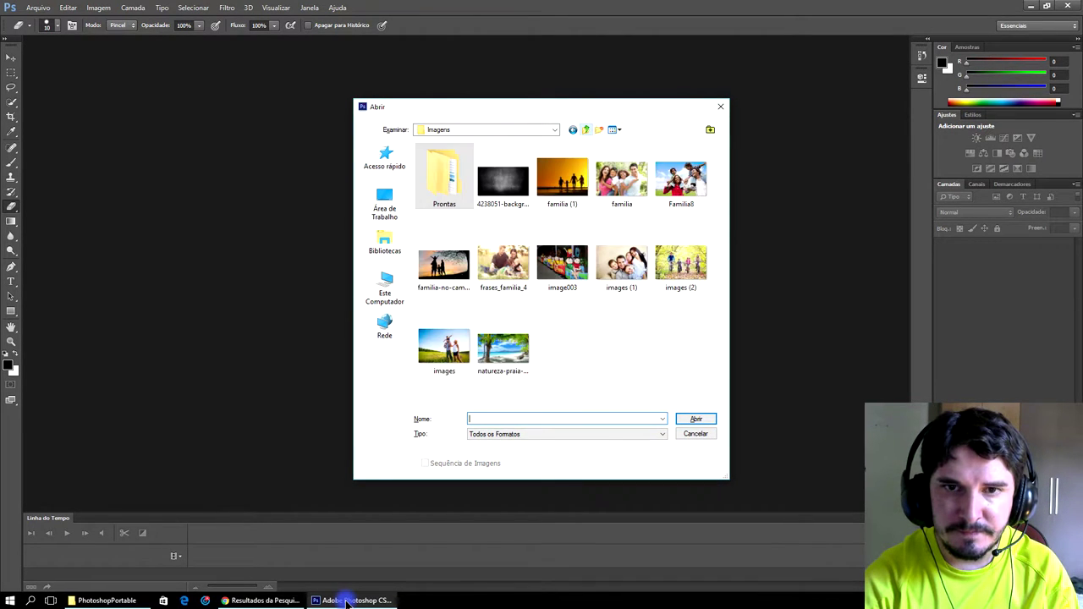
pyautogui.hotkey('shift', 'Tab')
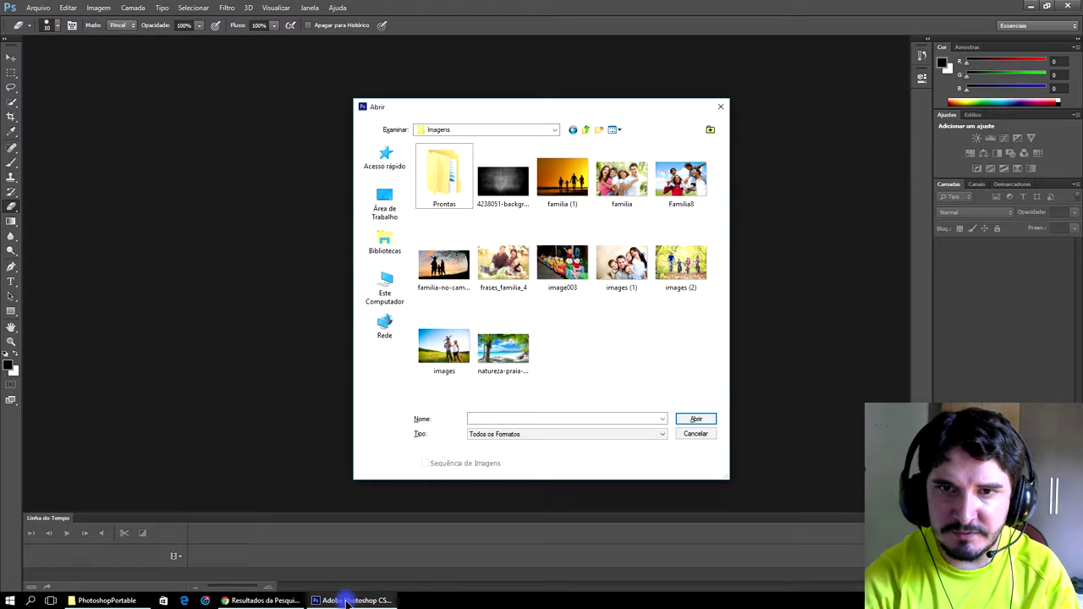
pyautogui.press('Down')
pyautogui.press('Right')
pyautogui.press('Right')
pyautogui.press('Return')
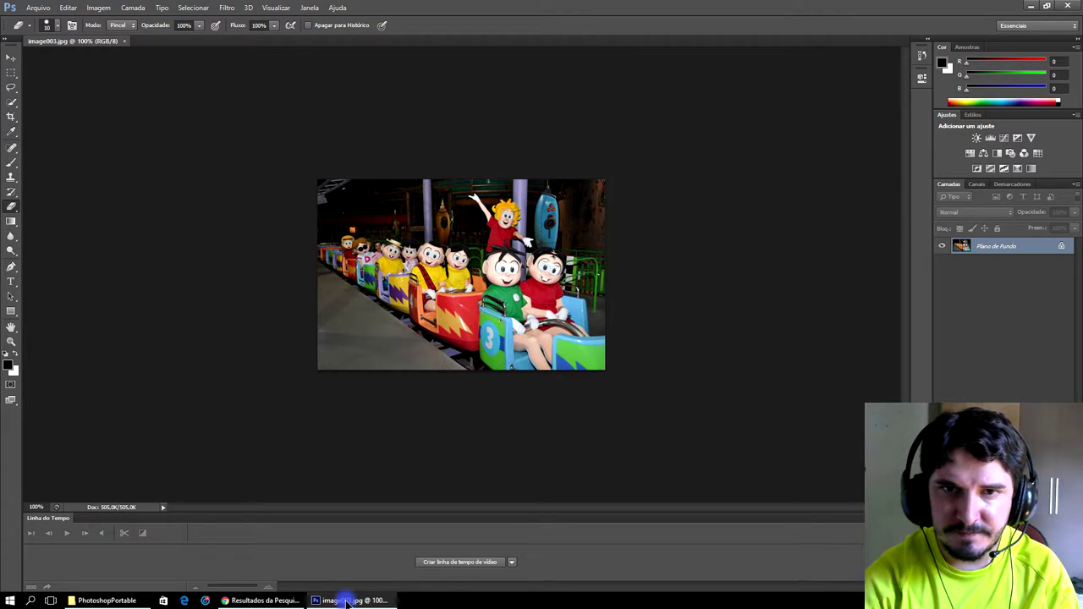
# - Open the family cutout sem fundo1.png from the Prontas IMG folder
pyautogui.hotkey('ctrl', 'o')
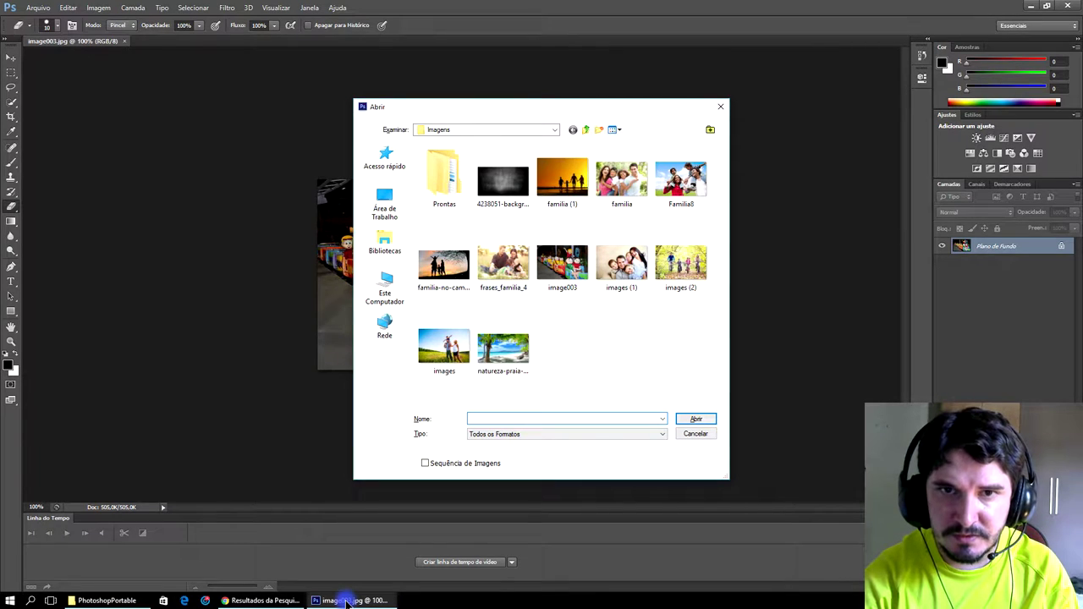
pyautogui.press('Return')
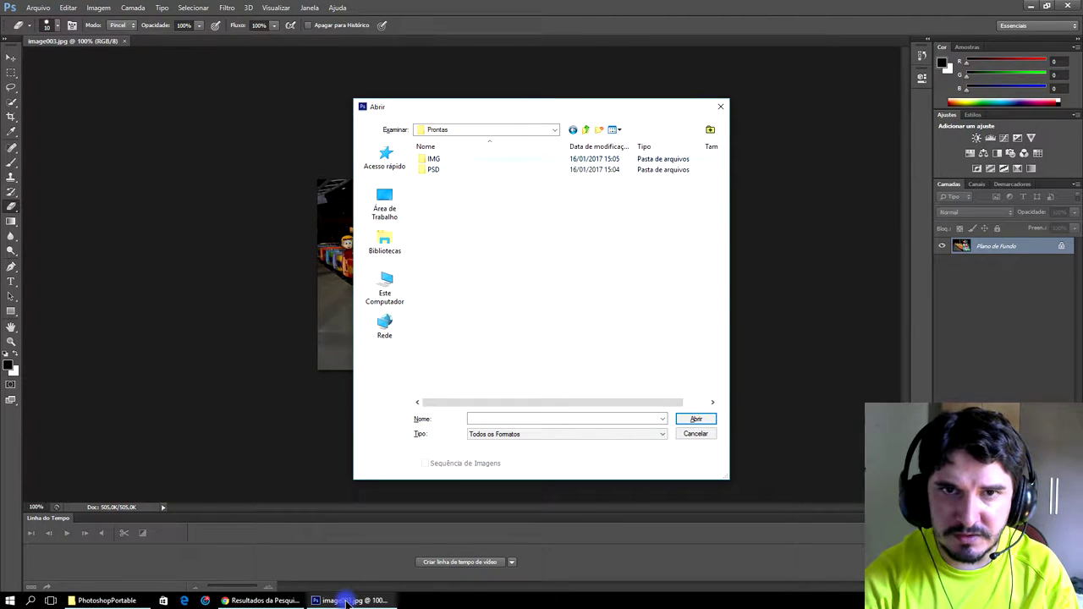
pyautogui.press('Down')
pyautogui.press('Return')
pyautogui.press('Right')
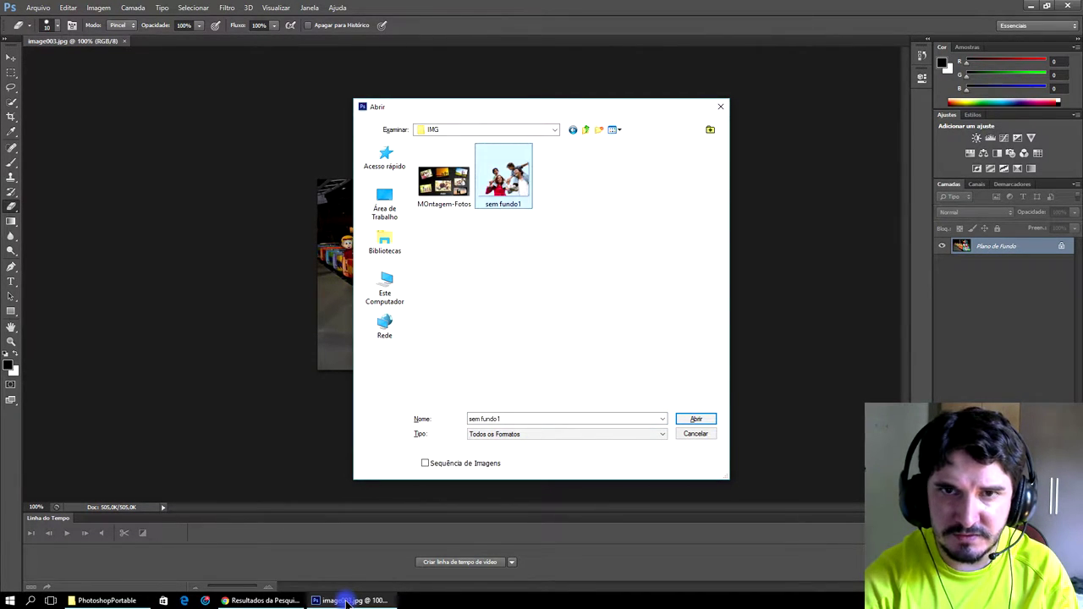
pyautogui.press('Return')
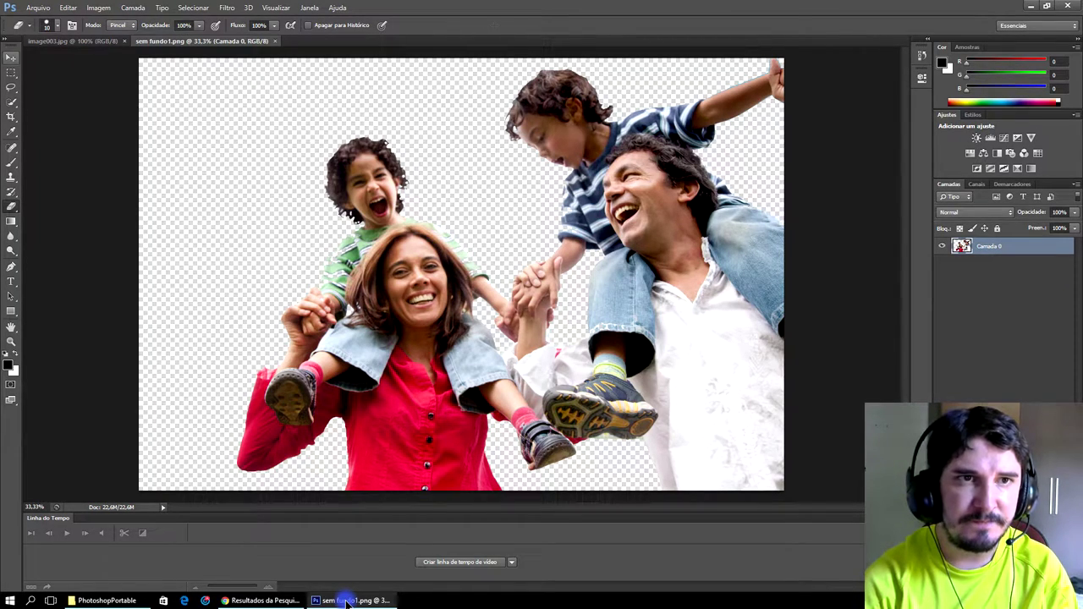
pyautogui.press('v')
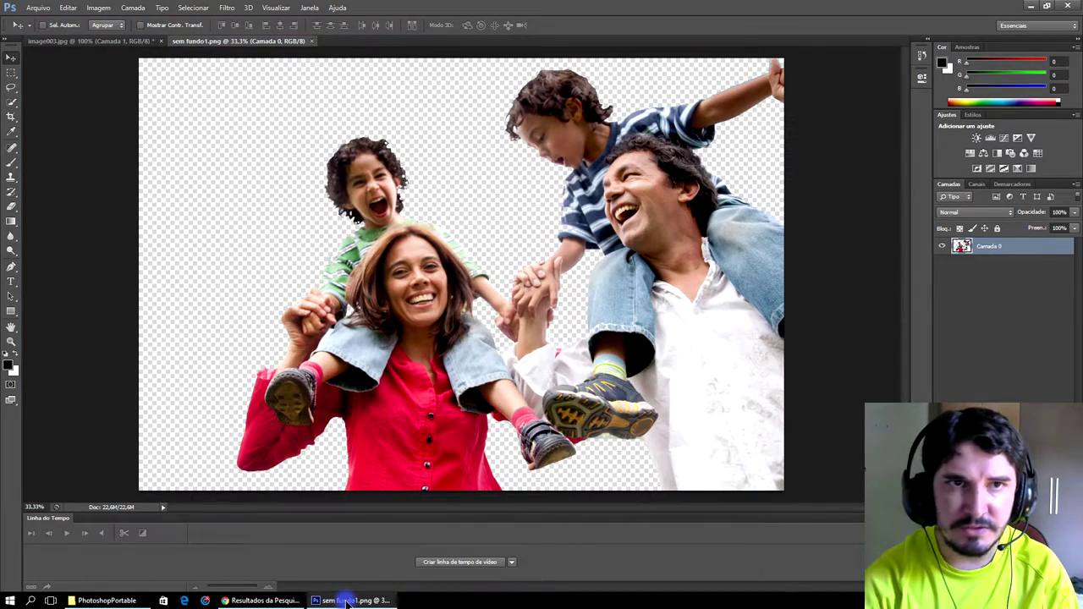
# - Scale and position the family layer over the train cars in image003.jpg
pyautogui.hotkey('ctrl', 'Tab')
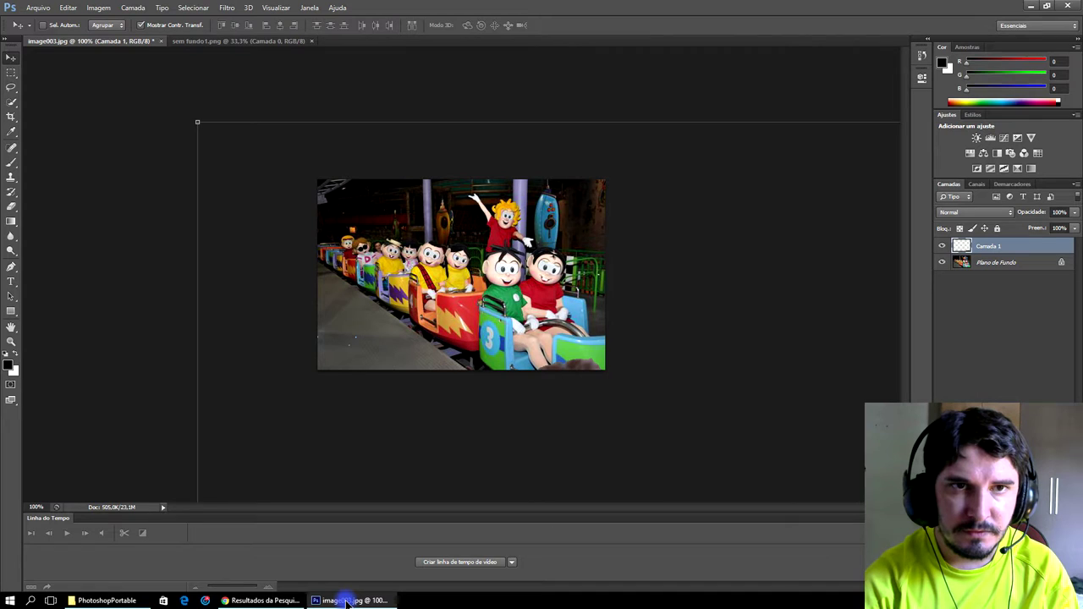
pyautogui.moveTo(197, 122)
pyautogui.mouseDown()
pyautogui.moveTo(441, 319)
pyautogui.moveTo(118, 107)
pyautogui.moveTo(600, 488)
pyautogui.moveTo(500, 363)
pyautogui.moveTo(122, 114)
pyautogui.mouseUp()
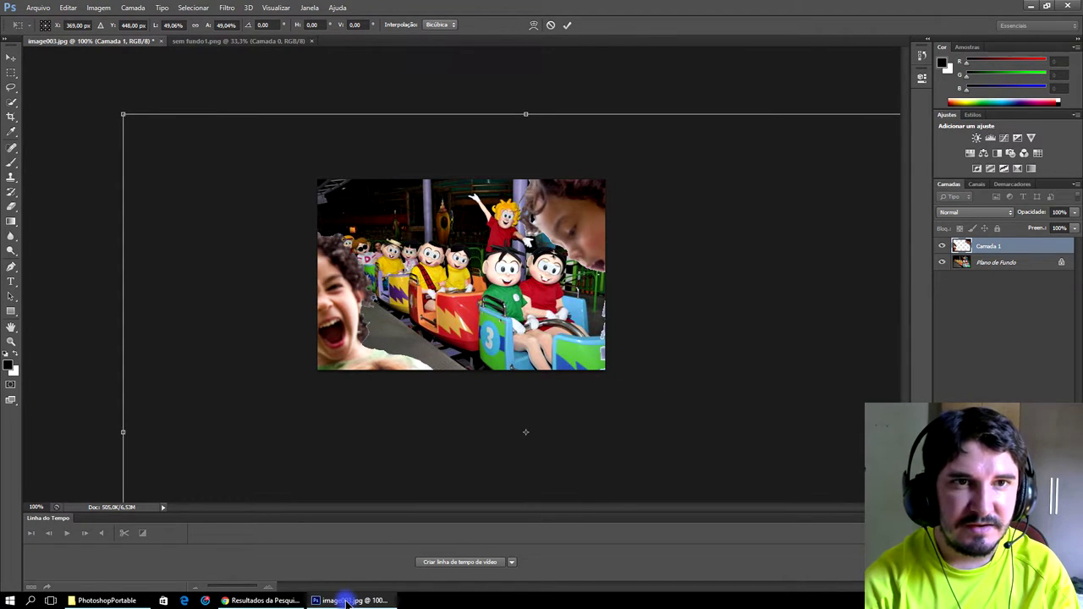
pyautogui.moveTo(122, 114)
pyautogui.mouseDown()
pyautogui.moveTo(505, 416)
pyautogui.moveTo(107, 109)
pyautogui.moveTo(298, 261)
pyautogui.mouseUp()
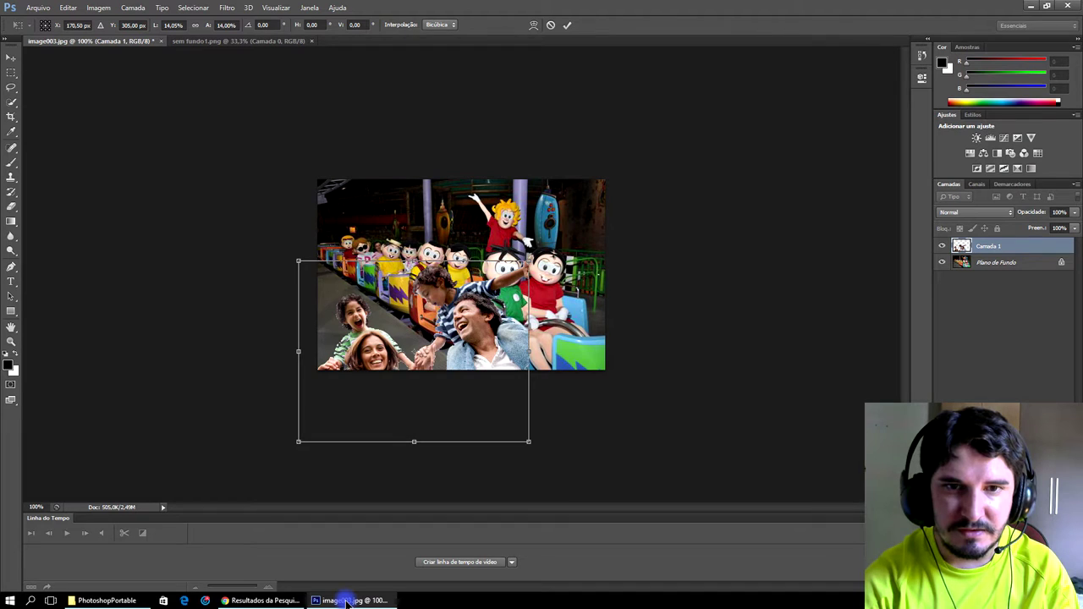
pyautogui.moveTo(391, 324); pyautogui.dragTo(432, 258)
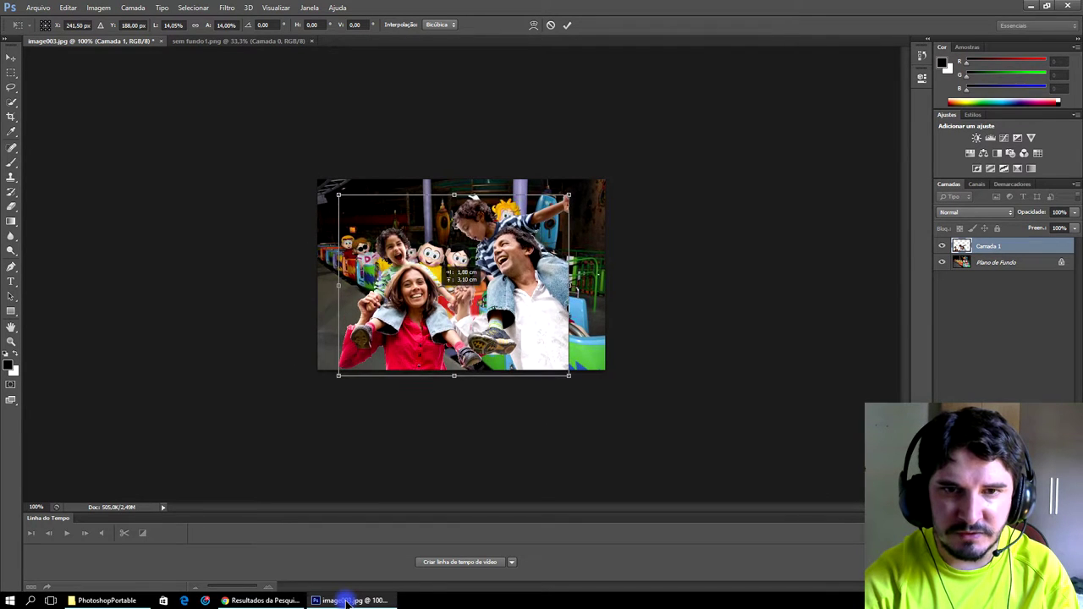
pyautogui.moveTo(432, 258); pyautogui.dragTo(467, 261)
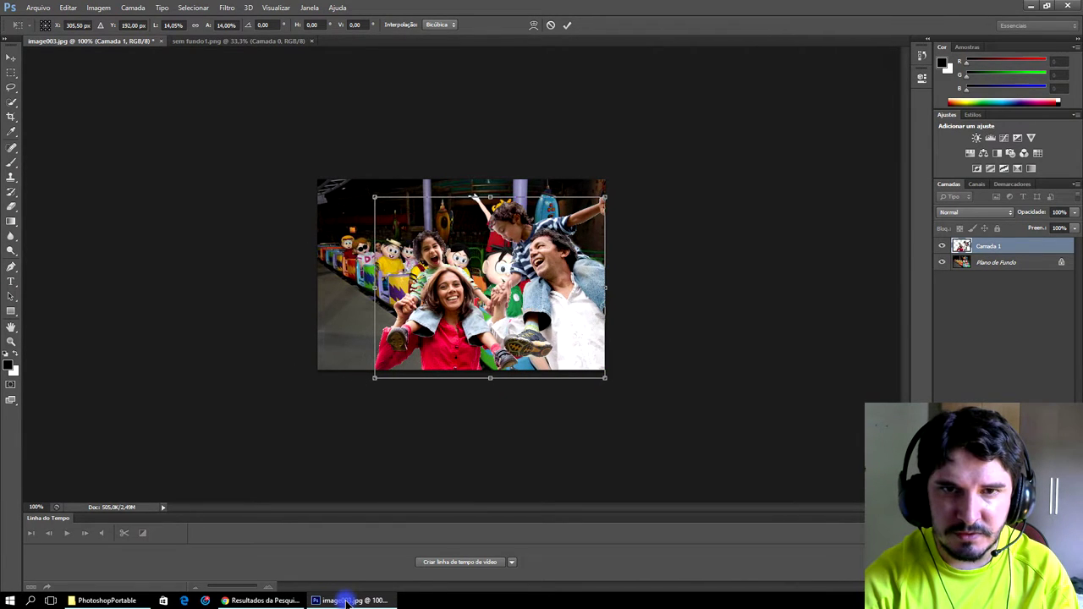
pyautogui.moveTo(375, 197)
pyautogui.mouseDown()
pyautogui.moveTo(355, 170)
pyautogui.moveTo(338, 169)
pyautogui.moveTo(345, 176)
pyautogui.mouseUp()
pyautogui.press('Return')
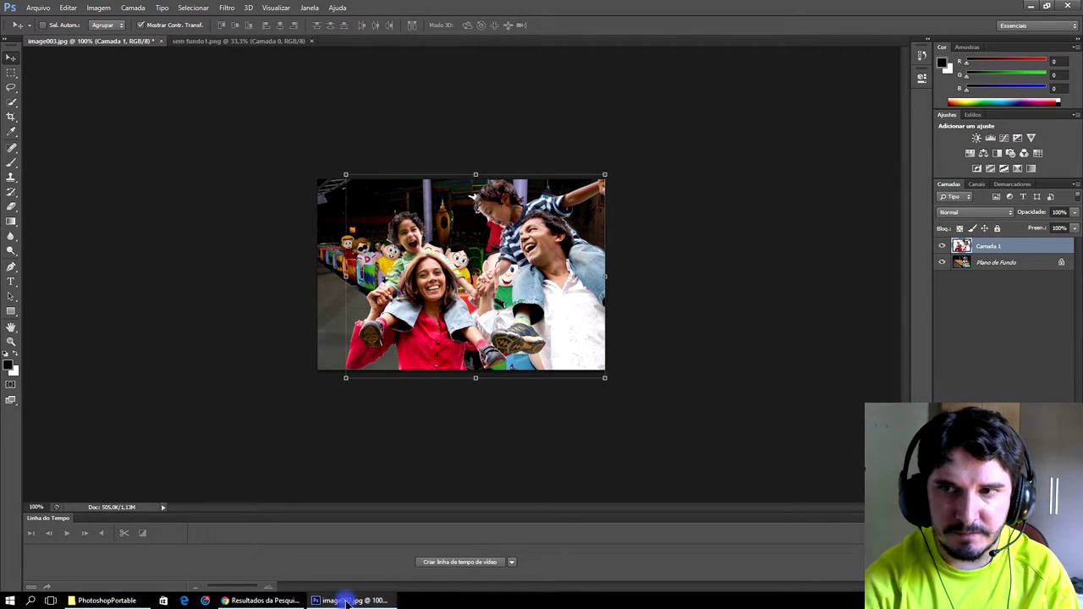
# - Make the background layer active, then dismiss the File menu
pyautogui.hotkey('alt', '[')
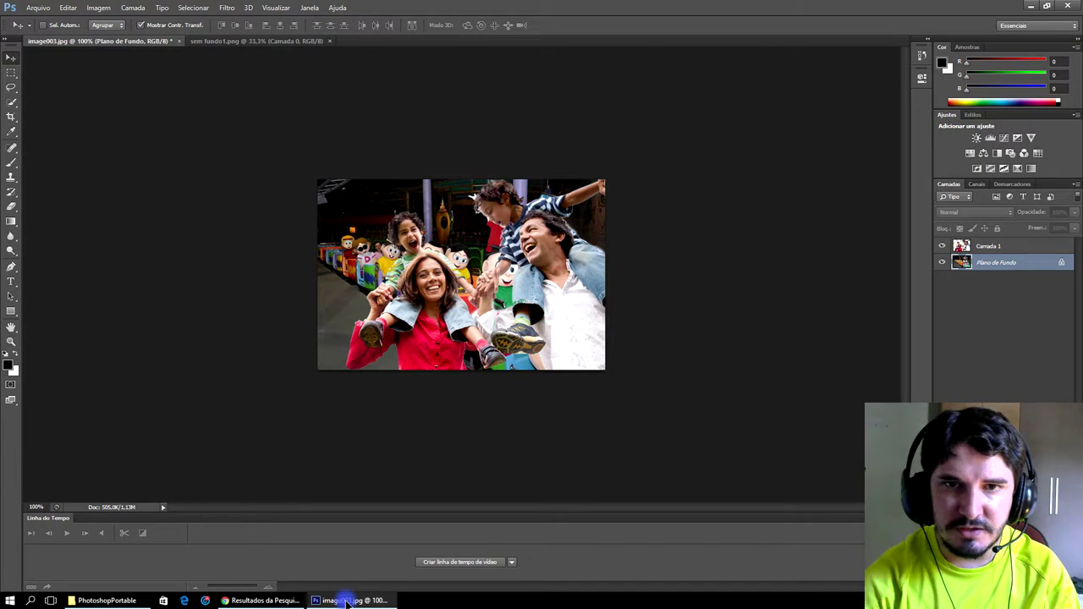
pyautogui.hotkey('alt', 'a')
pyautogui.press('f')
pyautogui.press('f')
pyautogui.press('f')
pyautogui.press('Escape')
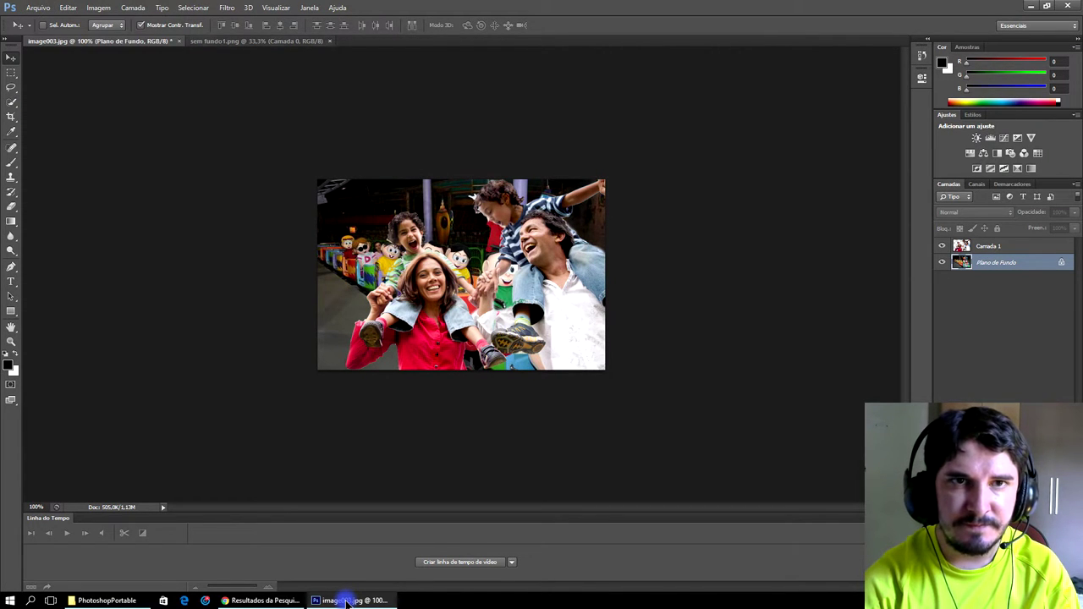
# - Open the palm-beach wallpaper photo from the Imagens folder
pyautogui.hotkey('ctrl', 'o')
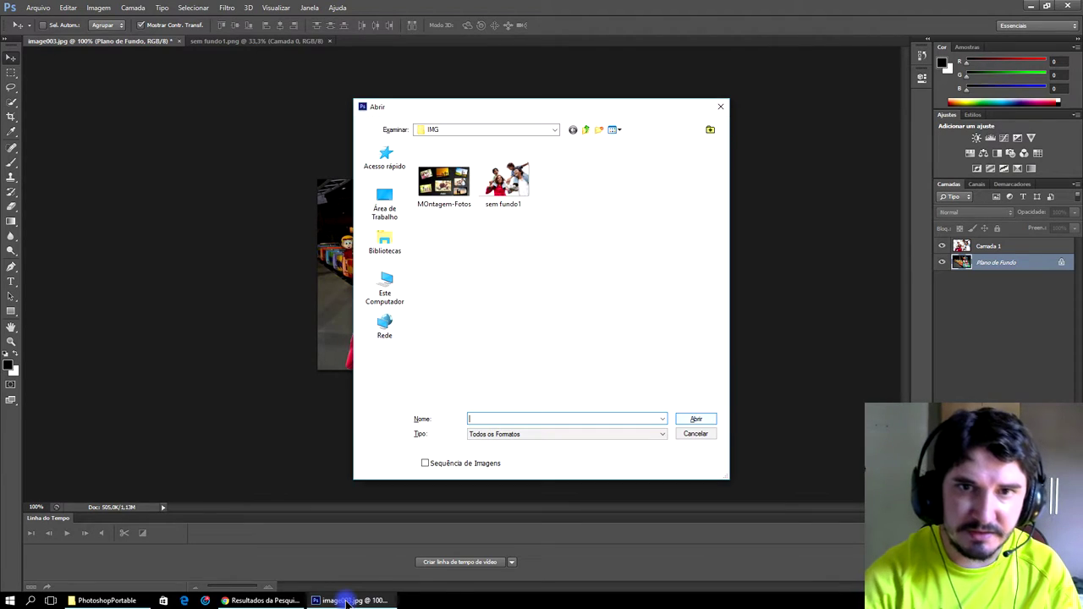
pyautogui.press('BackSpace')
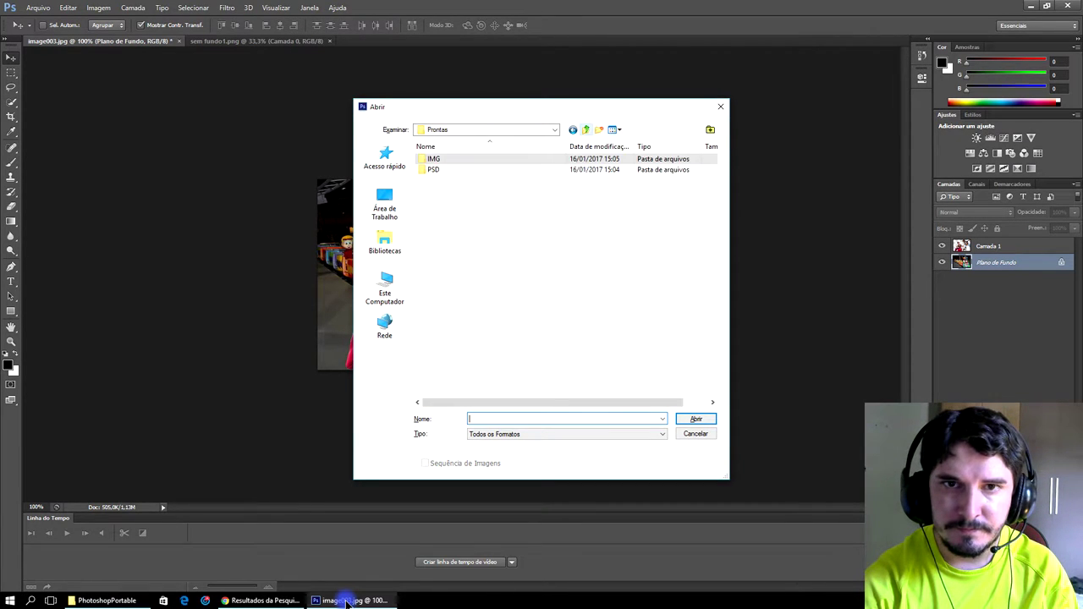
pyautogui.press('BackSpace')
pyautogui.press('End')
pyautogui.press('Return')
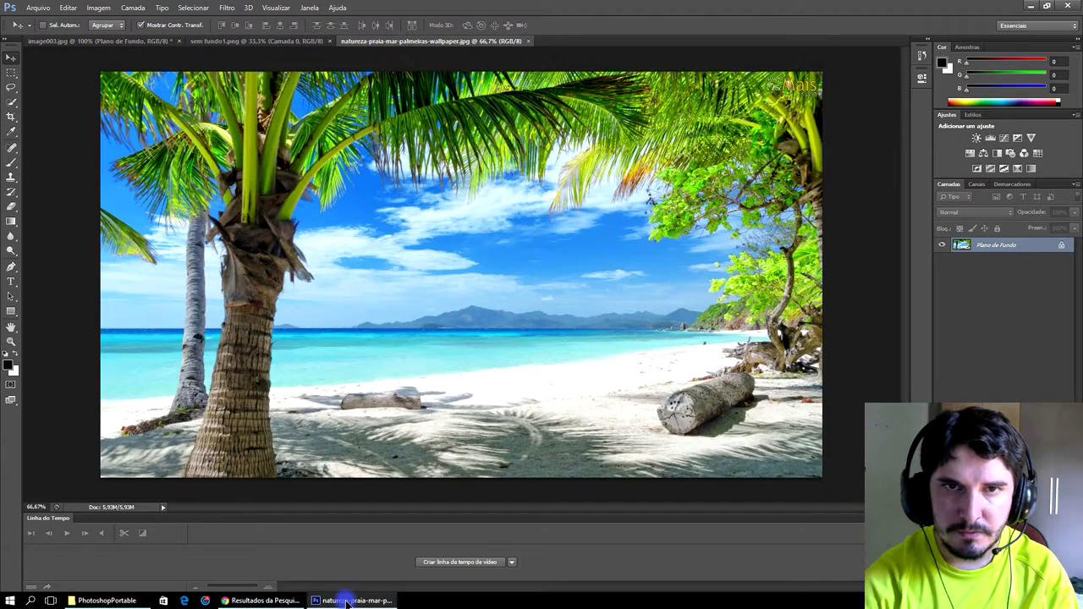
pyautogui.moveTo(431, 40); pyautogui.dragTo(825, 179)
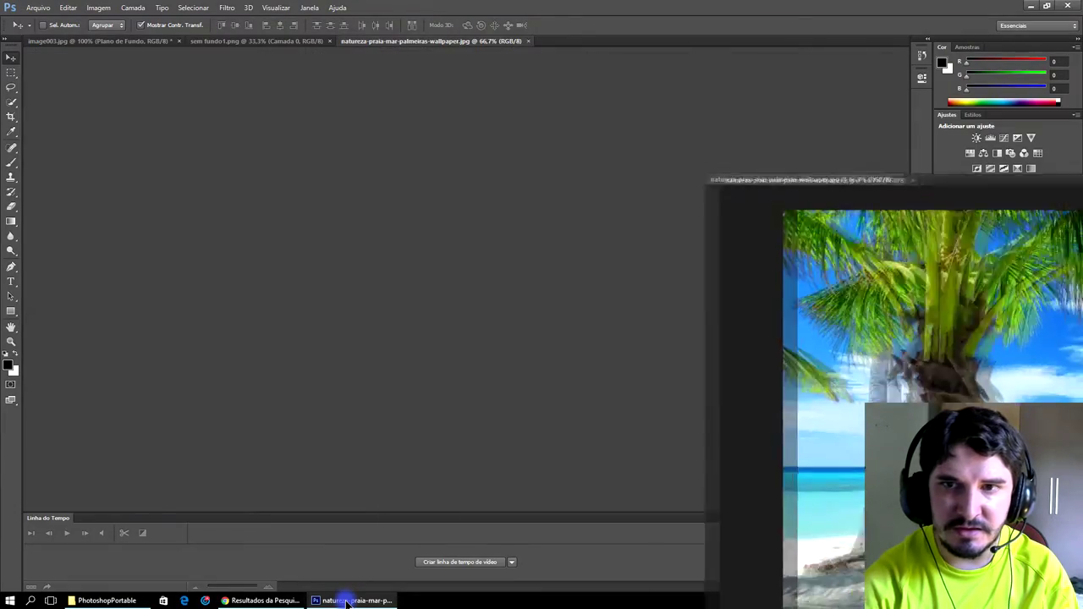
pyautogui.hotkey('ctrl', 'w')
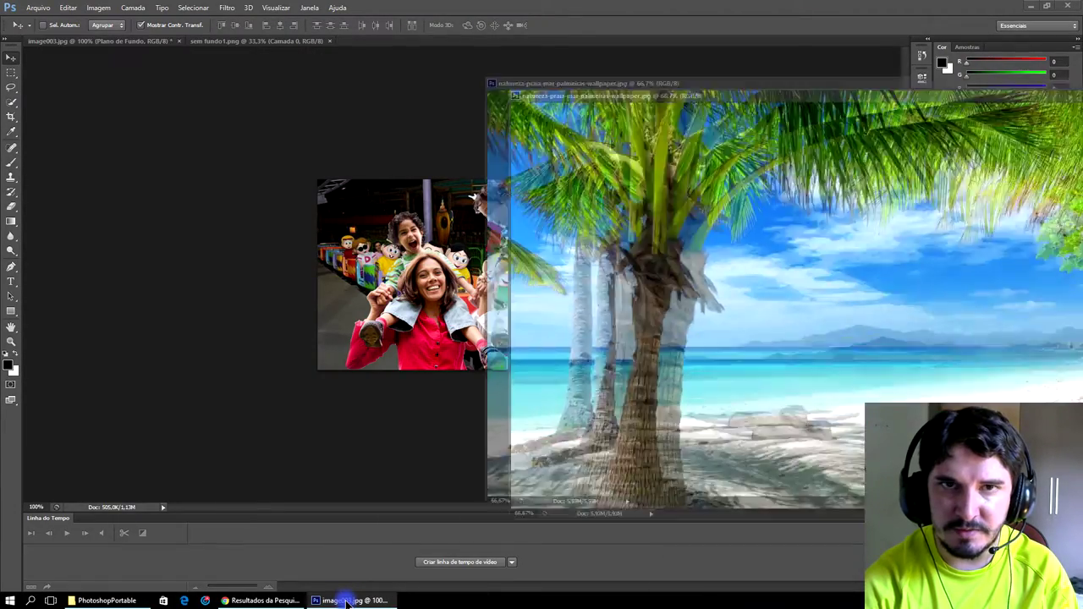
# - Bring the sem fundo1 family cutout into the beach document and position it
pyautogui.click(346, 602)
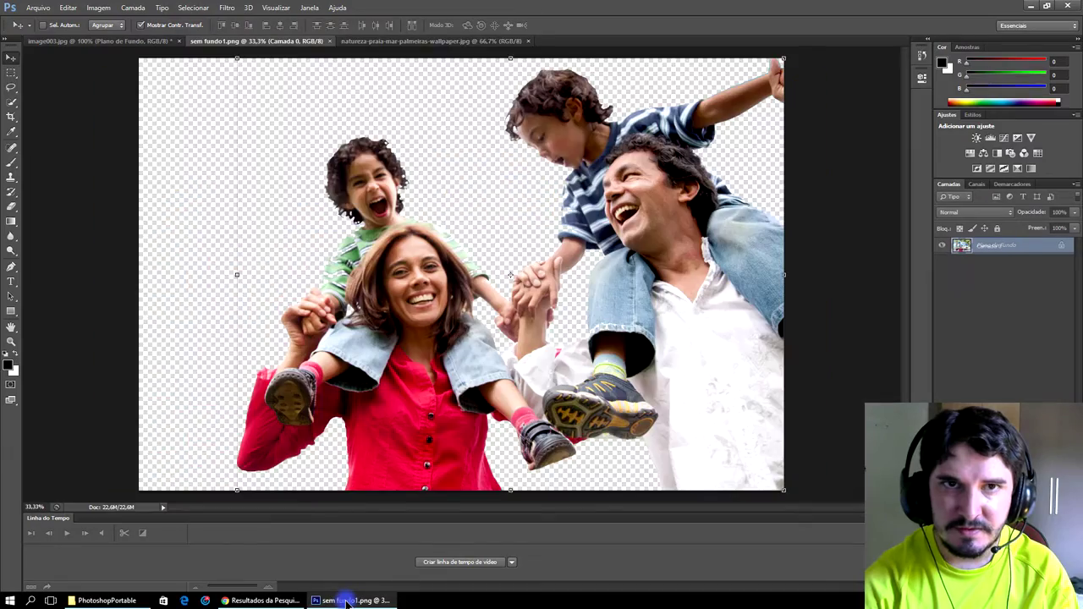
pyautogui.click(346, 603)
pyautogui.click(346, 603)
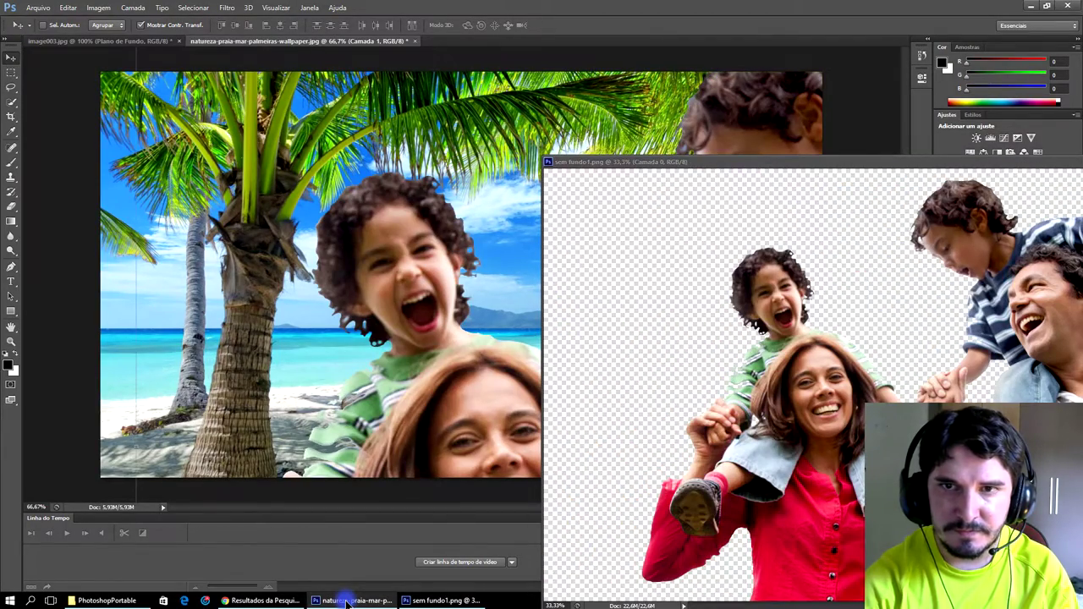
pyautogui.click(346, 602)
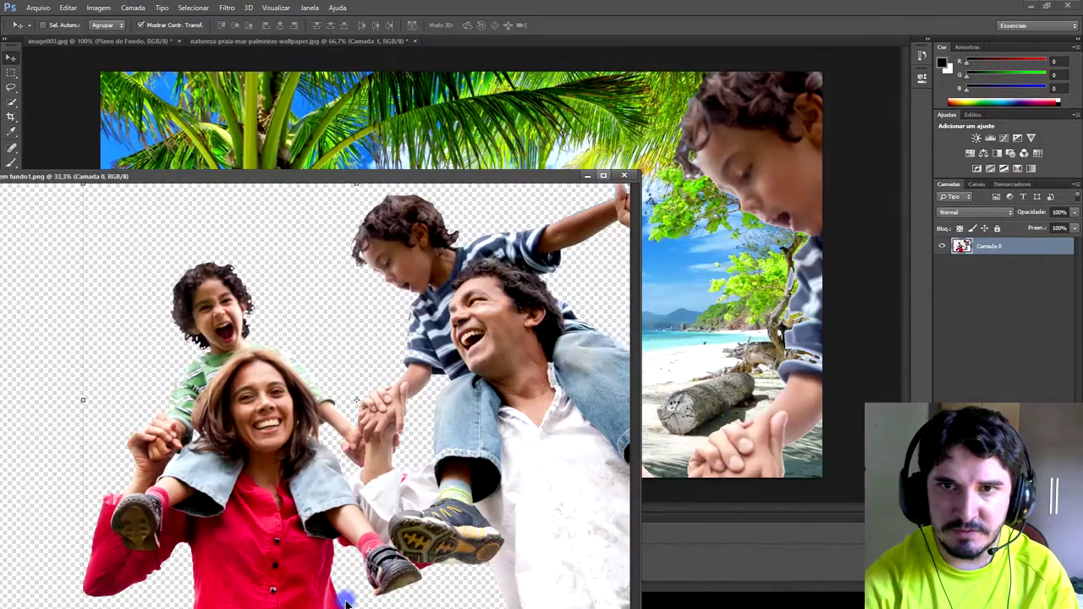
pyautogui.click(346, 602)
pyautogui.moveTo(532, 315); pyautogui.dragTo(520, 398)
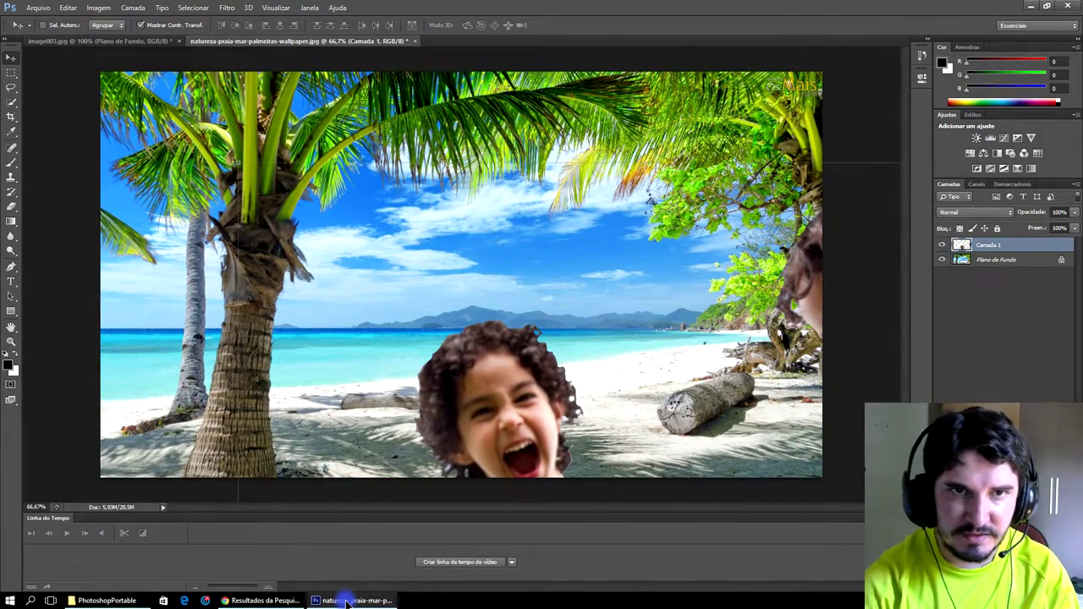
pyautogui.moveTo(520, 398); pyautogui.dragTo(546, 375)
# - Free-transform the family to fill the beach photo's right side from the palm
pyautogui.hotkey('ctrl', 't')
pyautogui.moveTo(220, 136); pyautogui.dragTo(295, 175)
pyautogui.moveTo(220, 135); pyautogui.dragTo(173, 95)
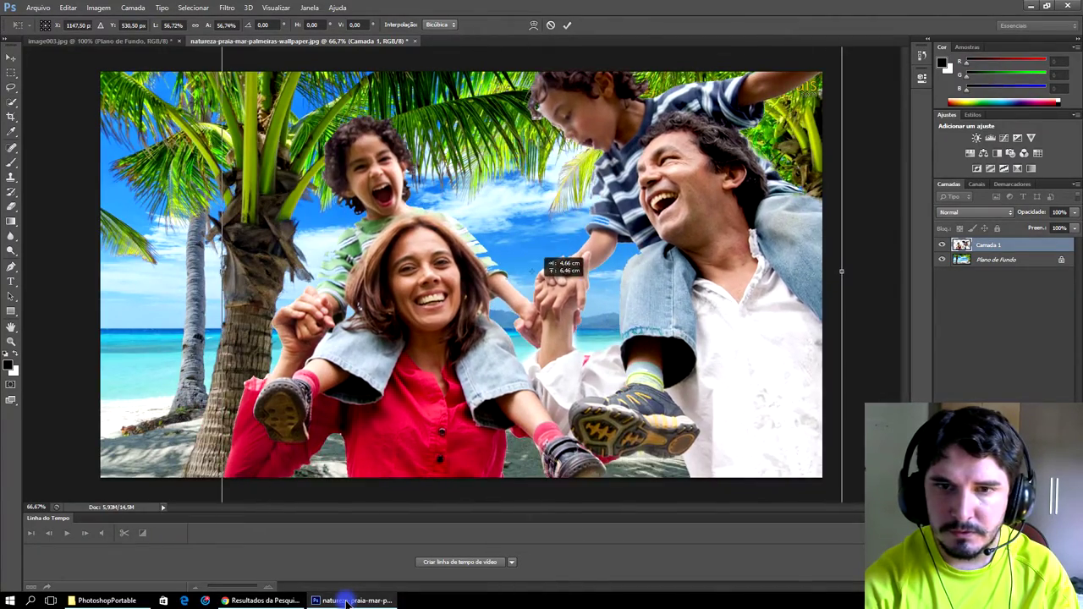
pyautogui.moveTo(520, 321); pyautogui.dragTo(546, 287)
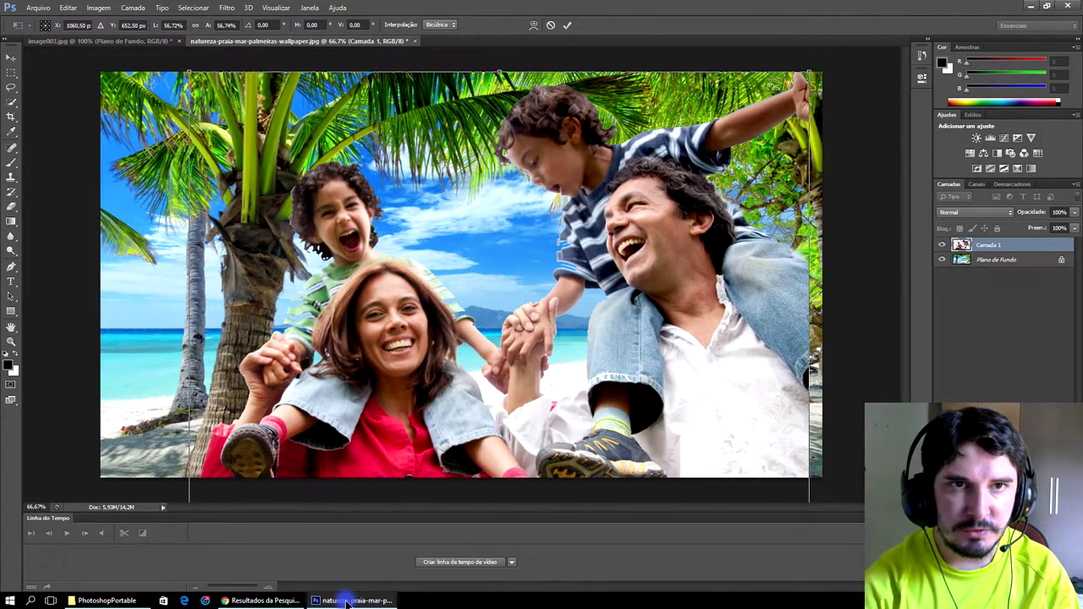
pyautogui.moveTo(189, 72); pyautogui.dragTo(387, 237)
pyautogui.moveTo(542, 396)
pyautogui.mouseDown()
pyautogui.moveTo(449, 240)
pyautogui.moveTo(610, 350)
pyautogui.mouseUp()
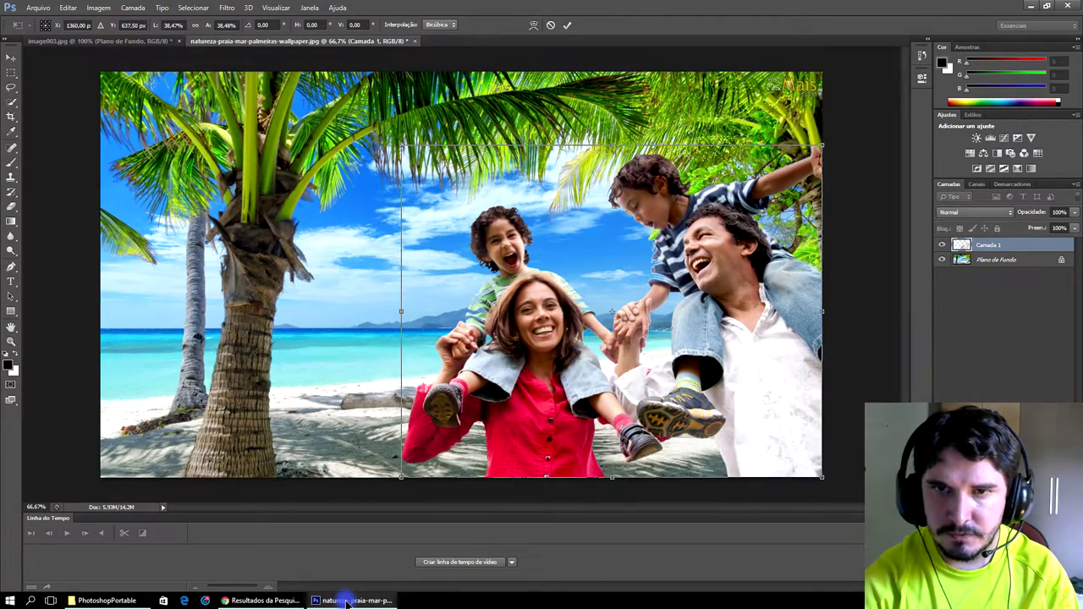
pyautogui.moveTo(401, 146); pyautogui.dragTo(302, 73)
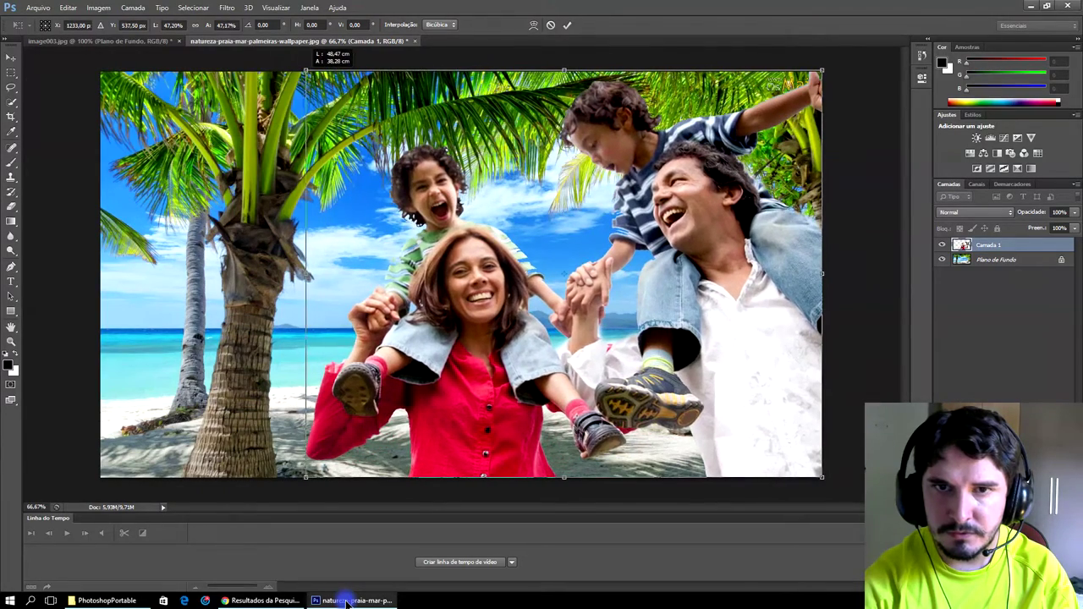
pyautogui.press('Return')
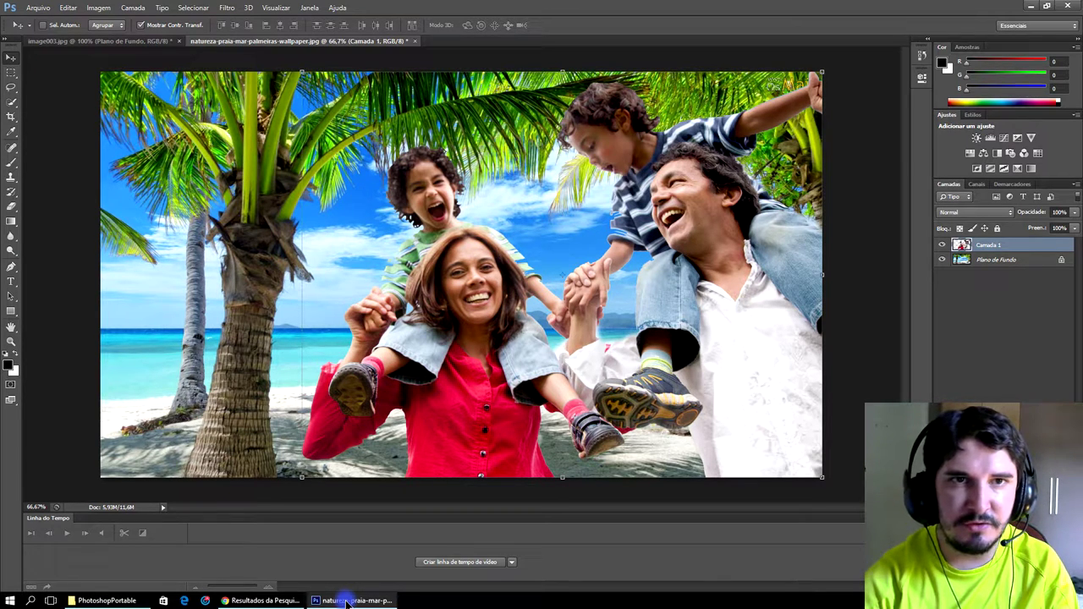
# - Bring the image003.jpg amusement-park composite to the front and show the Arquivo (File) menu
pyautogui.hotkey('ctrl', 'Tab')
pyautogui.hotkey('alt', 'a')
# - Start Salvar como and set the destination to the Prontas > IMG folder
pyautogui.press('s')
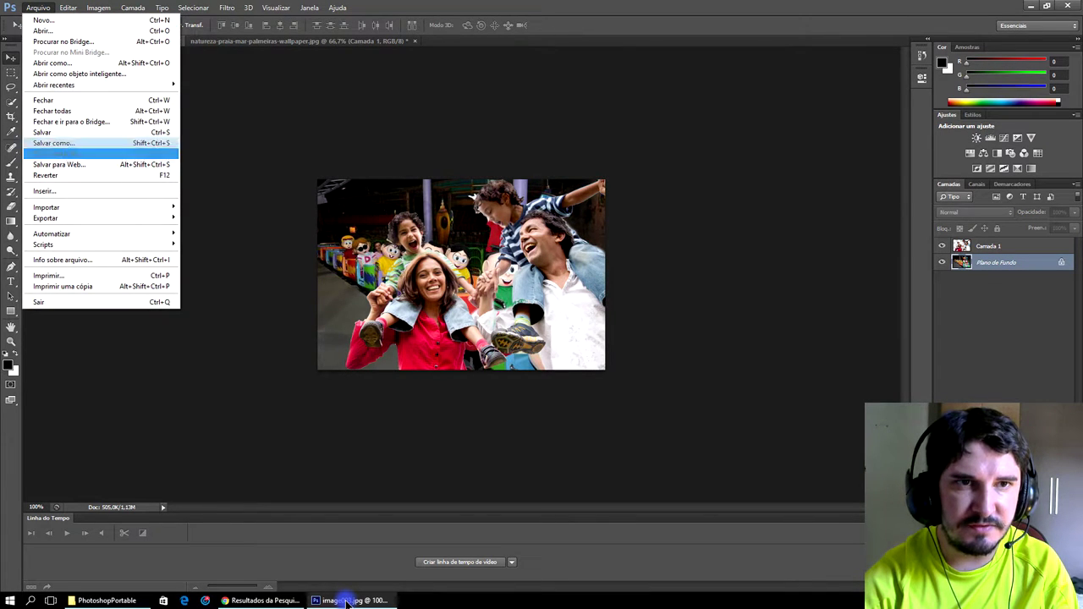
pyautogui.press('Return')
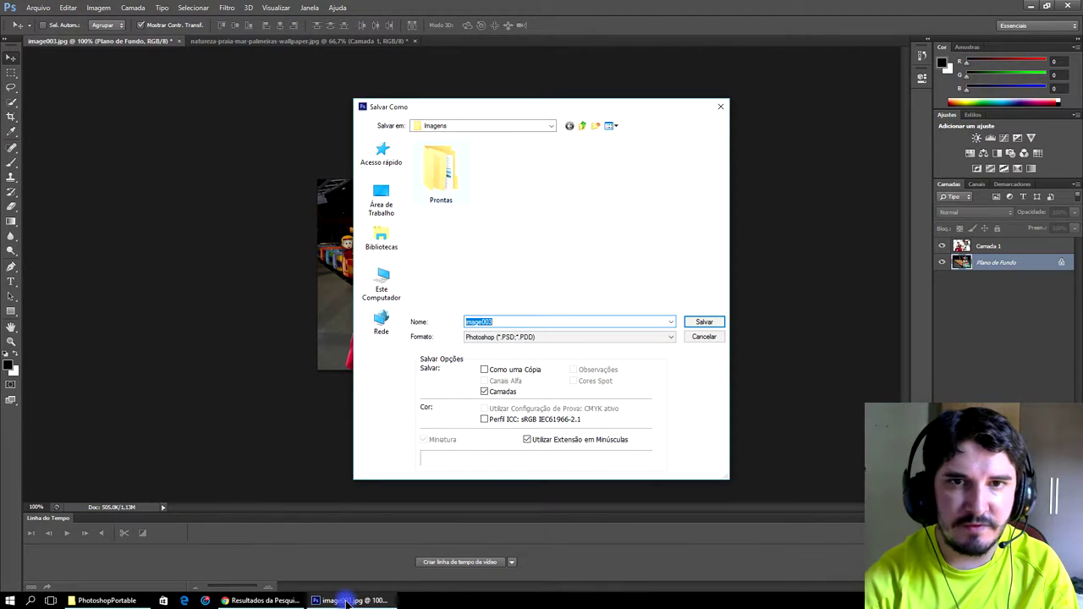
pyautogui.hotkey('shift', 'Tab')
pyautogui.press('Return')
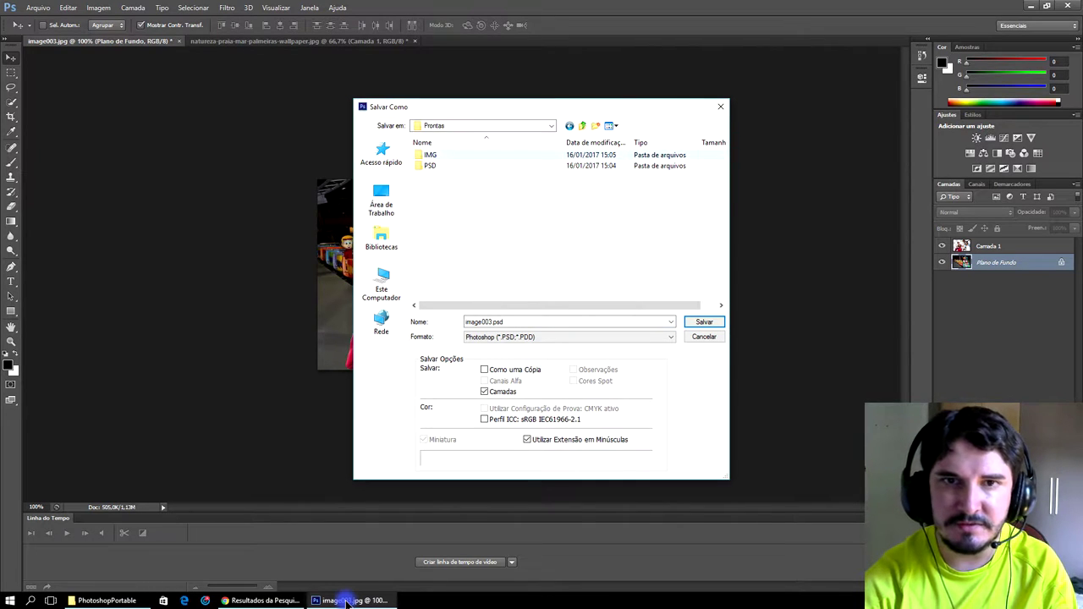
pyautogui.press('Down')
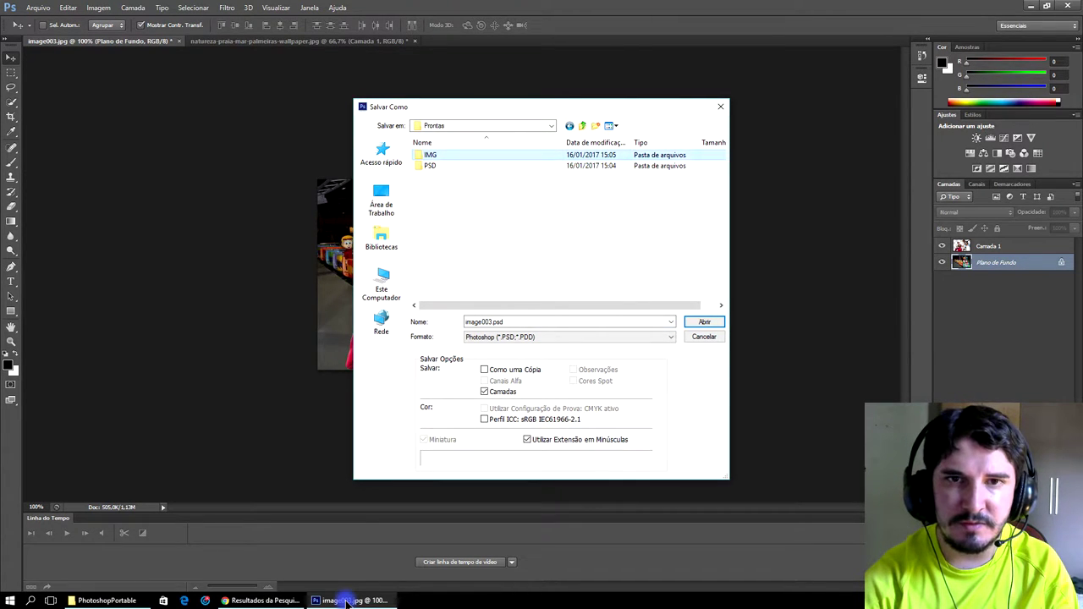
pyautogui.press('Return')
# - Set the save format to JPEG
pyautogui.press('Tab')
pyautogui.hotkey('alt', 'Down')
pyautogui.press('j')
pyautogui.press('p')
pyautogui.press('Down')
pyautogui.press('Down')
pyautogui.press('Up')
pyautogui.press('Up')
pyautogui.press('Up')
pyautogui.press('Up')
pyautogui.press('Up')
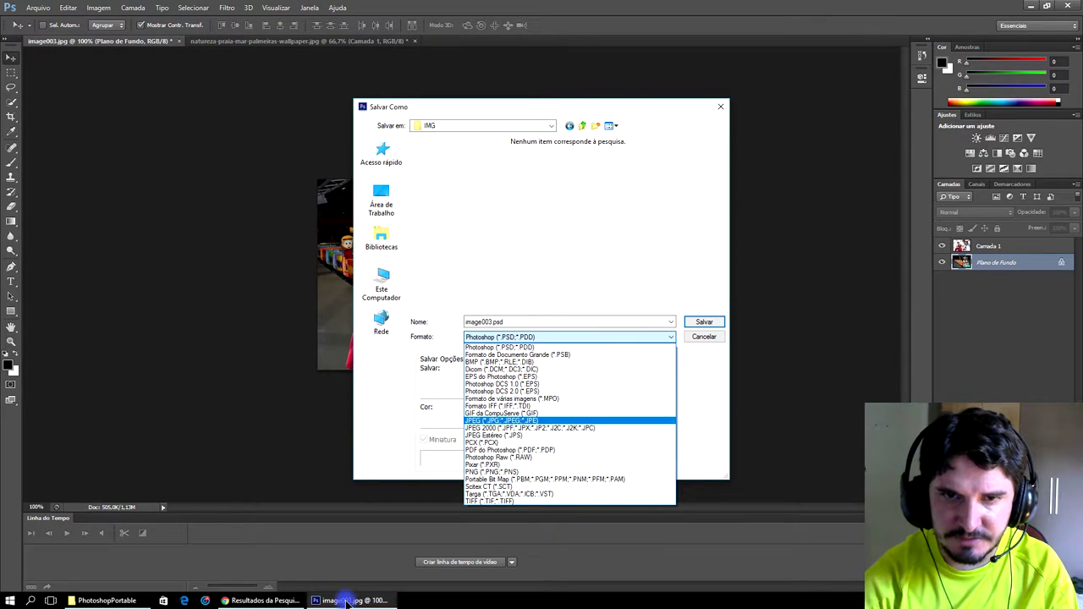
pyautogui.press('Return')
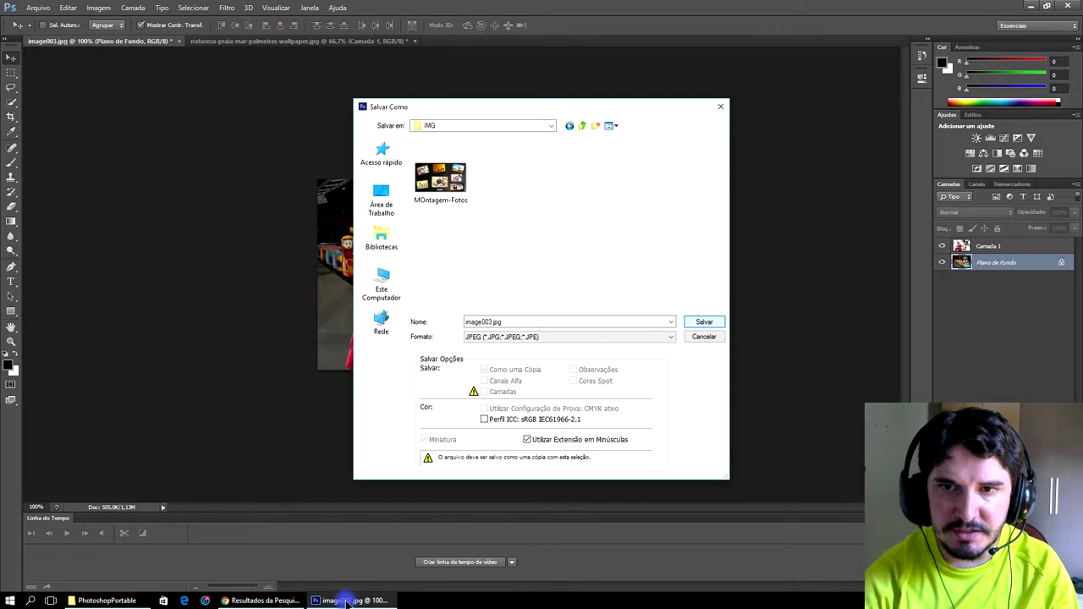
# - Save image003.jpg at JPEG quality 12, then bring the beach composite forward
pyautogui.press('Return')
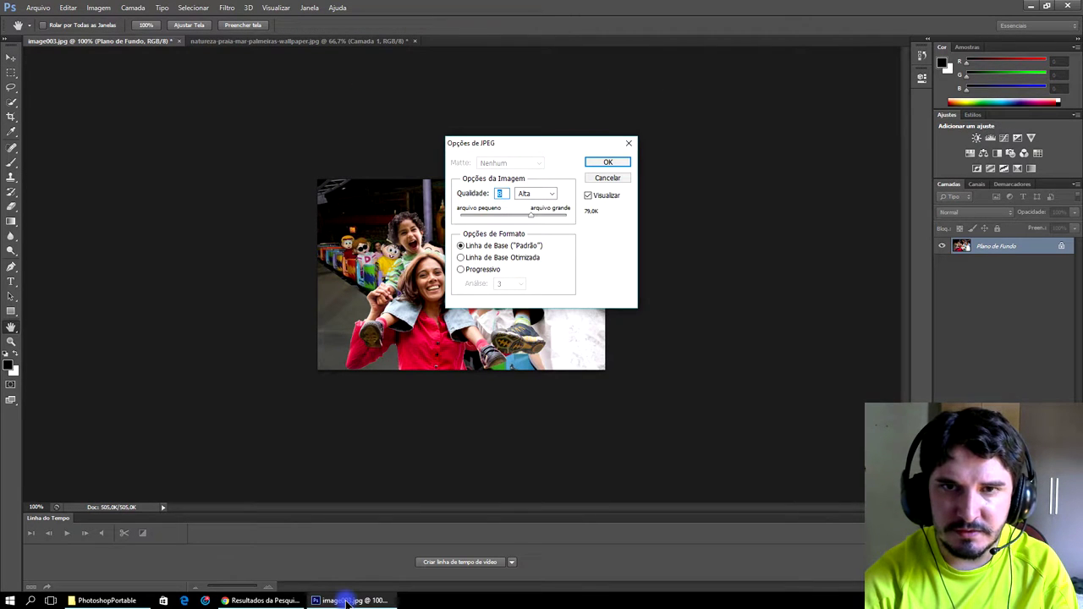
pyautogui.press('Up')
pyautogui.press('Up')
pyautogui.press('Up')
pyautogui.press('Return')
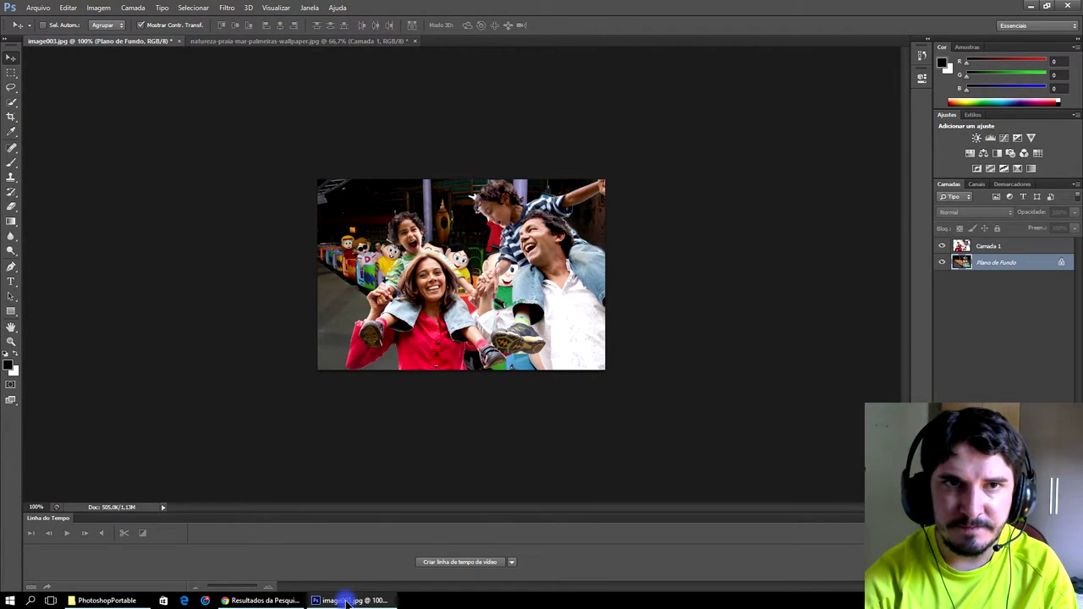
pyautogui.hotkey('ctrl', 'Tab')
pyautogui.hotkey('alt', 'a')
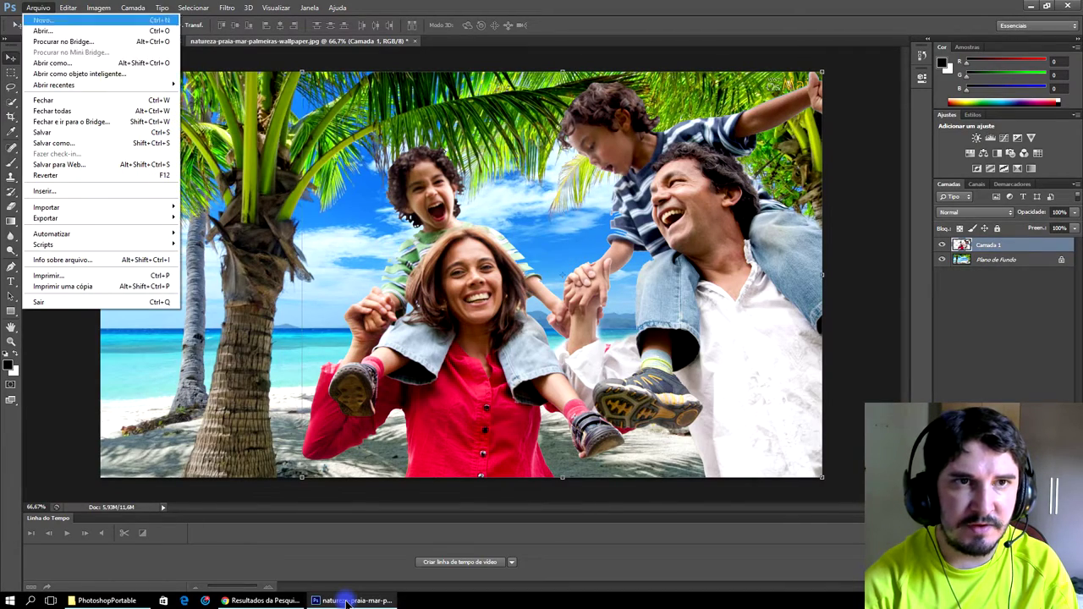
# - Start Salvar como for the beach composite with JPEG as the format
pyautogui.press('Right')
pyautogui.press('Left')
pyautogui.press('Down')
pyautogui.press('Down')
pyautogui.press('Down')
pyautogui.press('Down')
pyautogui.press('Down')
pyautogui.press('Down')
pyautogui.press('Return')
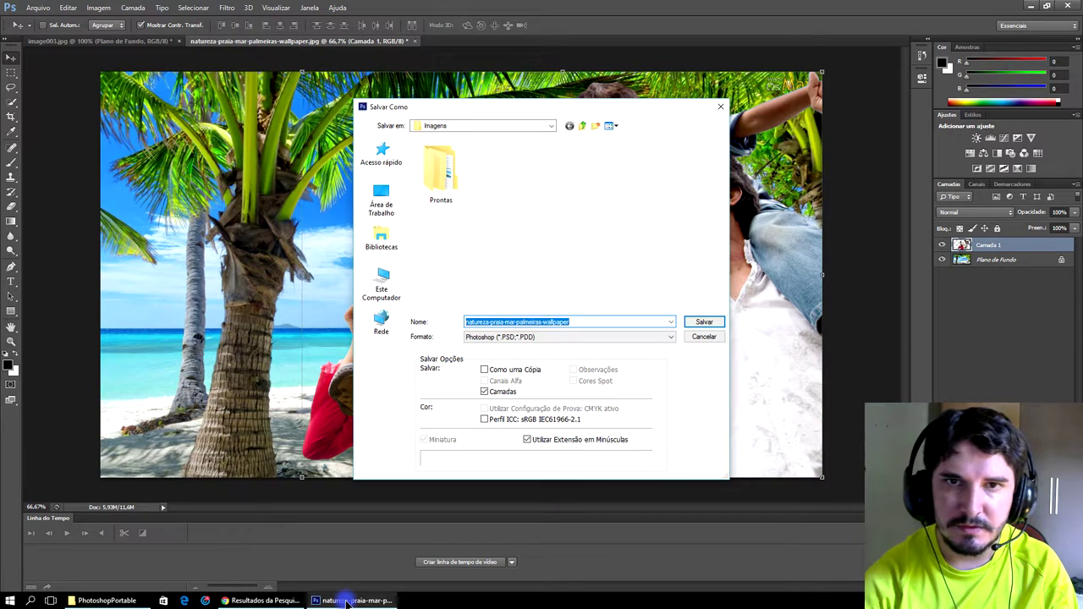
pyautogui.press('Tab')
pyautogui.hotkey('alt', 'Down')
pyautogui.press('End')
pyautogui.press('Up')
pyautogui.press('Up')
pyautogui.press('Up')
pyautogui.press('Down')
pyautogui.press('Up')
pyautogui.press('Return')
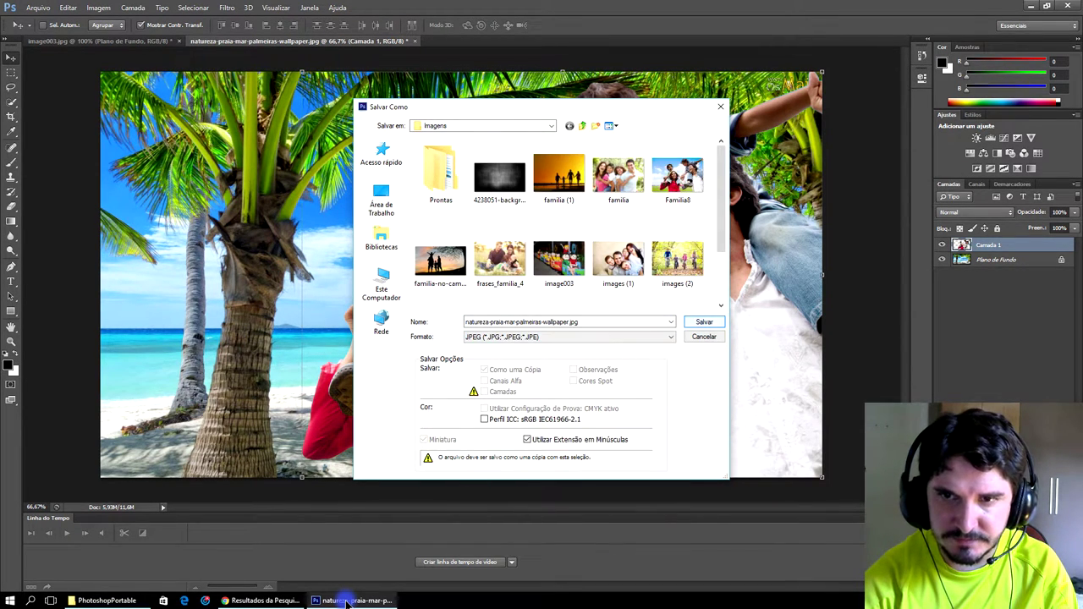
# - Decline overwriting the existing file, save into the Prontas folder, and accept the JPEG options
pyautogui.press('Return')
pyautogui.press('Tab')
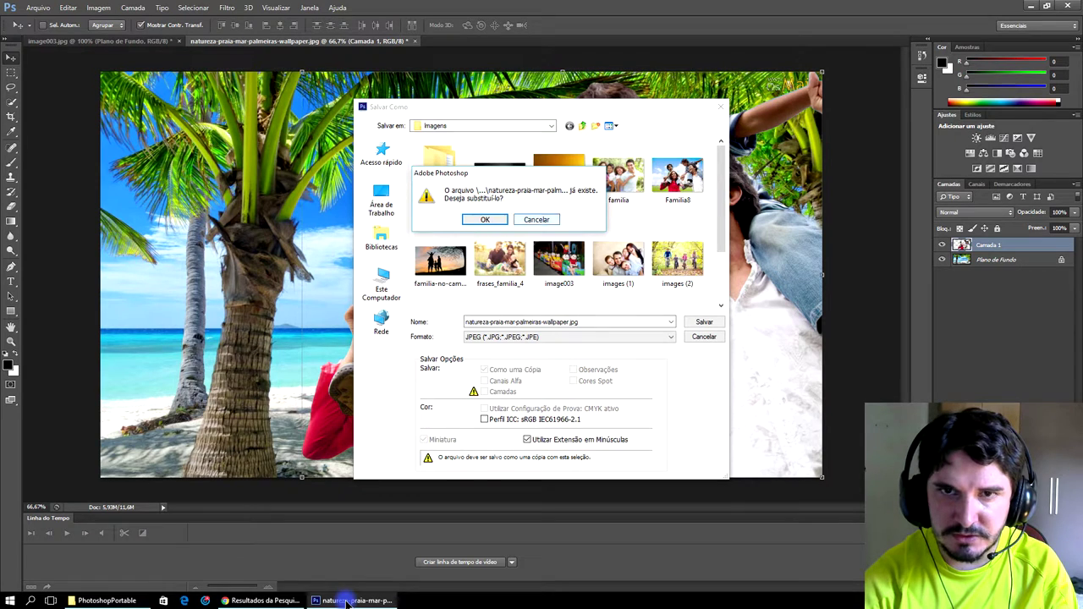
pyautogui.press('Return')
pyautogui.hotkey('shift', 'Home')
pyautogui.hotkey('ctrl', 'shift', 'Right')
pyautogui.hotkey('ctrl', 'shift', 'Right')
pyautogui.hotkey('ctrl', 'shift', 'Right')
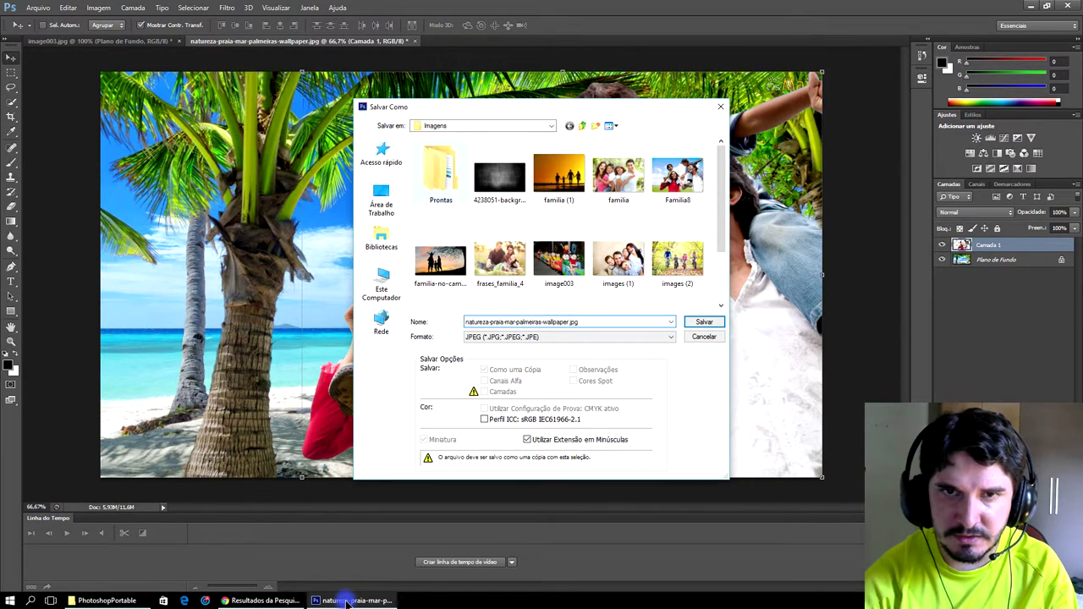
pyautogui.press('Return')
pyautogui.press('Return')
pyautogui.press('Return')
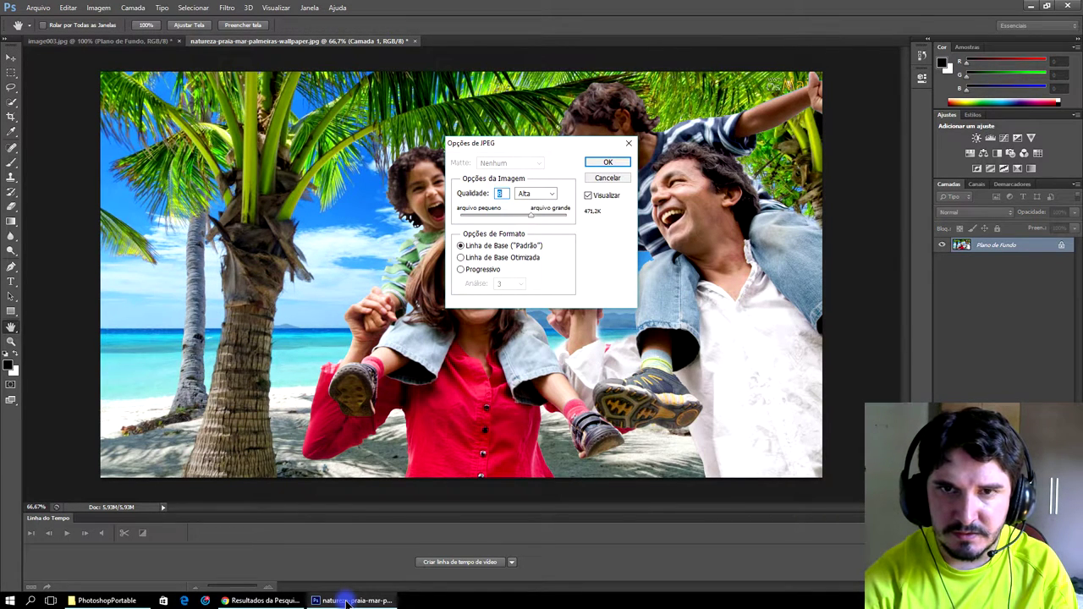
pyautogui.press('Return')
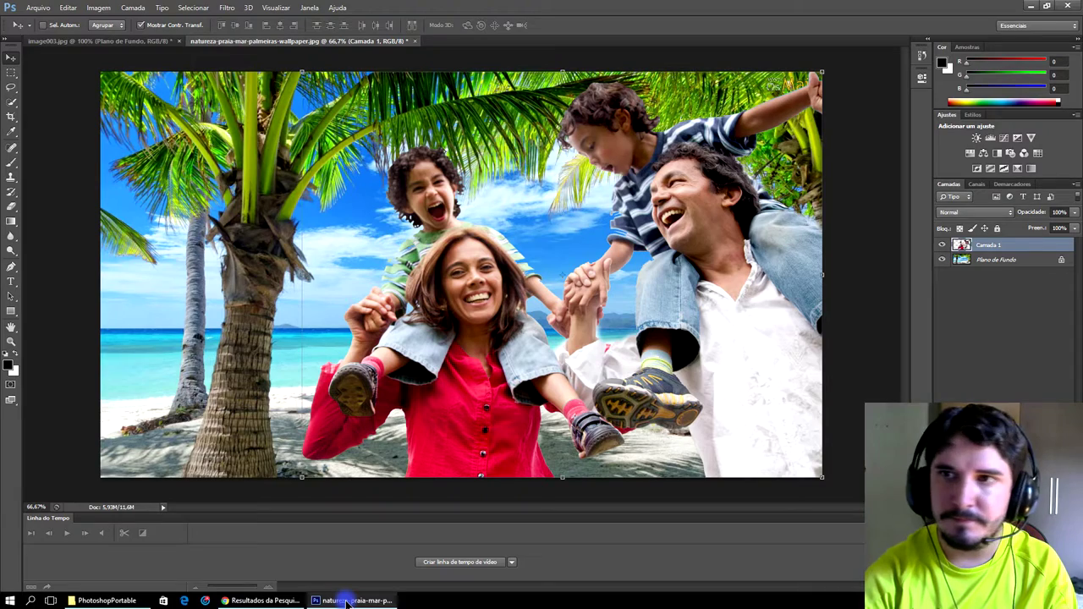
# - Quit Photoshop with Ctrl+Q, answering Não to saving the beach document
pyautogui.hotkey('ctrl', 'q')
pyautogui.press('Tab')
pyautogui.press('Return')
# - Answer Não to the remaining save prompt, then close Chrome to reveal the desktop
pyautogui.press('Tab')
pyautogui.press('Return')
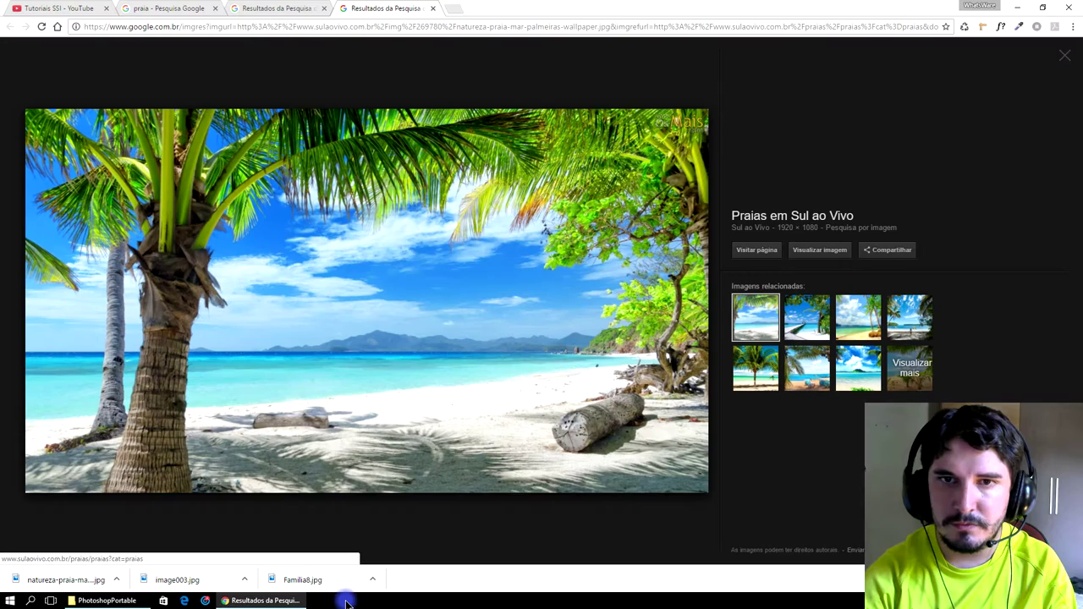
pyautogui.click(1066, 5)
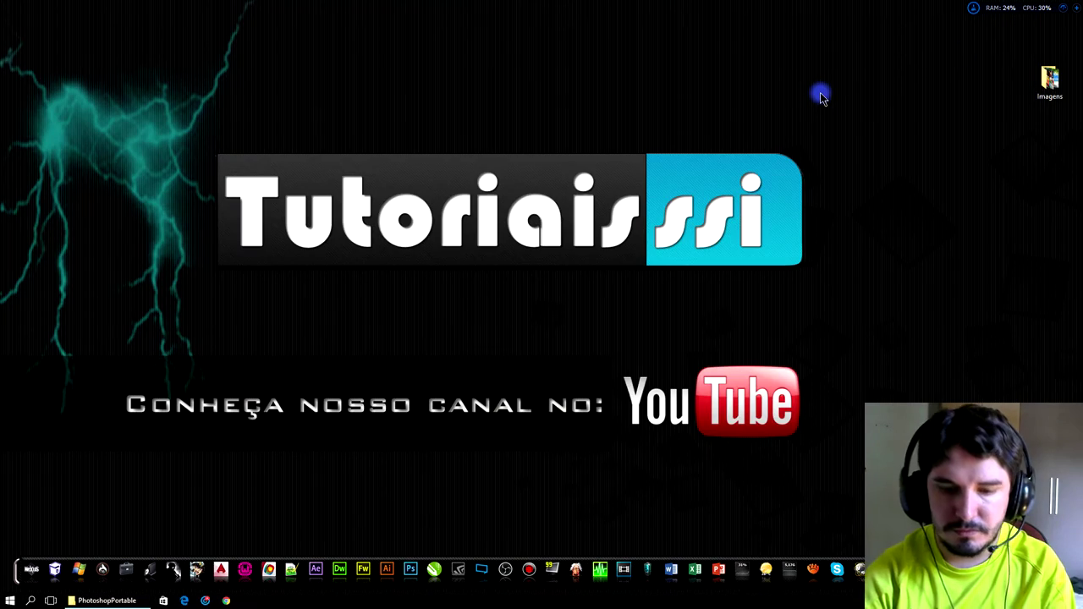